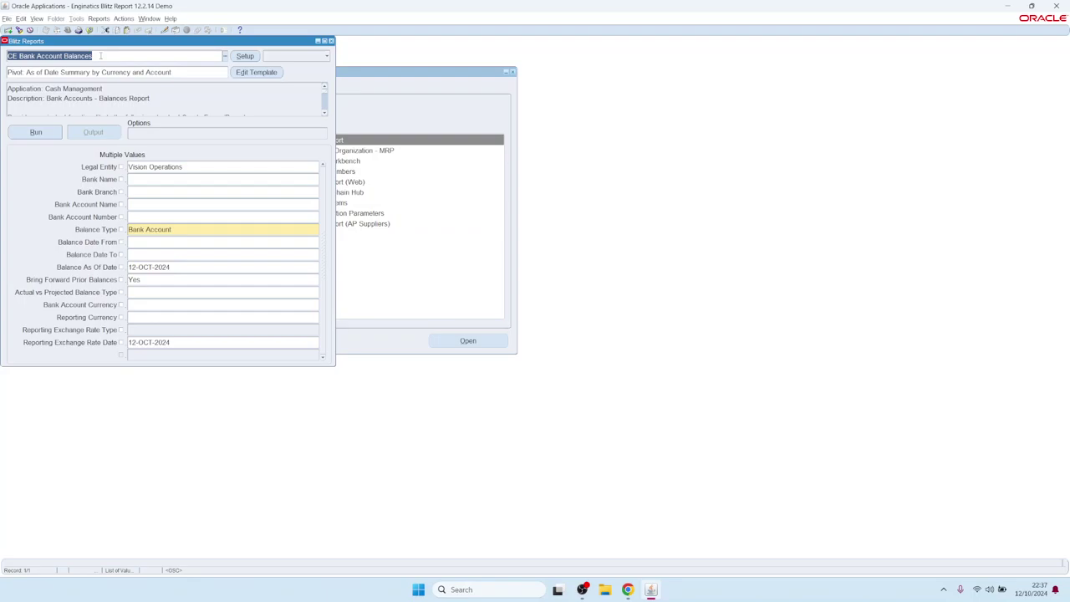
Open the setup of the CE Bank Account Balances report and examine its description, SQL query and Legal Entity parameter definition
click(244, 56)
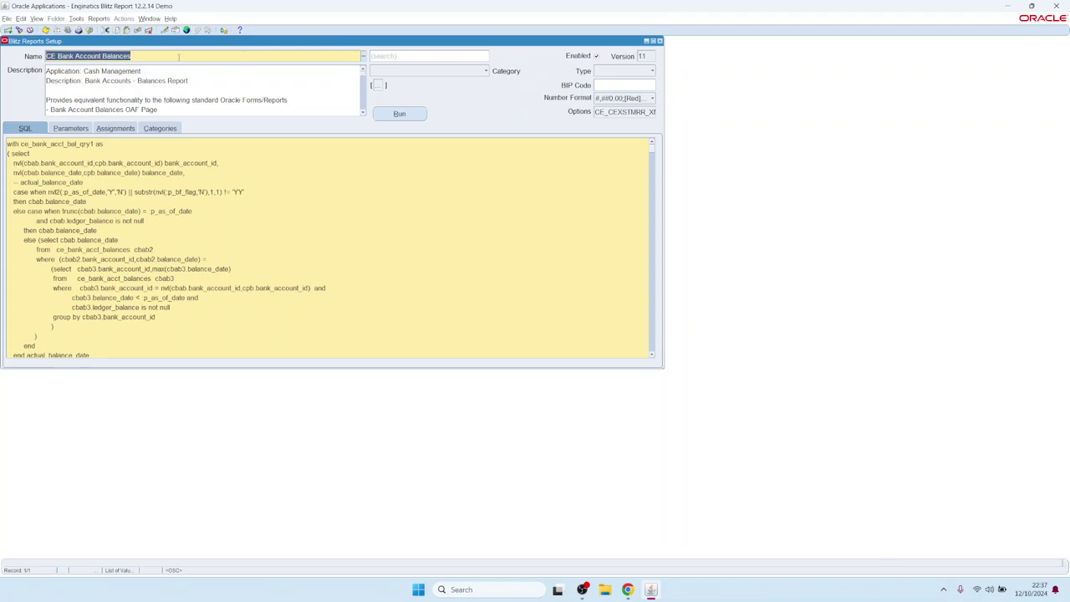
click(123, 81)
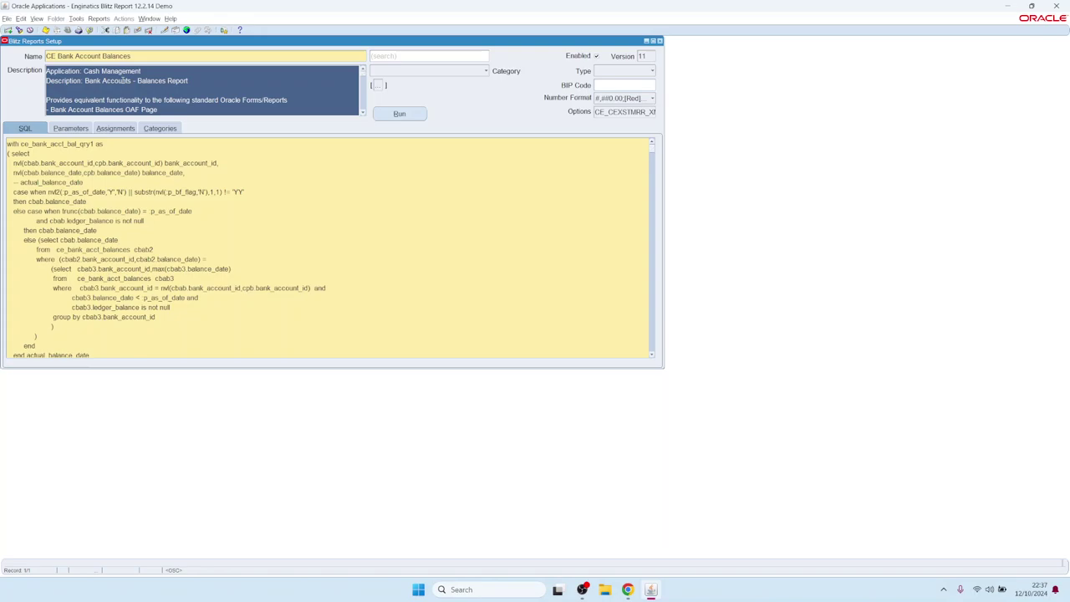
click(173, 221)
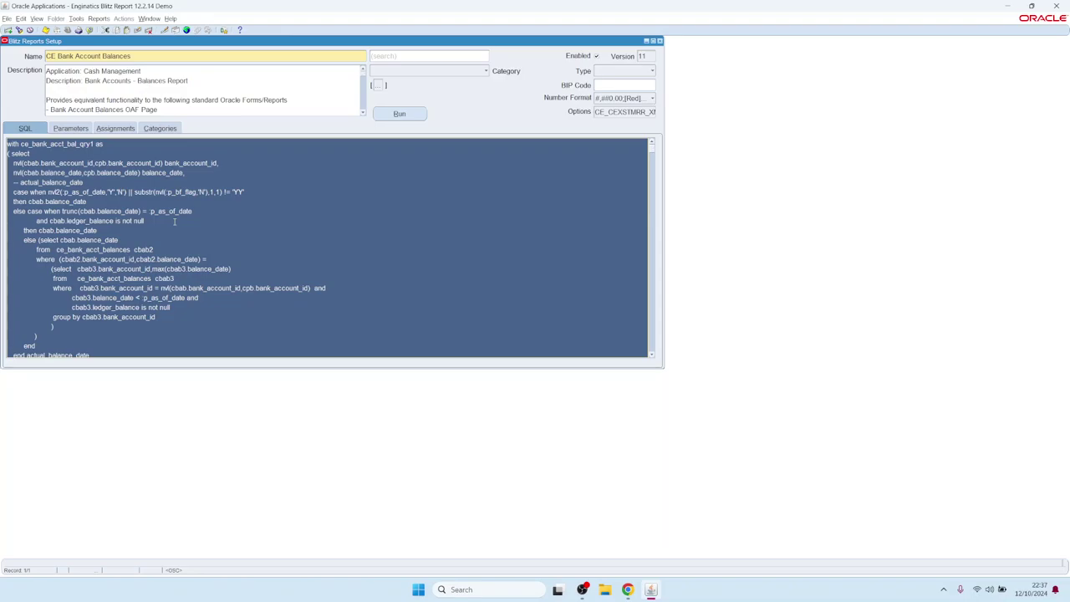
click(72, 128)
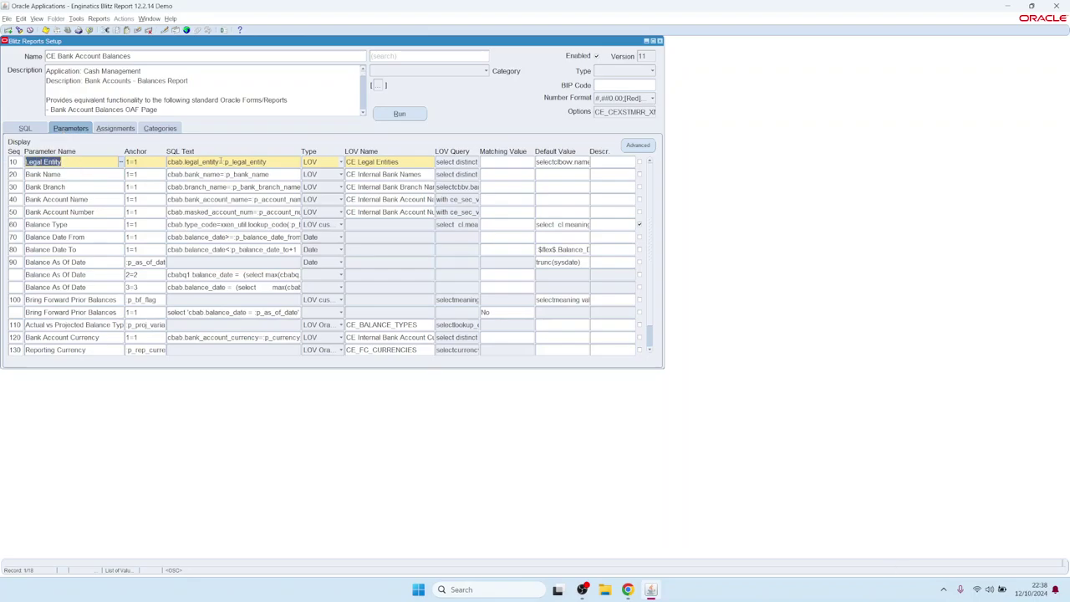
click(276, 162)
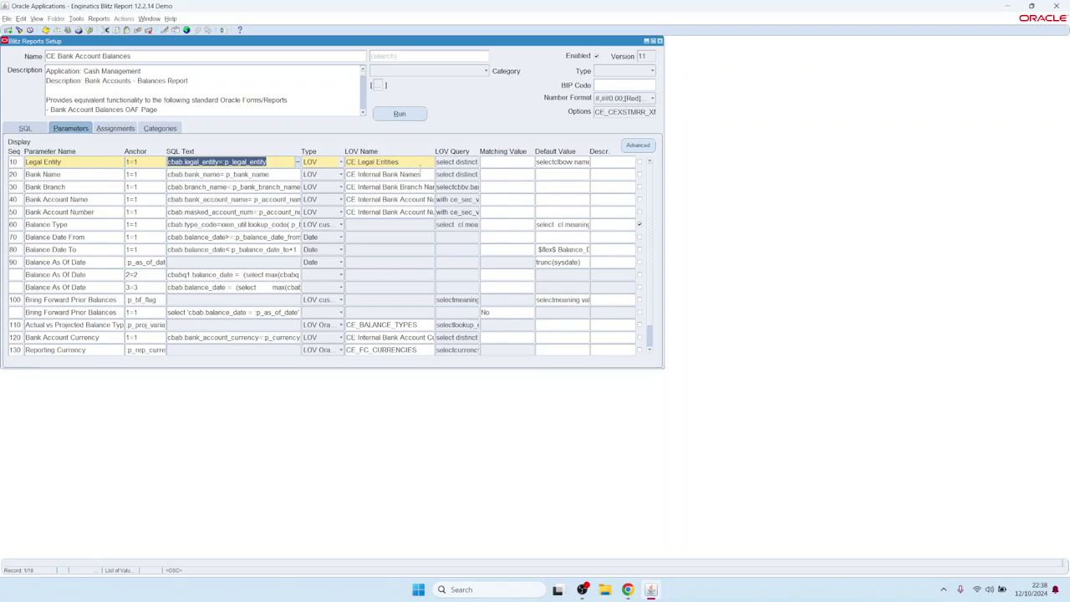
click(416, 161)
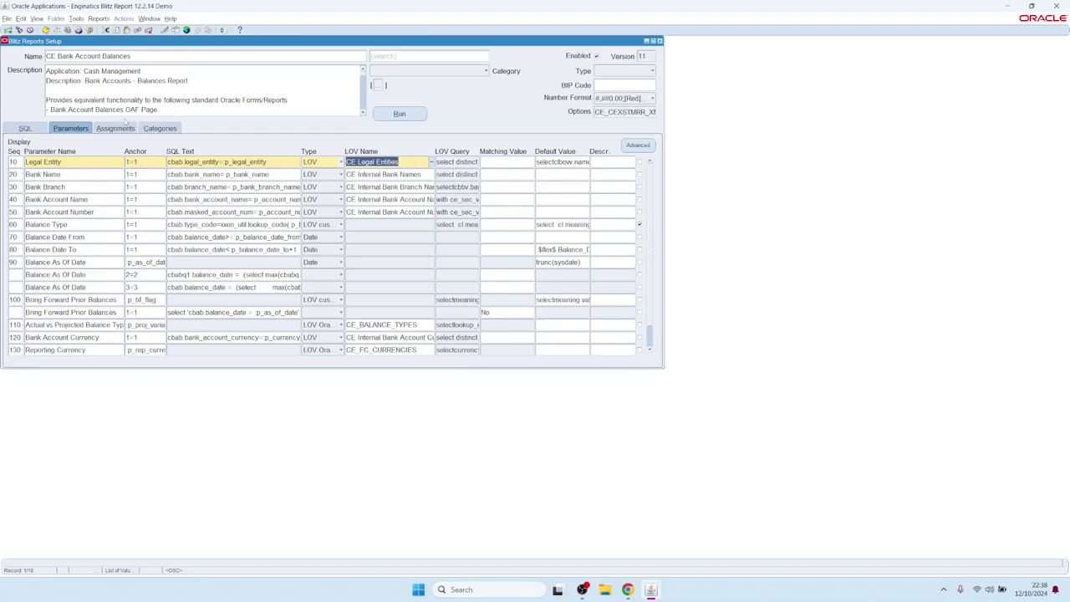
Review the report's application and form assignments and its assigned categories
click(116, 128)
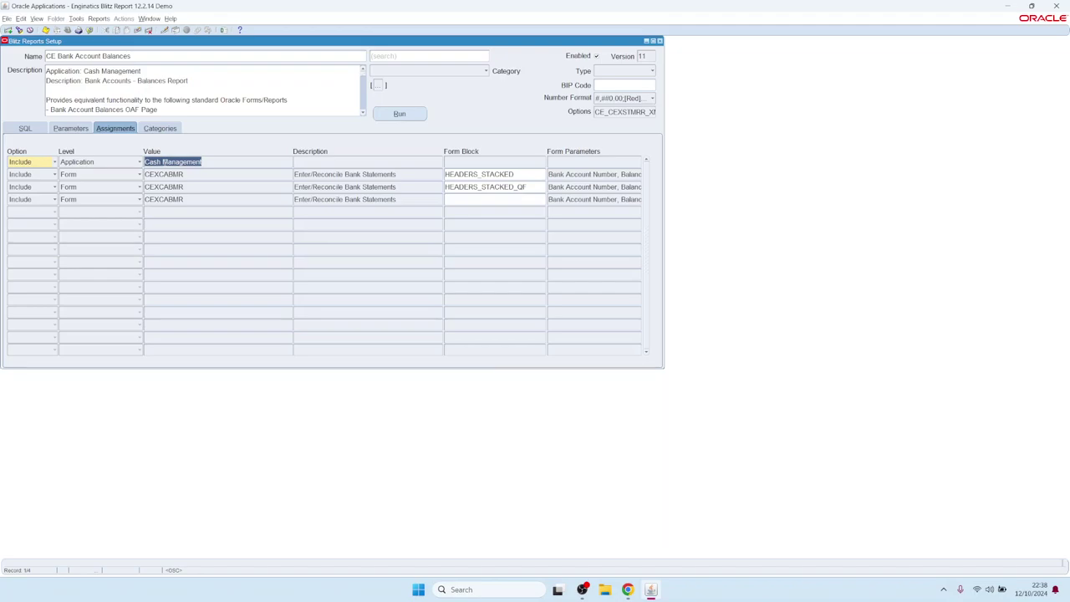
click(195, 175)
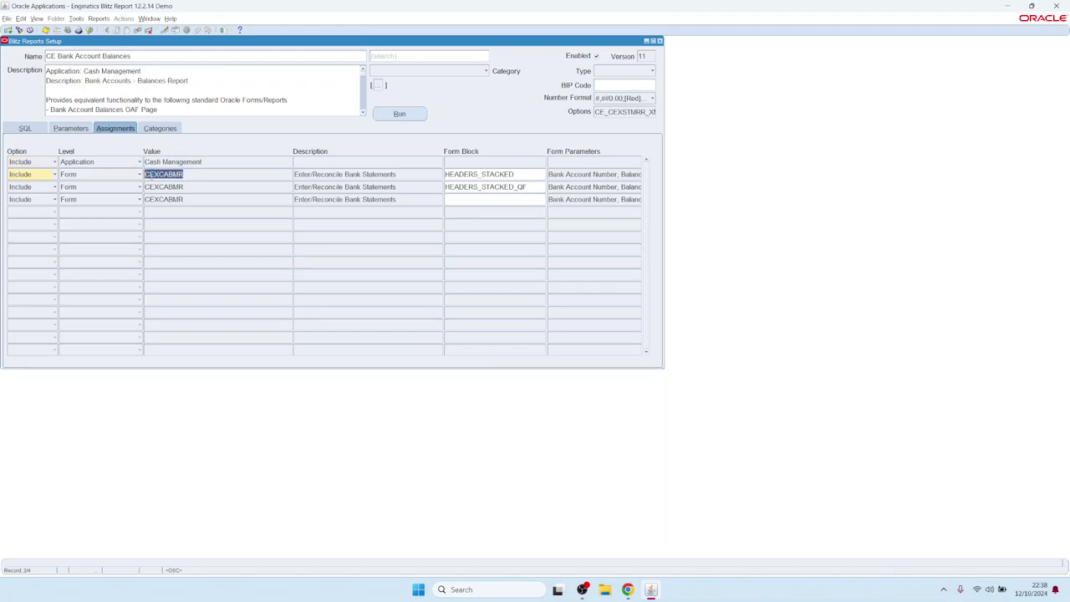
drag(295, 175, 410, 176)
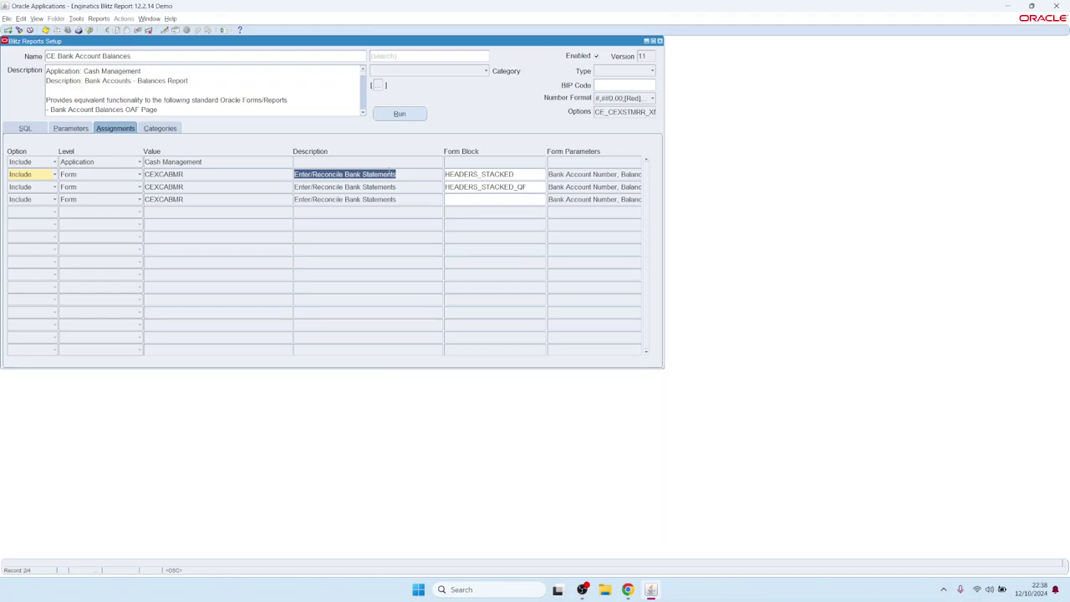
click(160, 128)
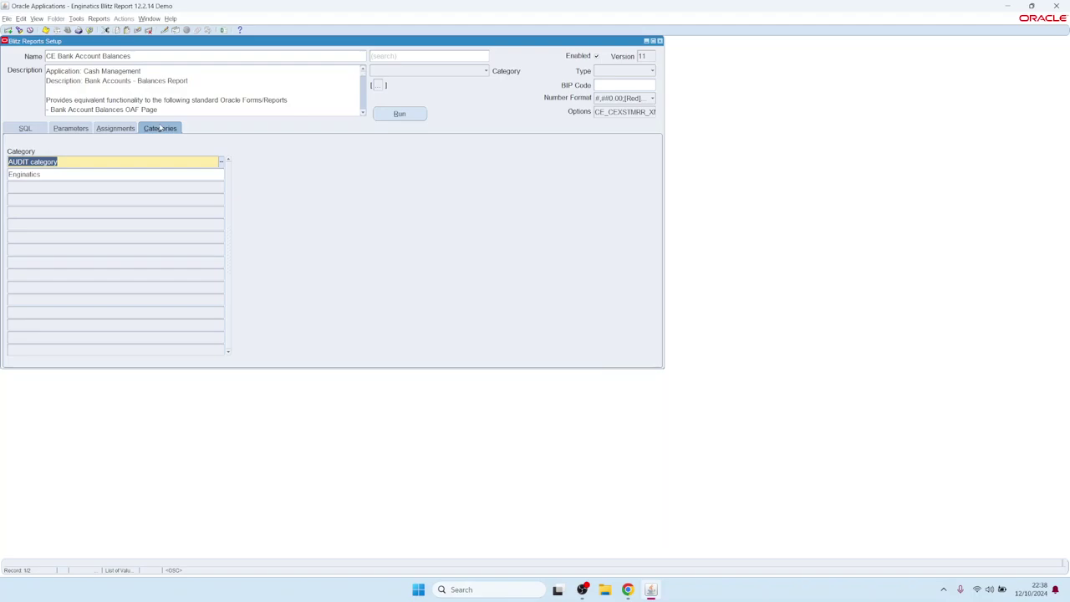
click(92, 56)
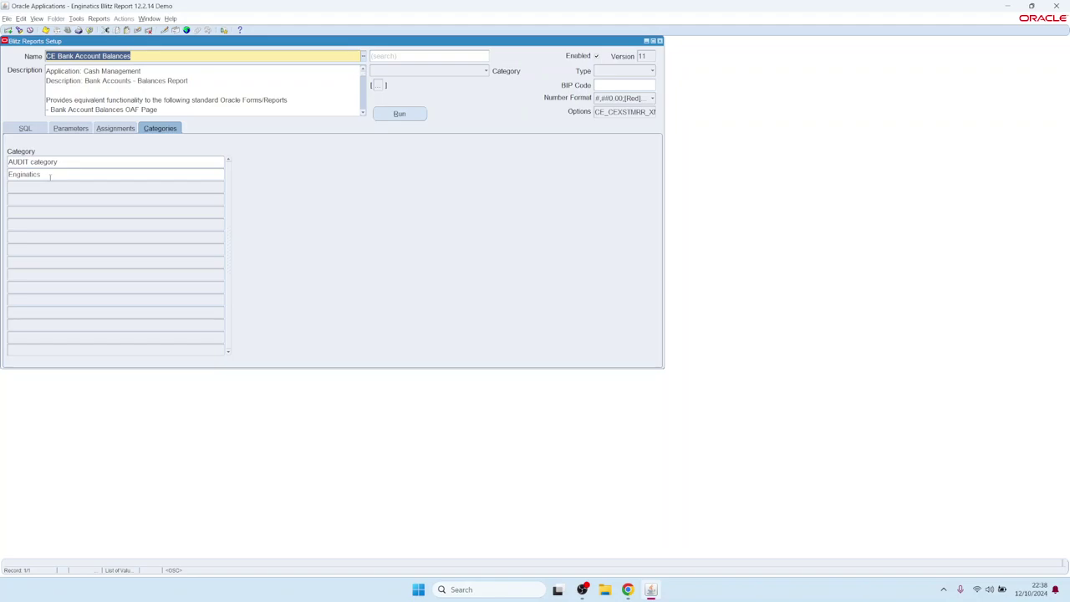
click(50, 174)
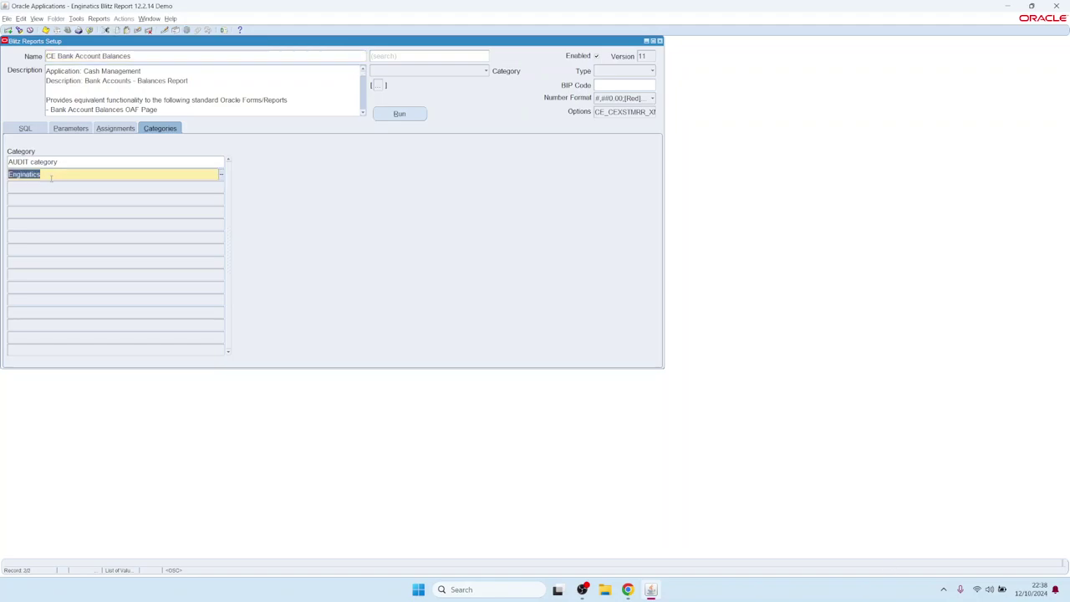
click(104, 55)
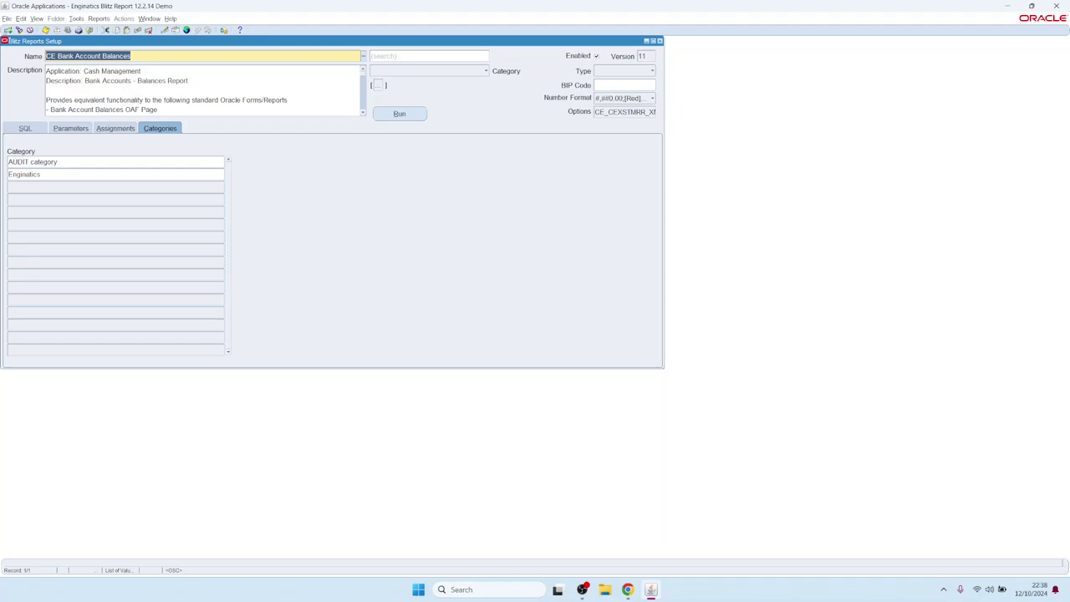
Create a new report named AP Test report with the SQL "select * from ap_suppliers aps"
click(8, 30)
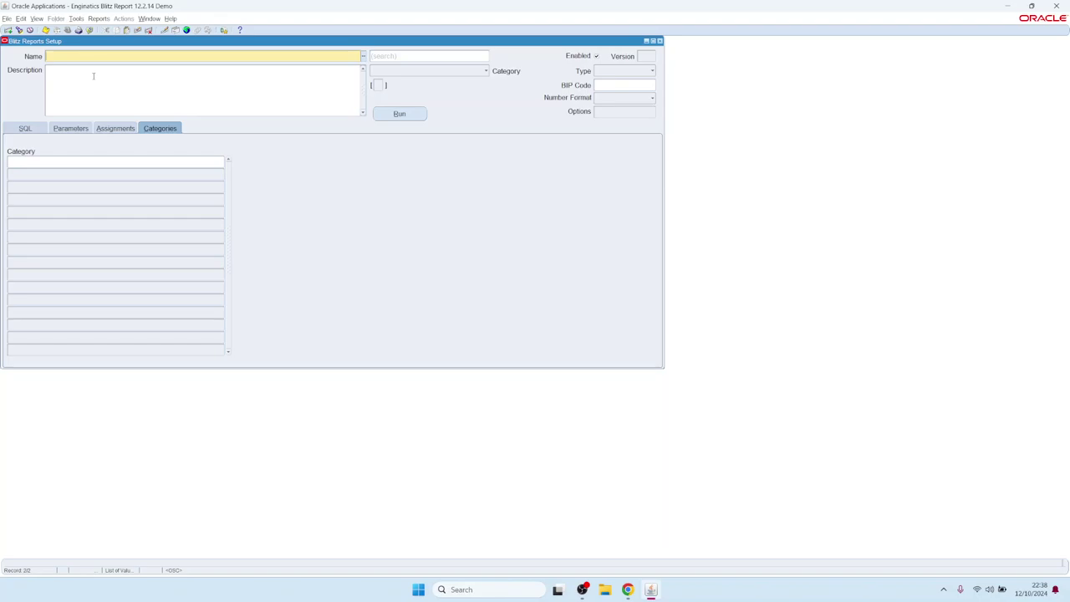
text(AP Test report)
key(Tab)
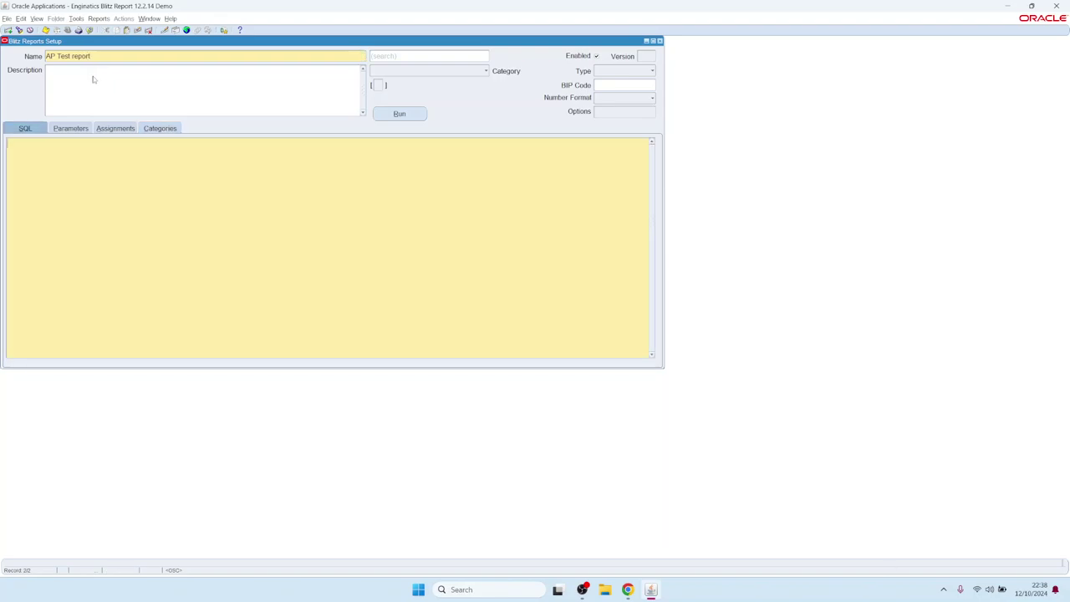
text(select)
key(Return)
text(*)
key(Return)
text(from)
key(Return)
text(ap_suppliers aps)
Run the AP Test report without parameters and look through the supplier rows in its Excel output
key(alt+r)
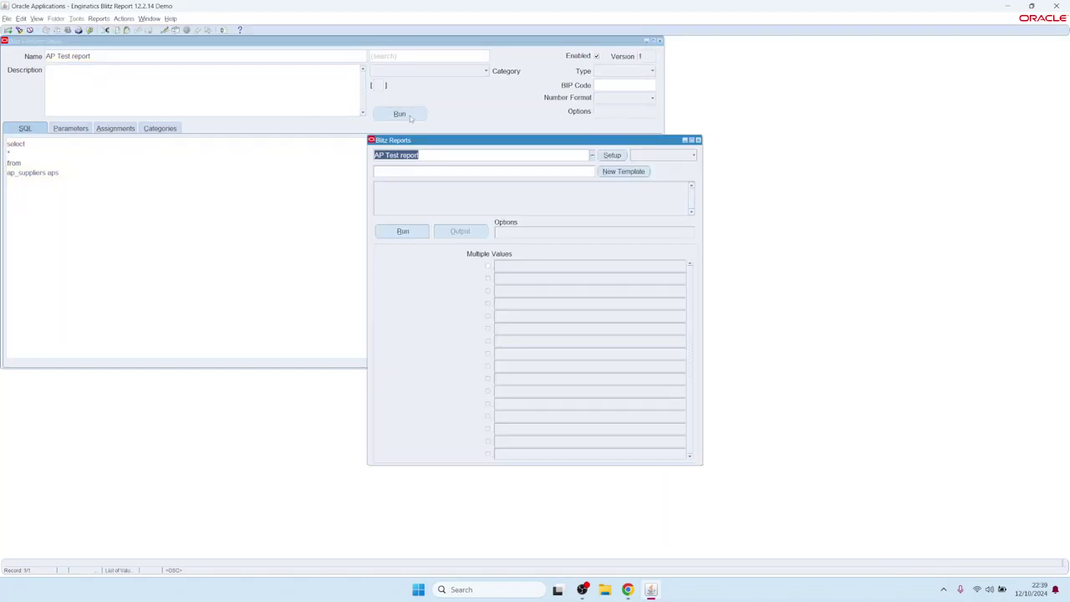
click(405, 231)
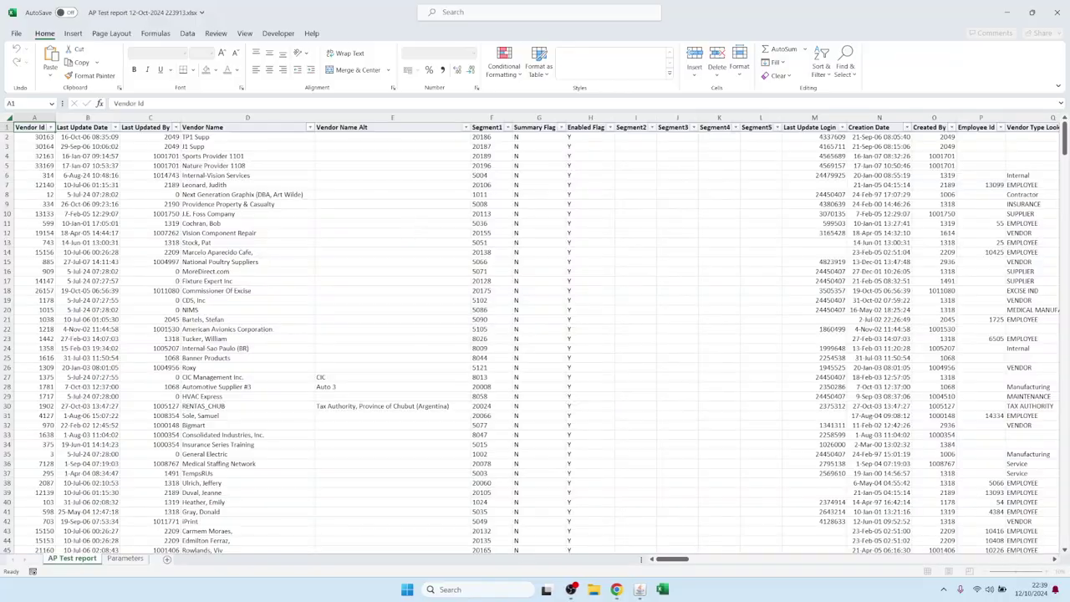
click(382, 204)
scroll(418, 238, down, 14)
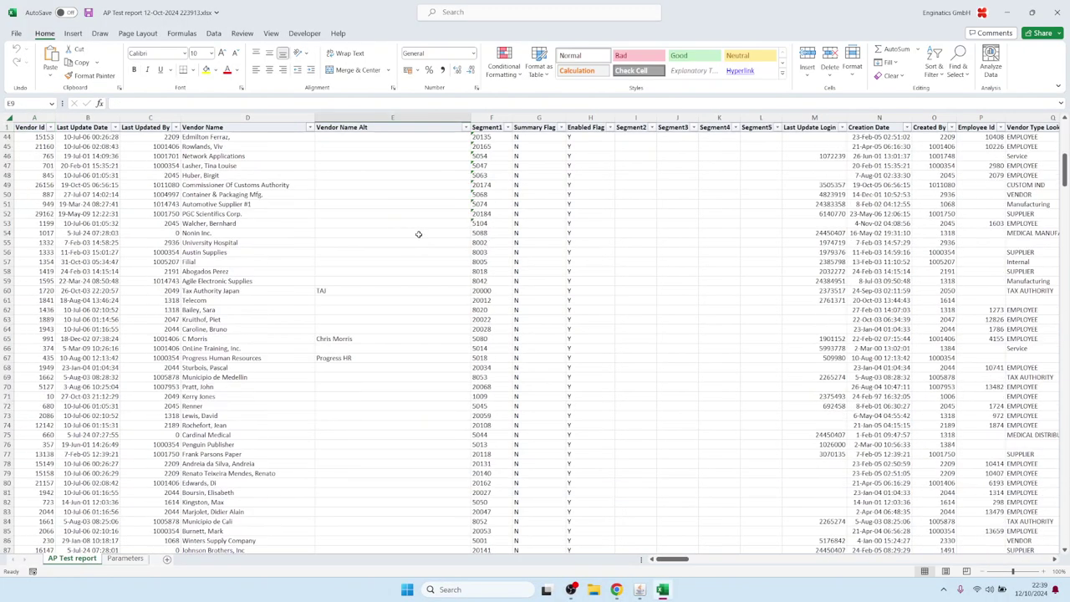
scroll(418, 234, up, 14)
click(755, 250)
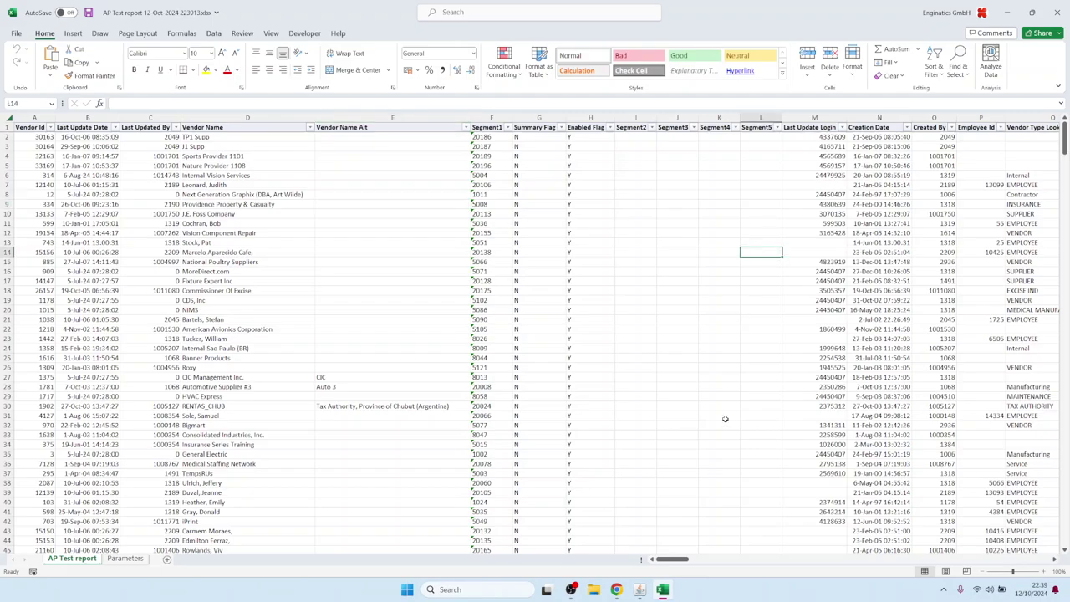
Switch back to Oracle Applications and append "where 1=1" to the SQL in the AP Test report's setup
mouse_move(639, 587)
click(637, 555)
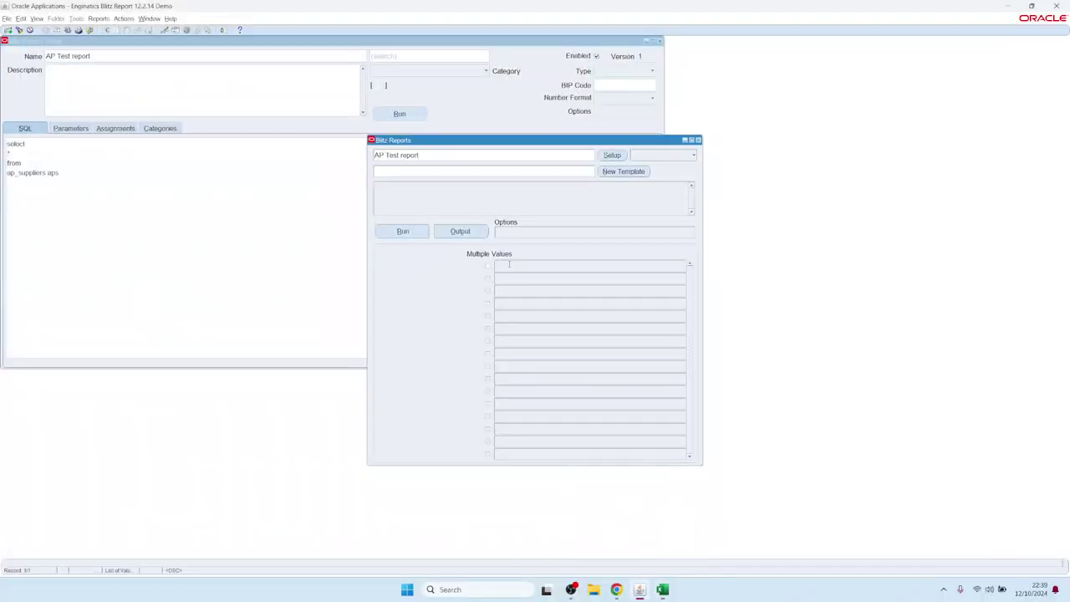
click(612, 155)
click(75, 130)
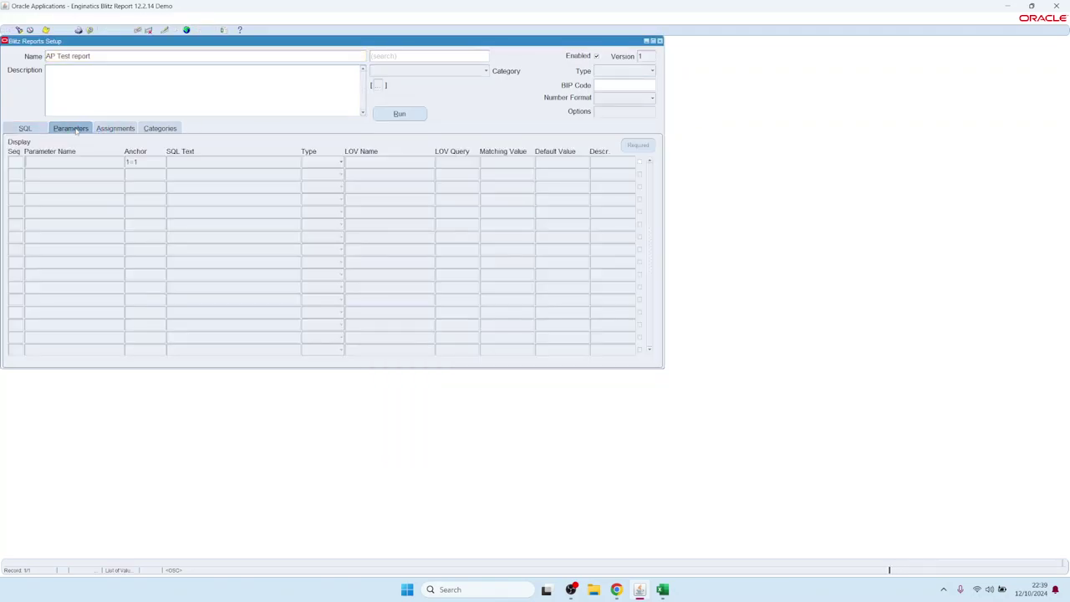
click(185, 164)
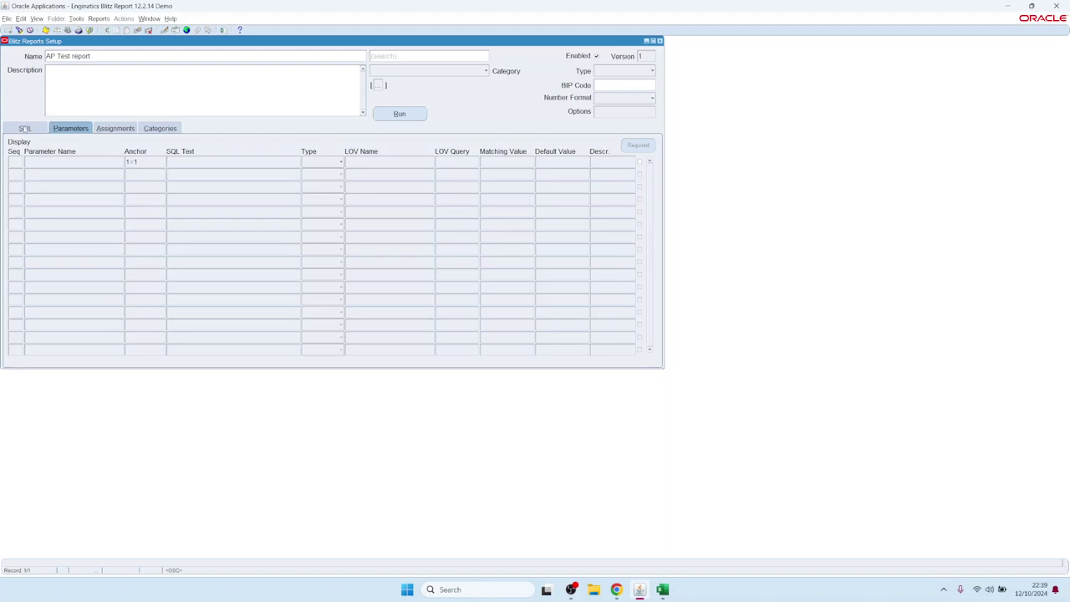
click(26, 128)
click(69, 179)
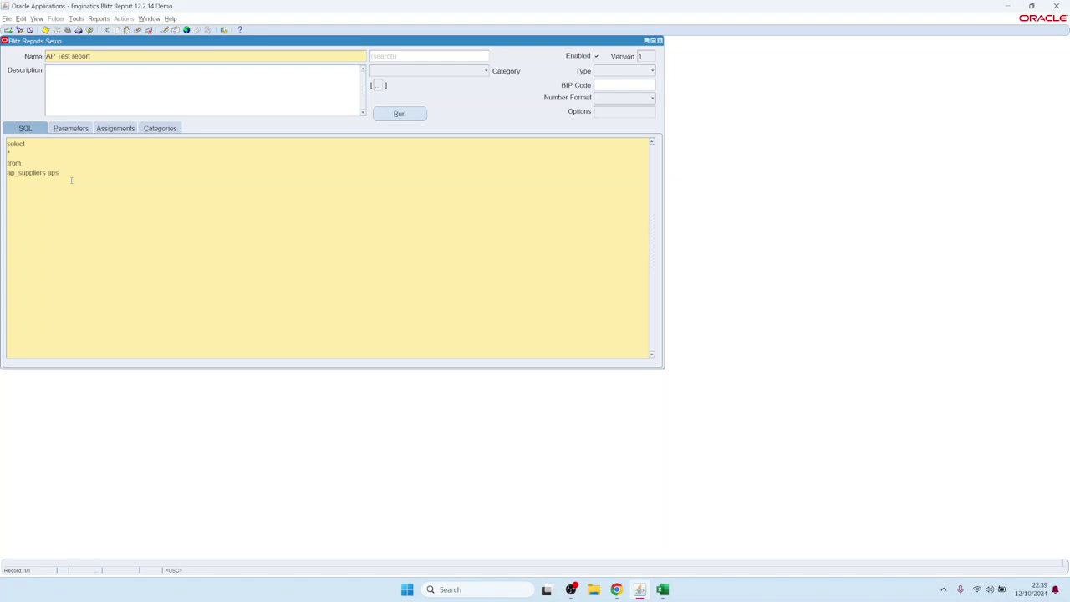
key(Return)
text(where)
key(Return)
text(1=1)
Add a Supplier parameter with anchor 1=1 to the report by copying it from the AP Invoice Payments report
click(72, 128)
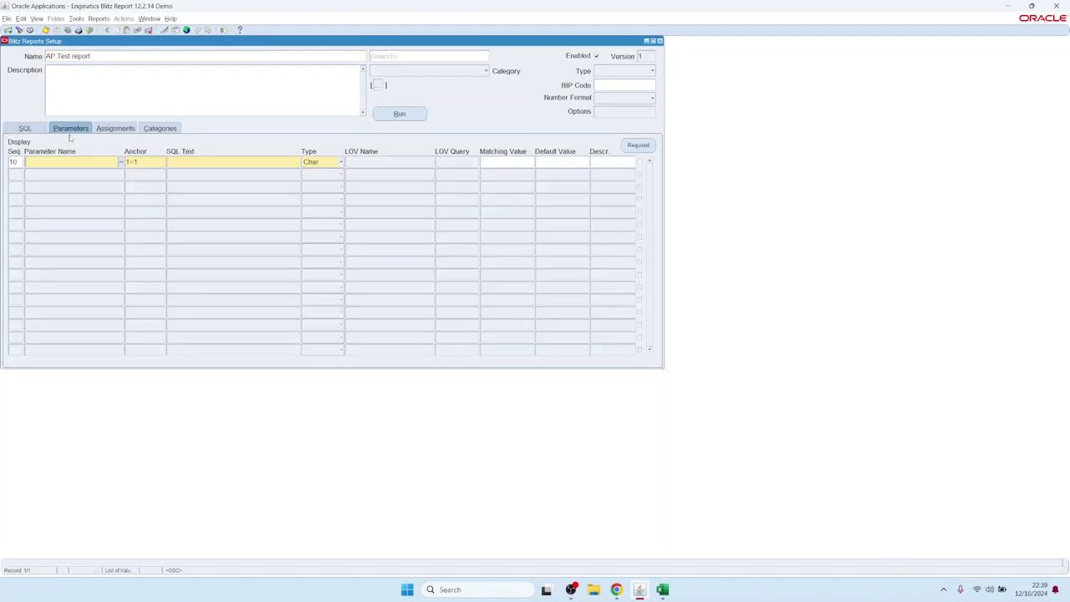
key(Tab)
key(ctrl+l)
double_click(142, 221)
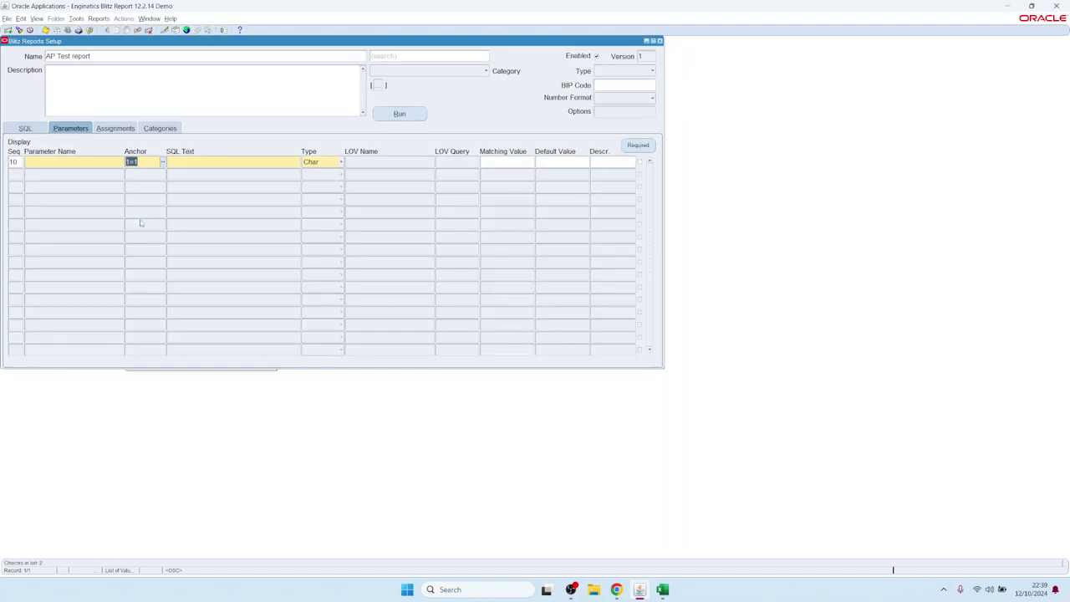
click(71, 162)
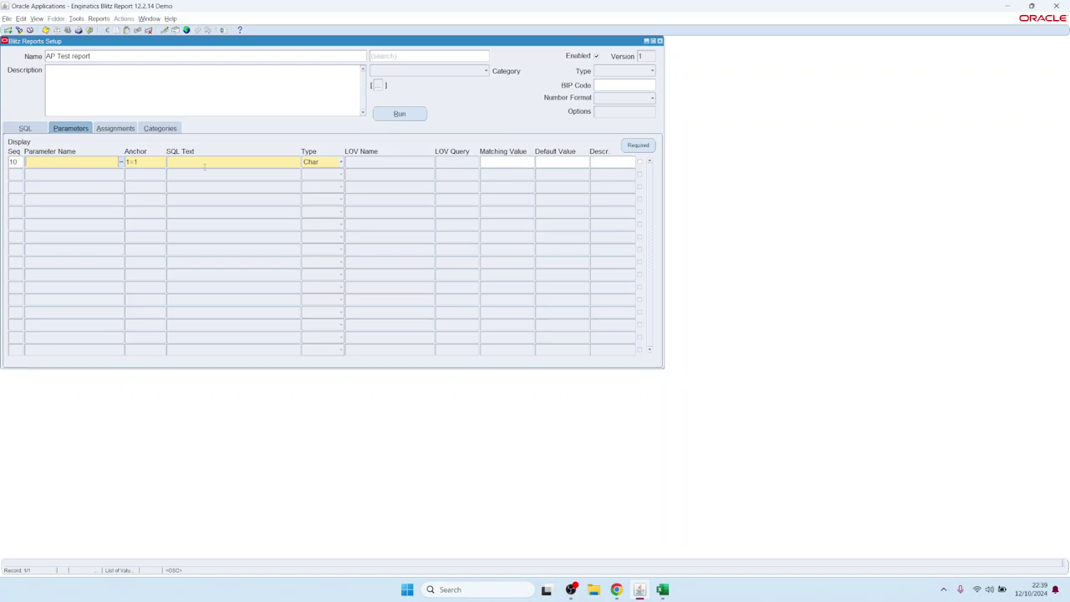
double_click(91, 161)
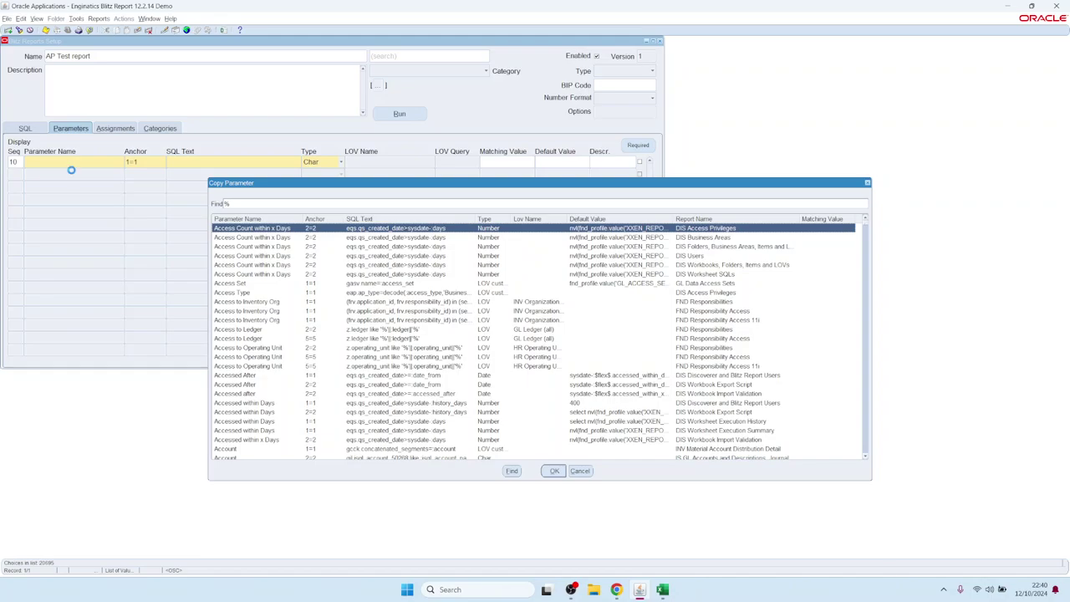
text(sup)
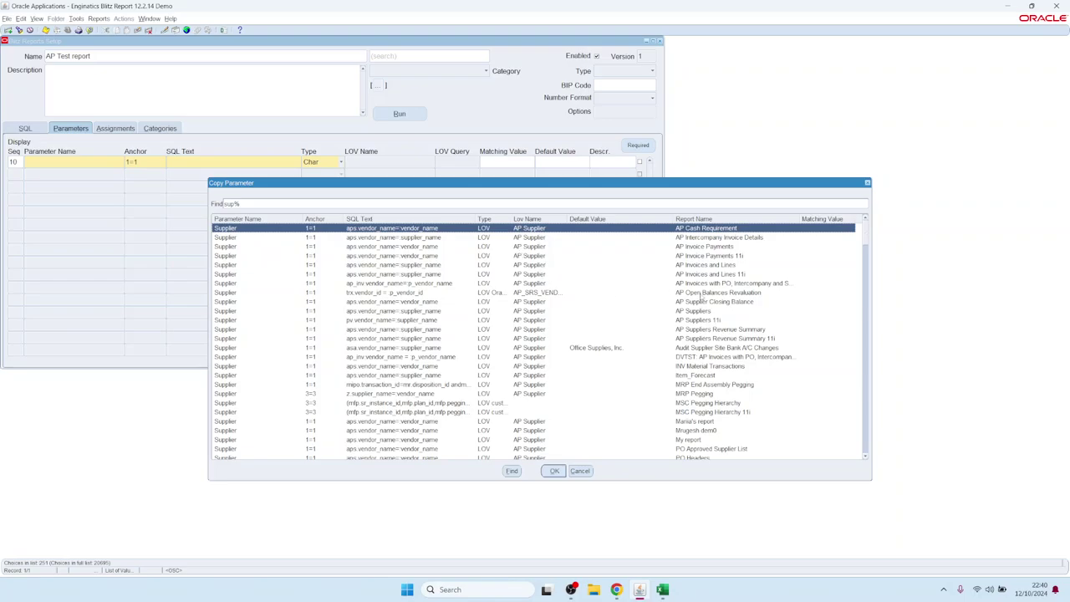
click(237, 247)
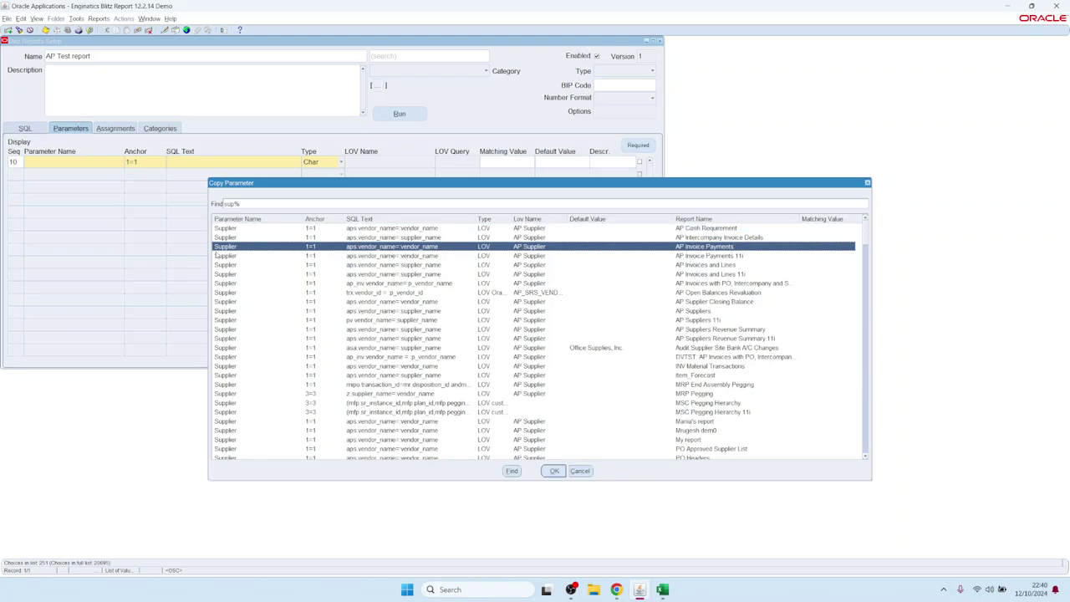
double_click(721, 248)
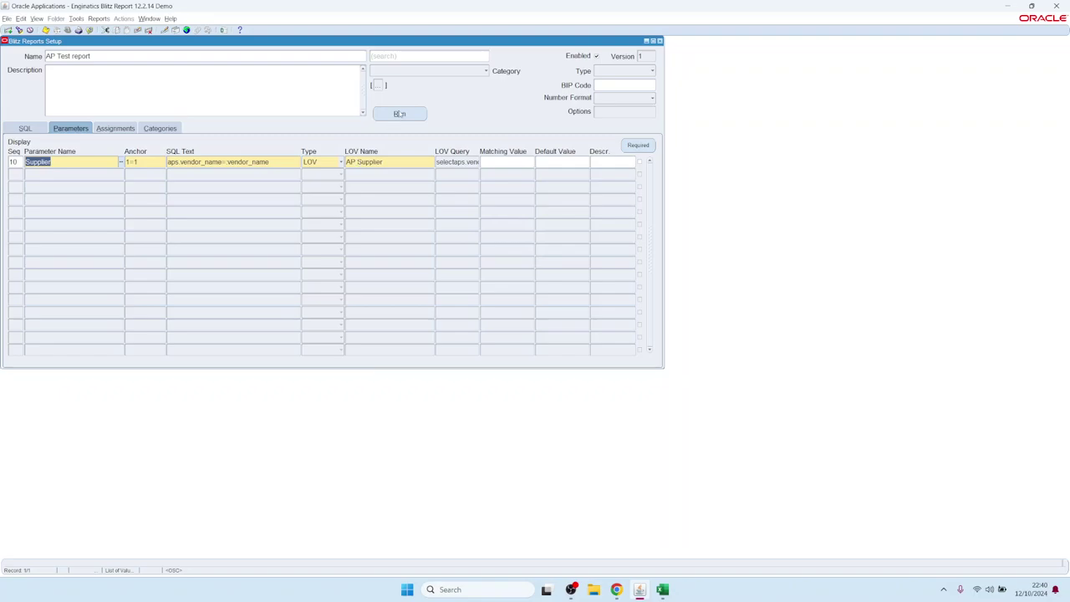
Run the AP Test report with the Supplier parameter set to 3G Communications, Inc
click(399, 113)
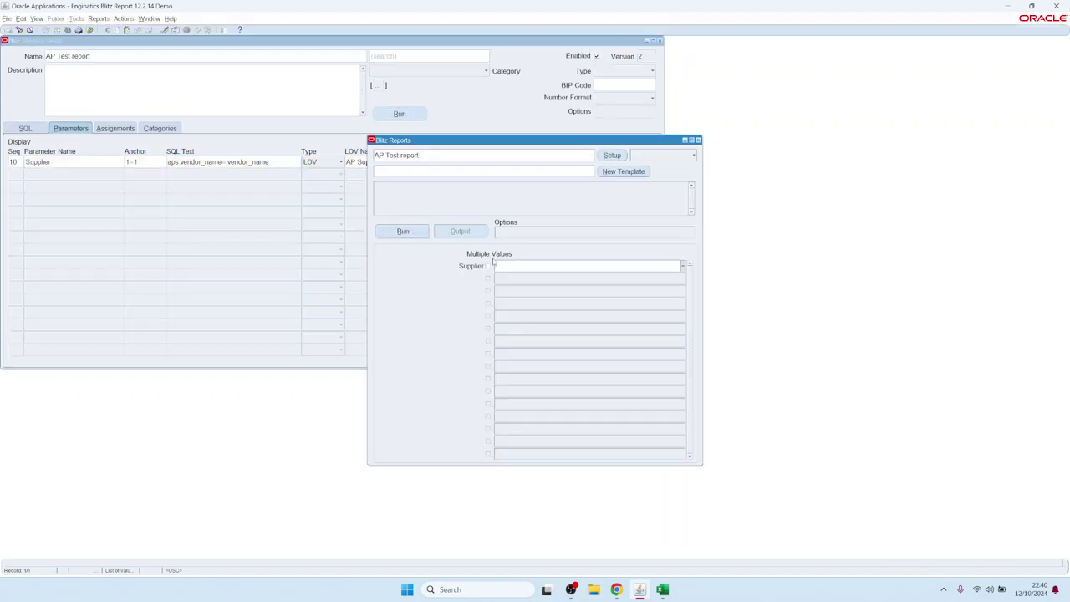
double_click(513, 265)
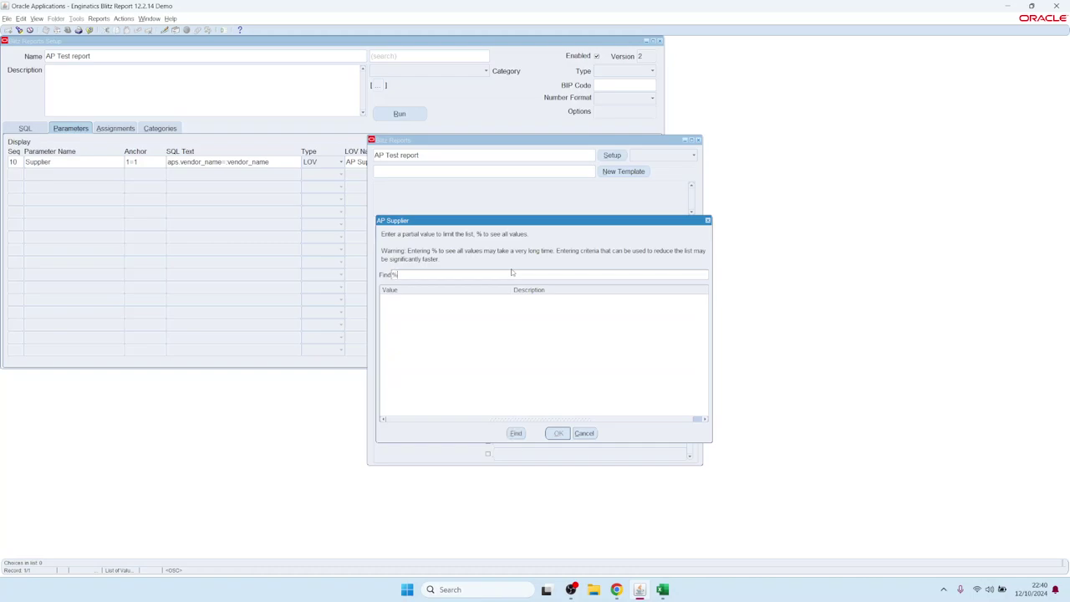
key(Return)
click(445, 288)
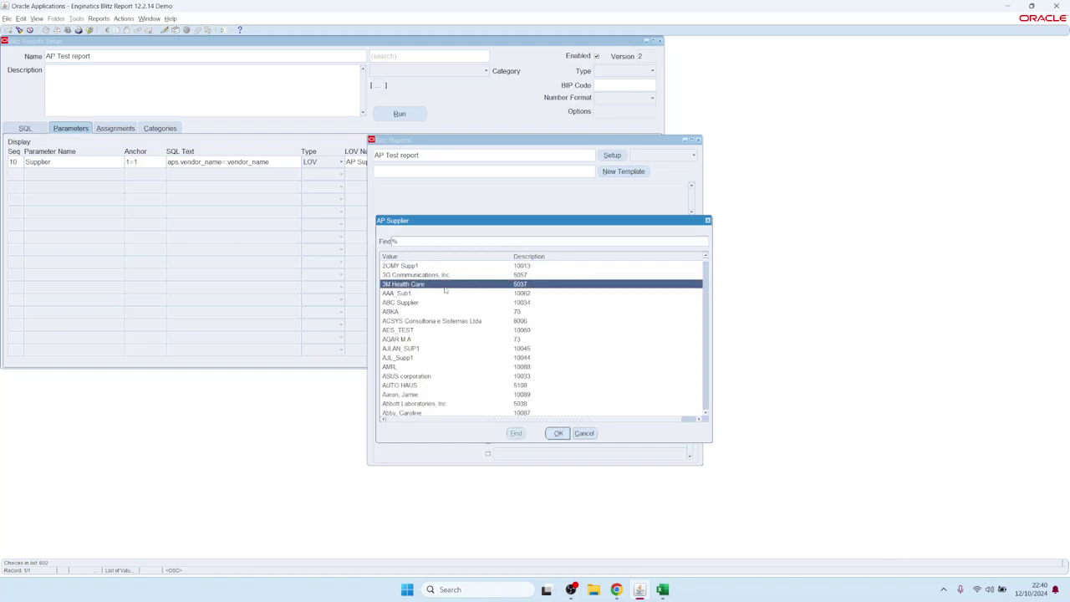
click(445, 279)
double_click(445, 279)
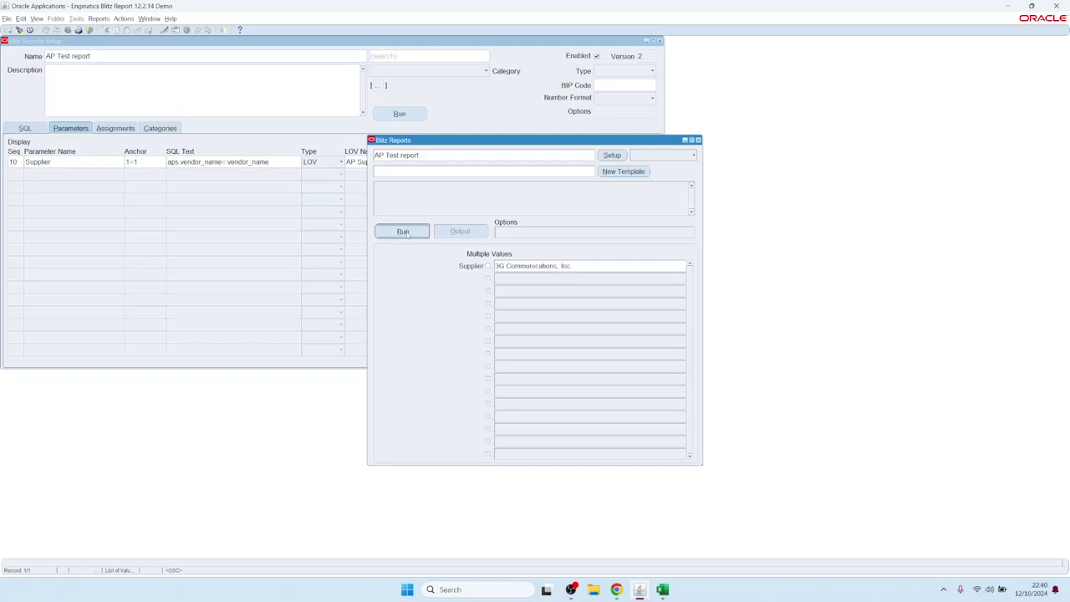
click(404, 233)
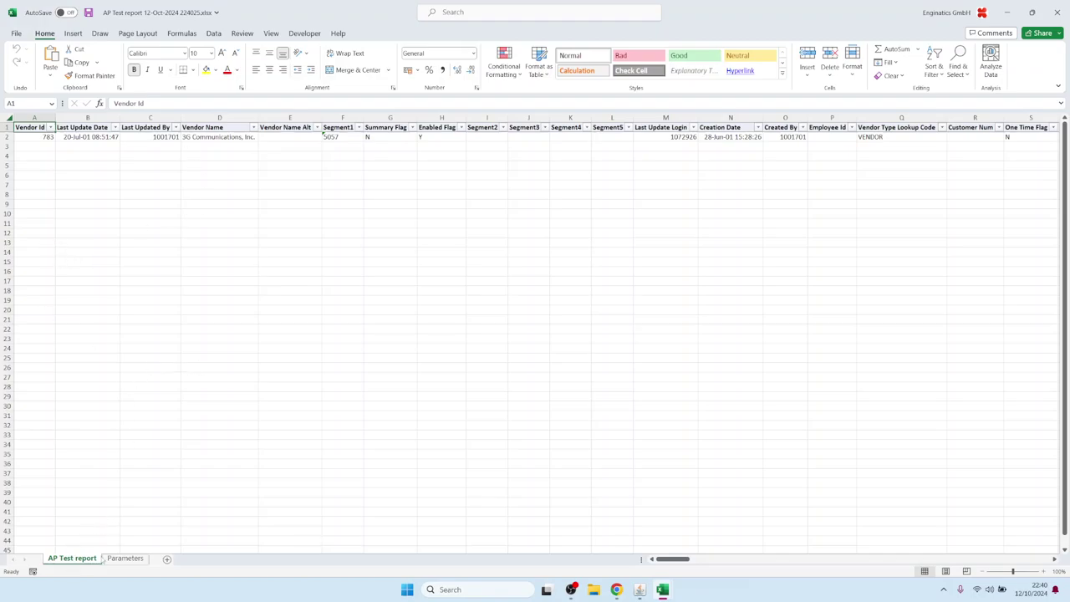
Review the report name, database, request, SQL and supplier details on the Parameters sheet of the Excel output
click(125, 559)
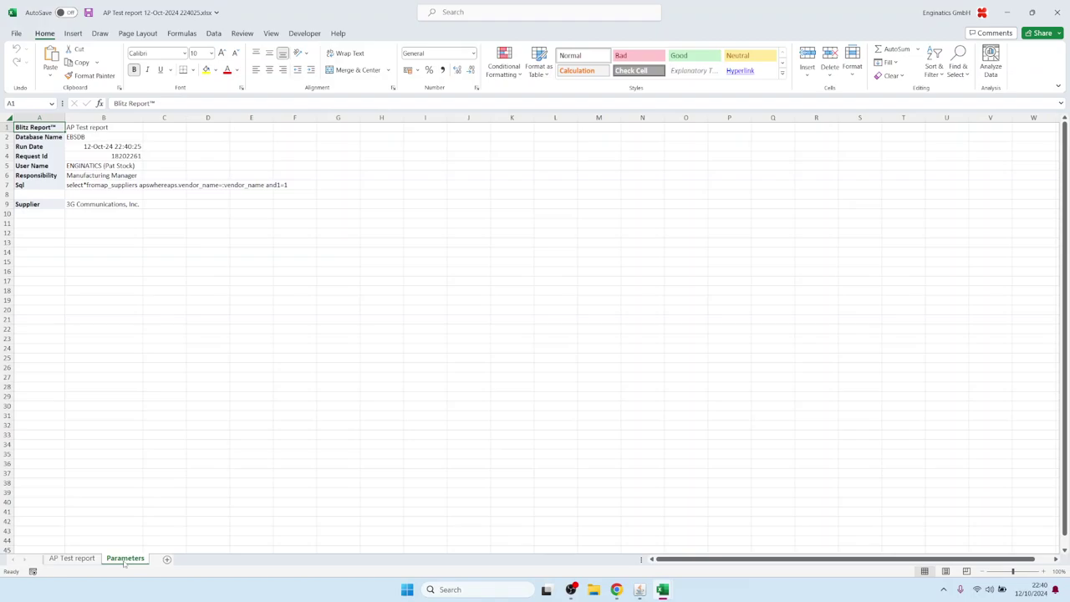
click(87, 128)
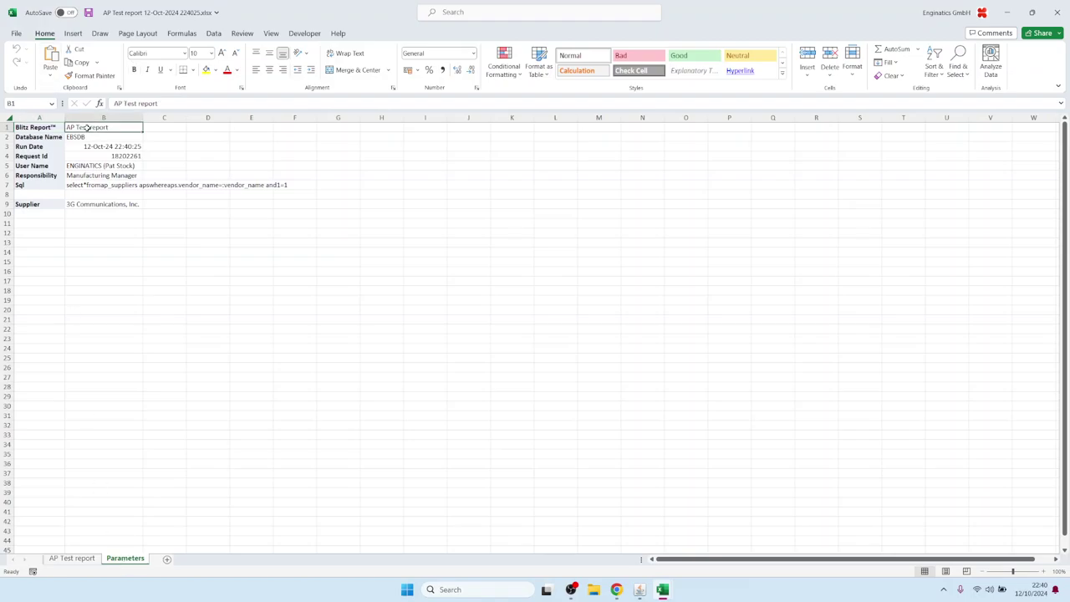
click(86, 138)
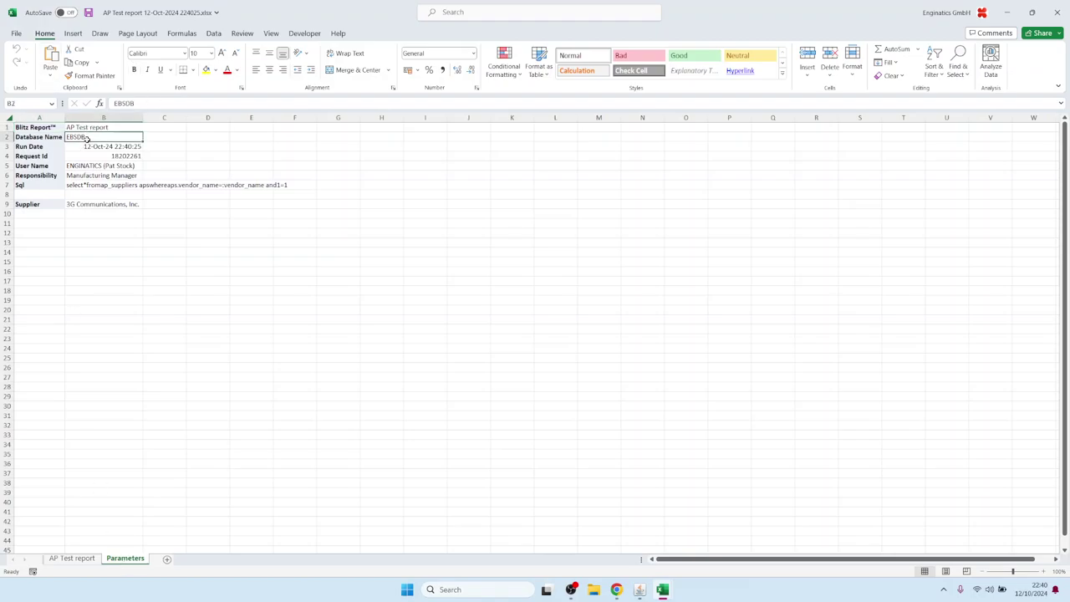
click(116, 156)
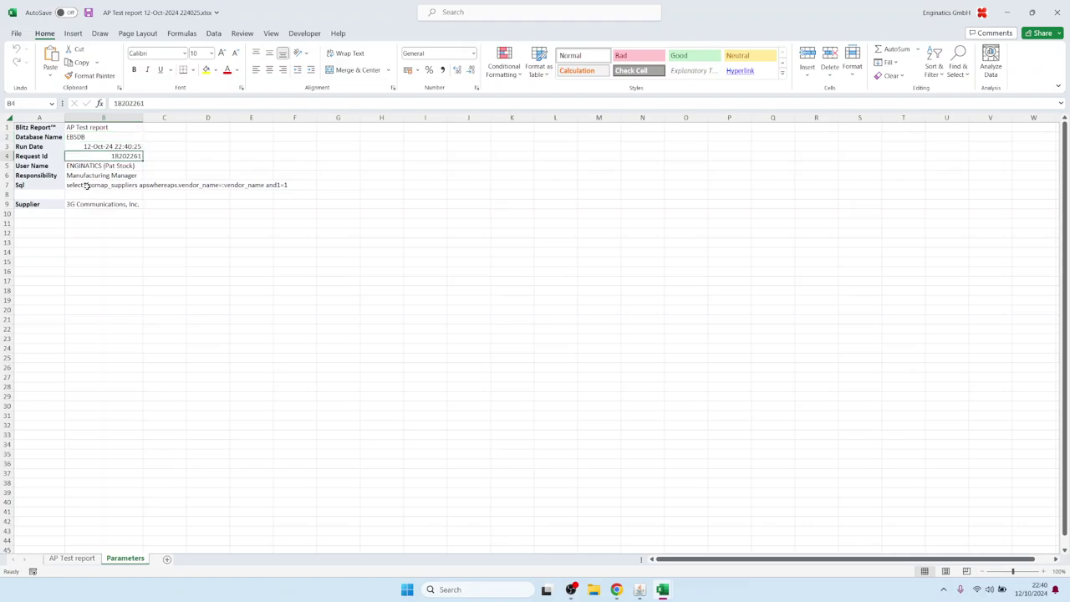
click(85, 186)
click(81, 207)
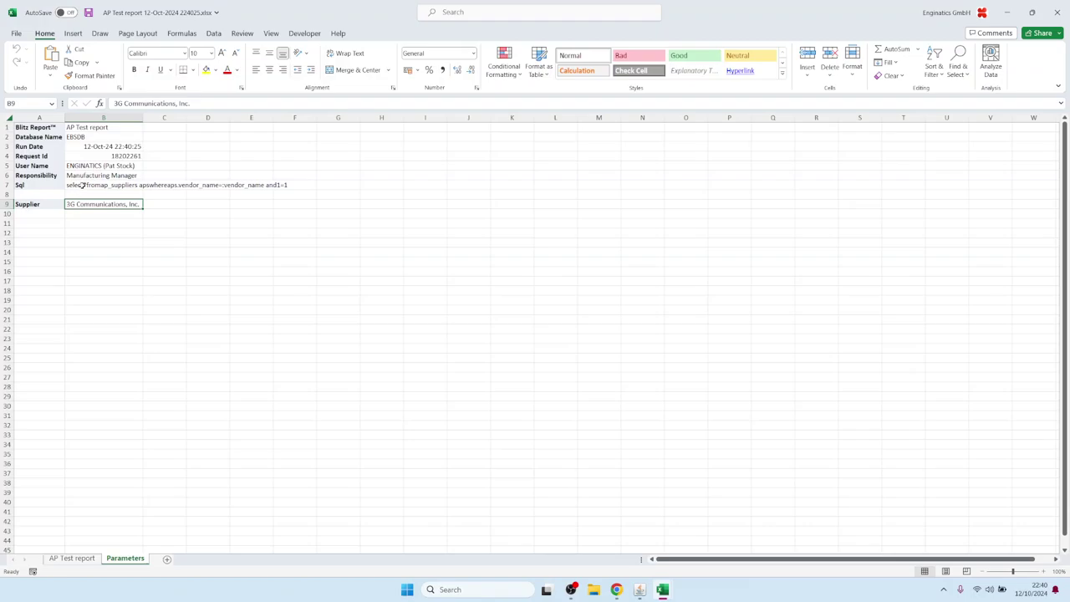
Examine the vendor name condition and the 1=1 anchor in the full SQL text of cell B7, and return to the AP Test report sheet
double_click(83, 185)
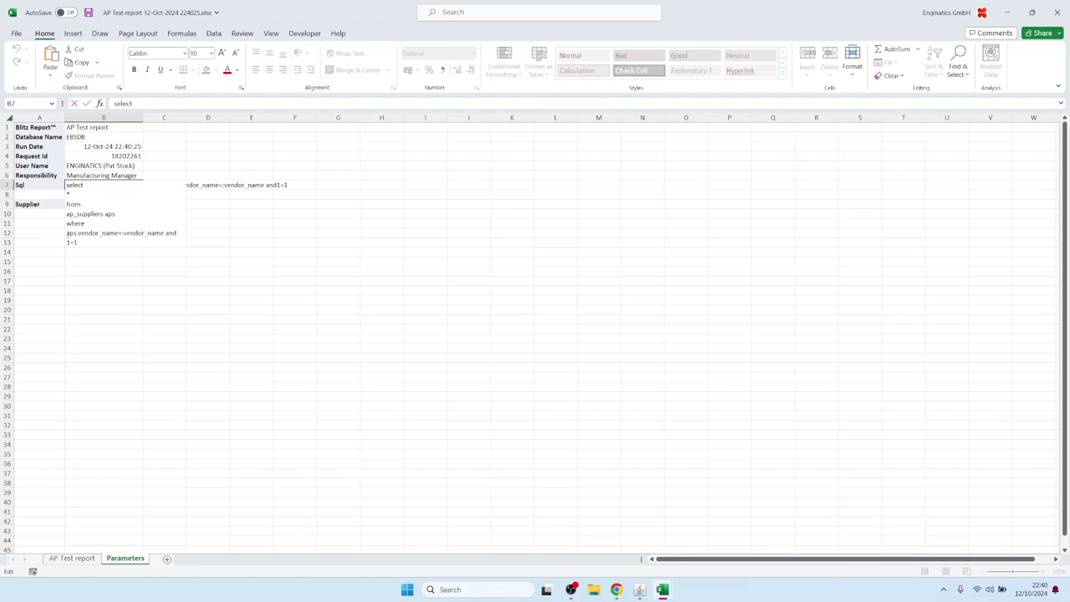
drag(67, 233, 163, 232)
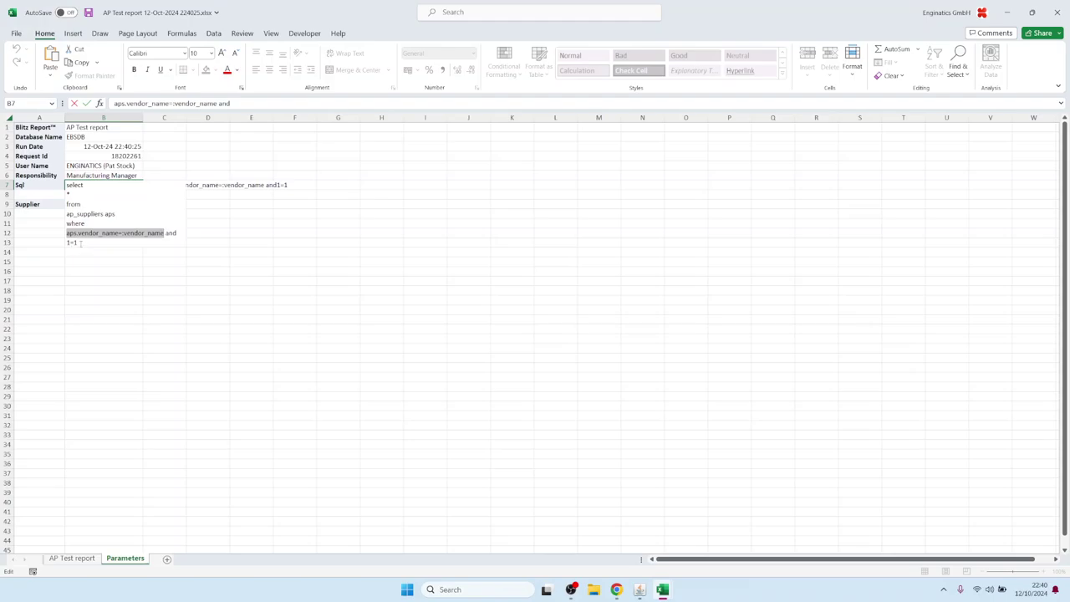
drag(80, 242, 66, 242)
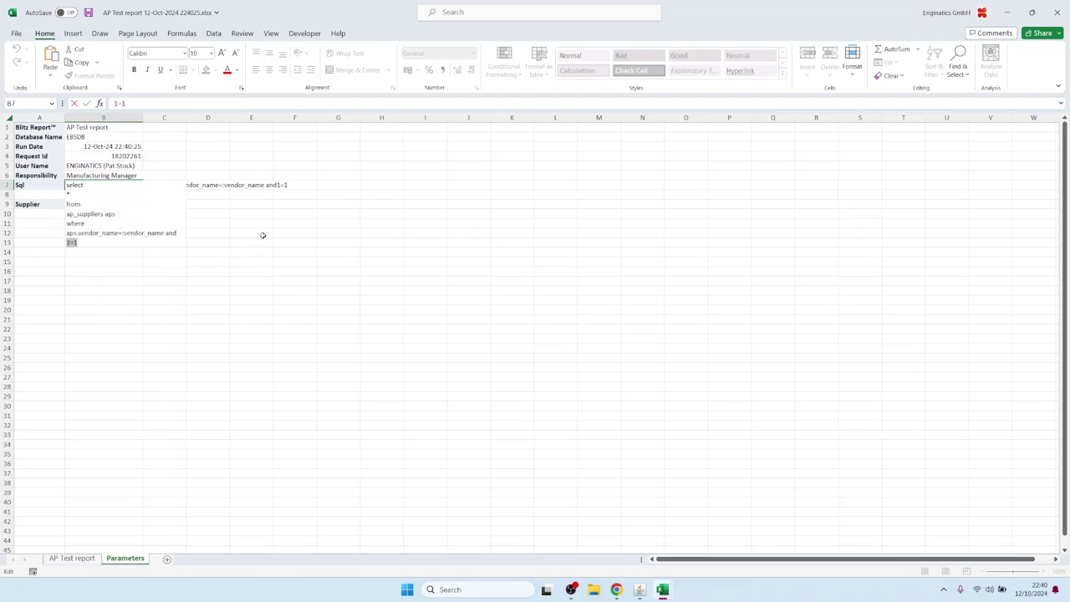
key(Escape)
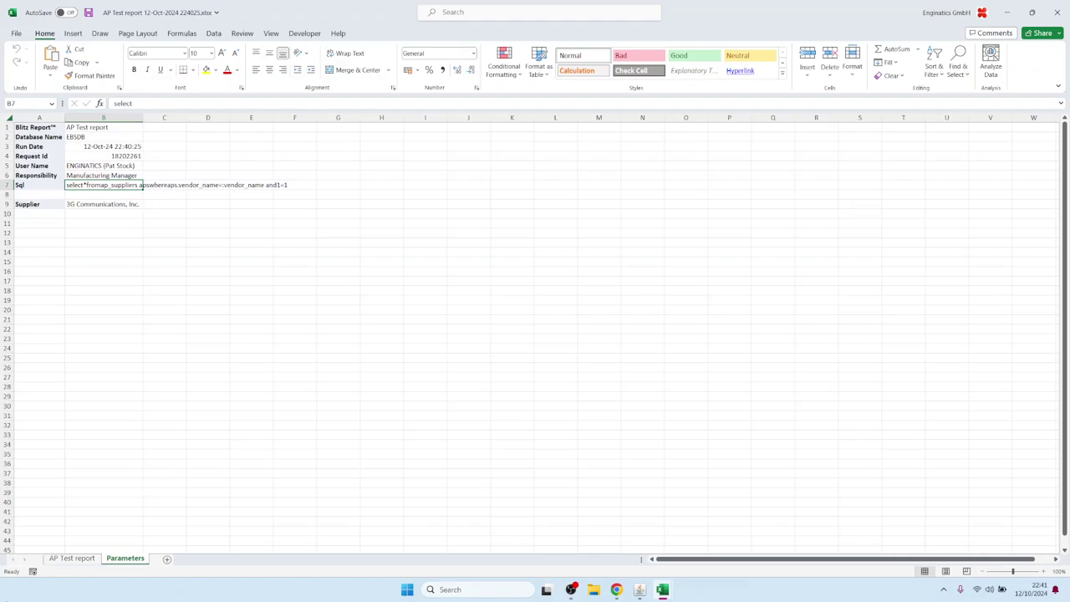
click(70, 563)
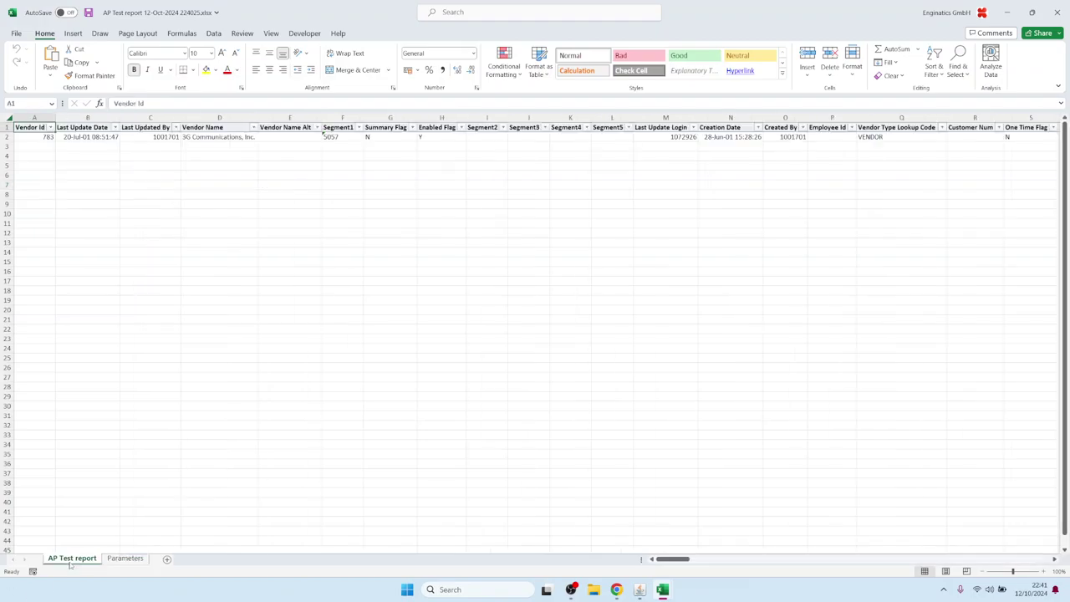
Switch to Oracle Applications, find all own requests and open the log of the latest AP Test report request
mouse_move(641, 593)
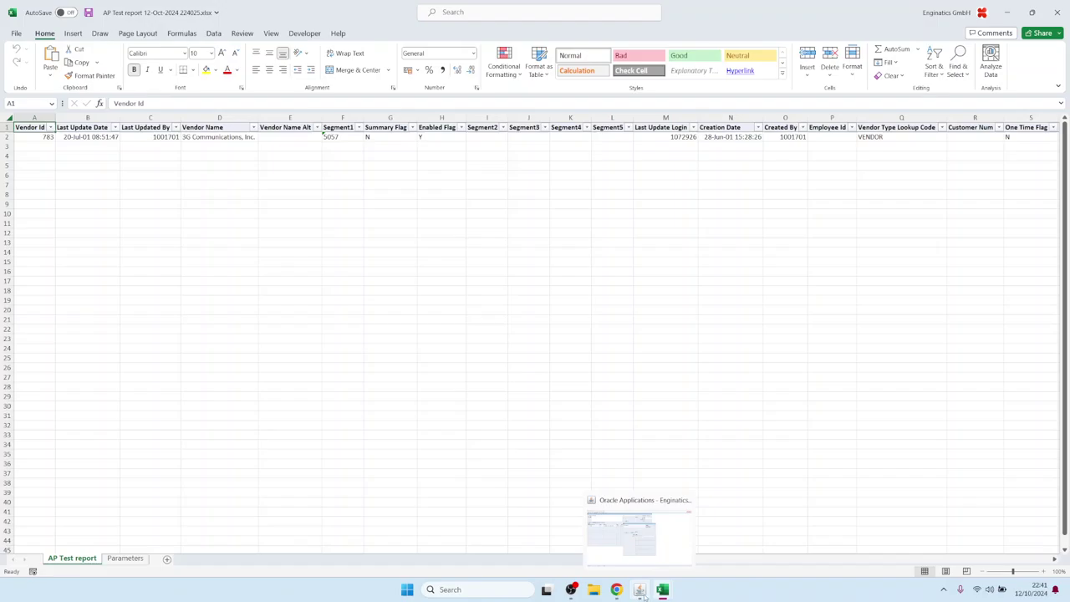
click(635, 531)
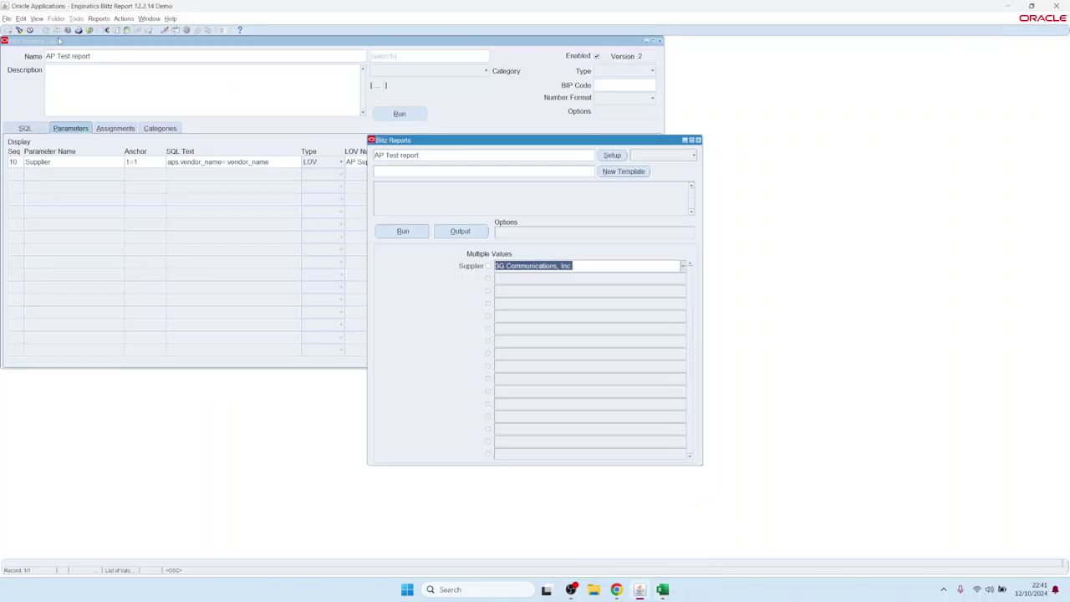
click(37, 18)
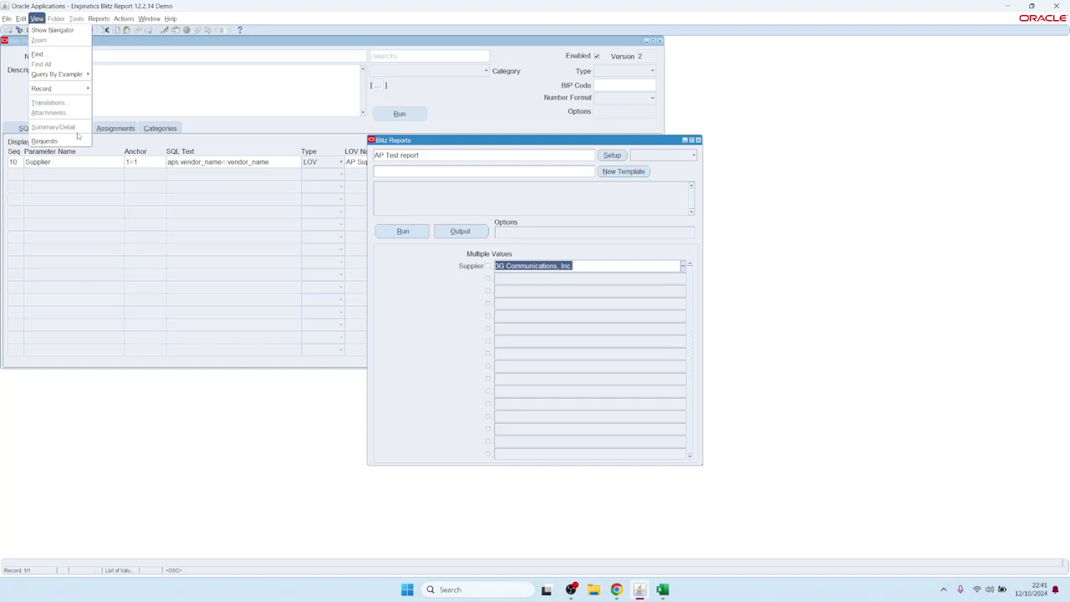
click(74, 142)
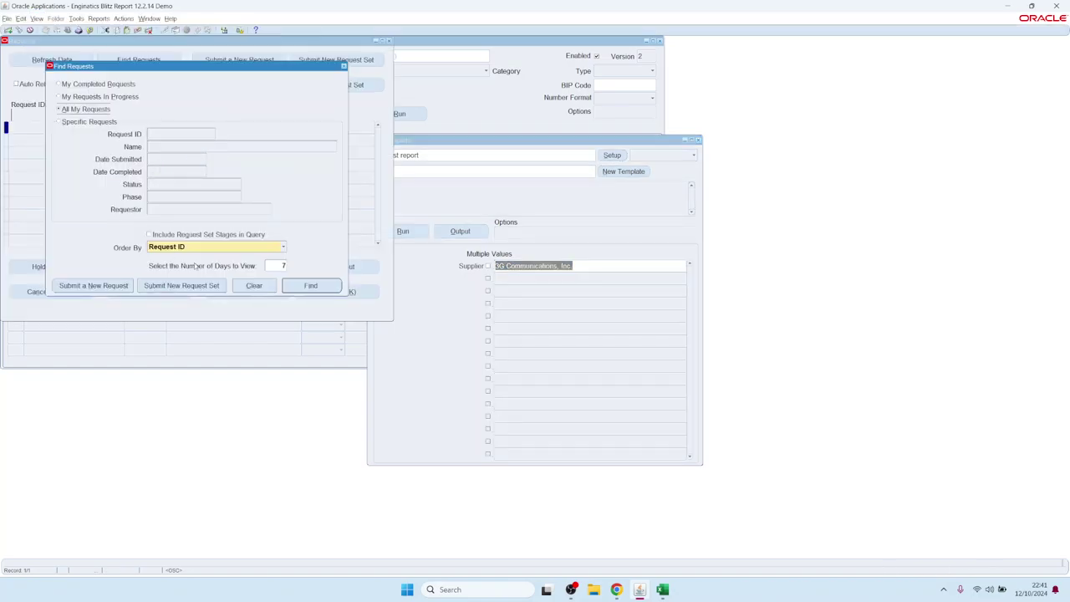
click(300, 284)
click(72, 127)
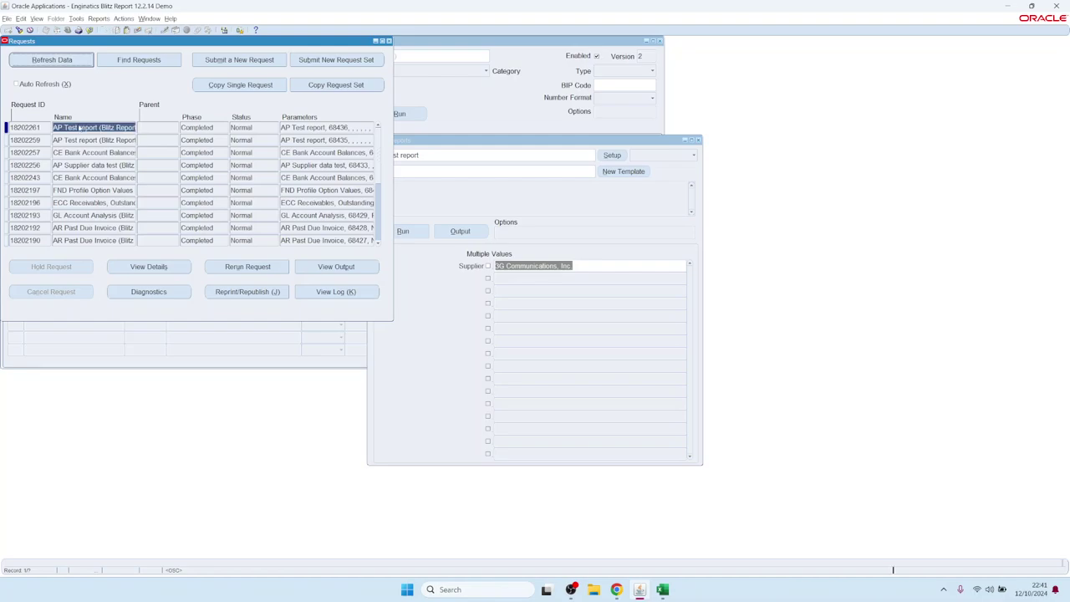
click(329, 292)
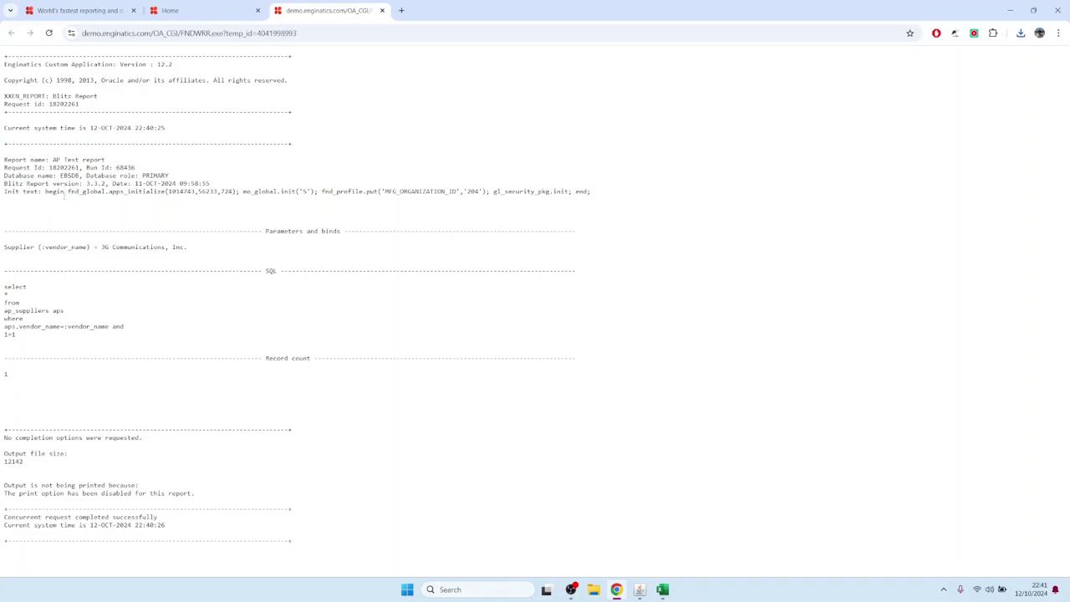
Examine the SQL, supplier bind and record count in the request log, close it, and leave the request list in Oracle Applications
drag(20, 338, 3, 286)
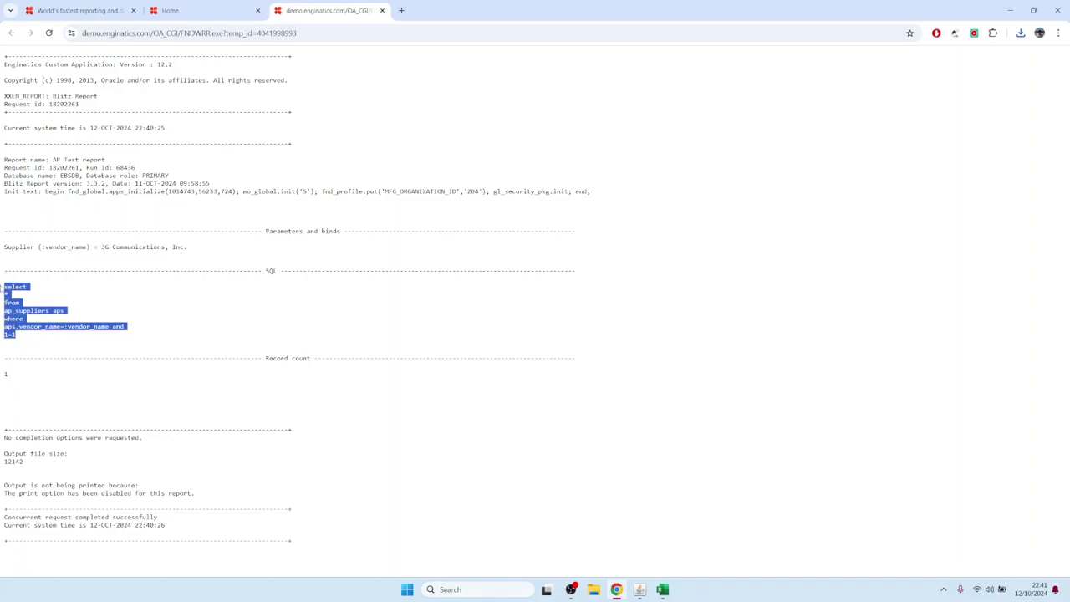
drag(7, 246, 197, 249)
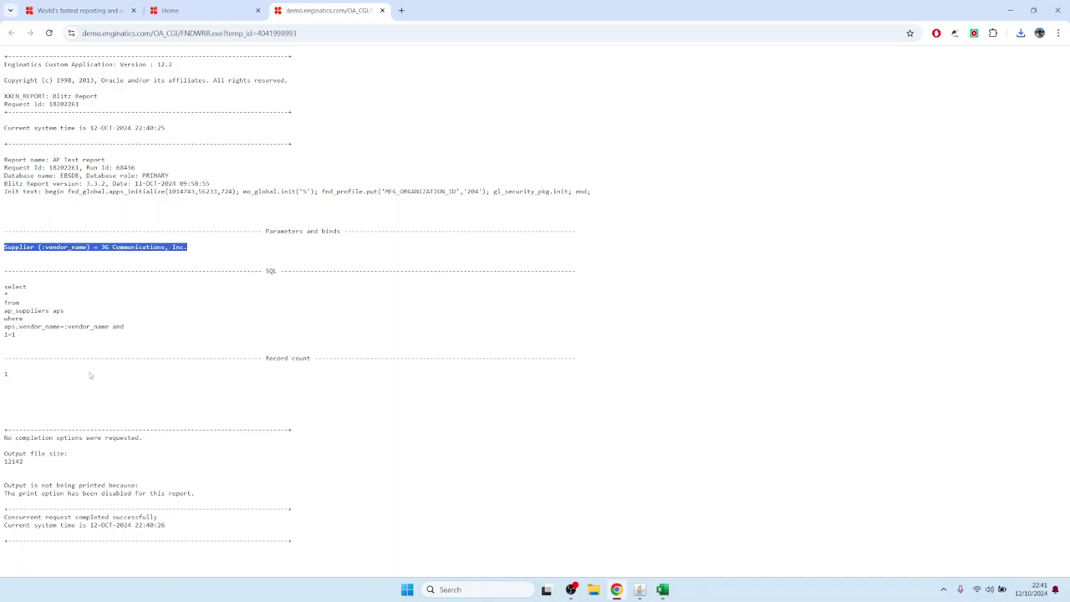
drag(14, 377, 4, 378)
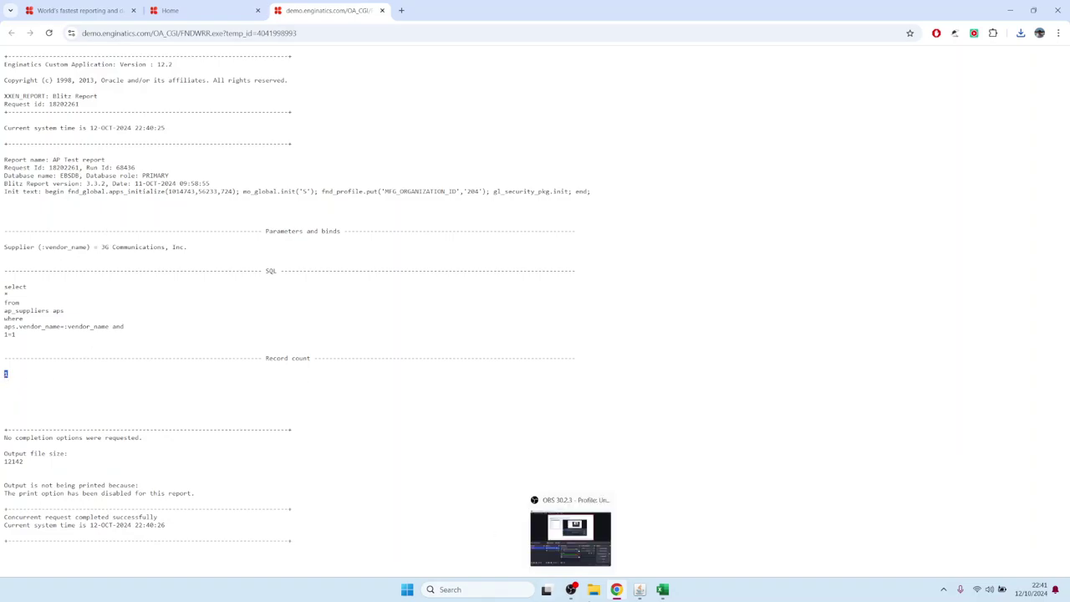
click(381, 10)
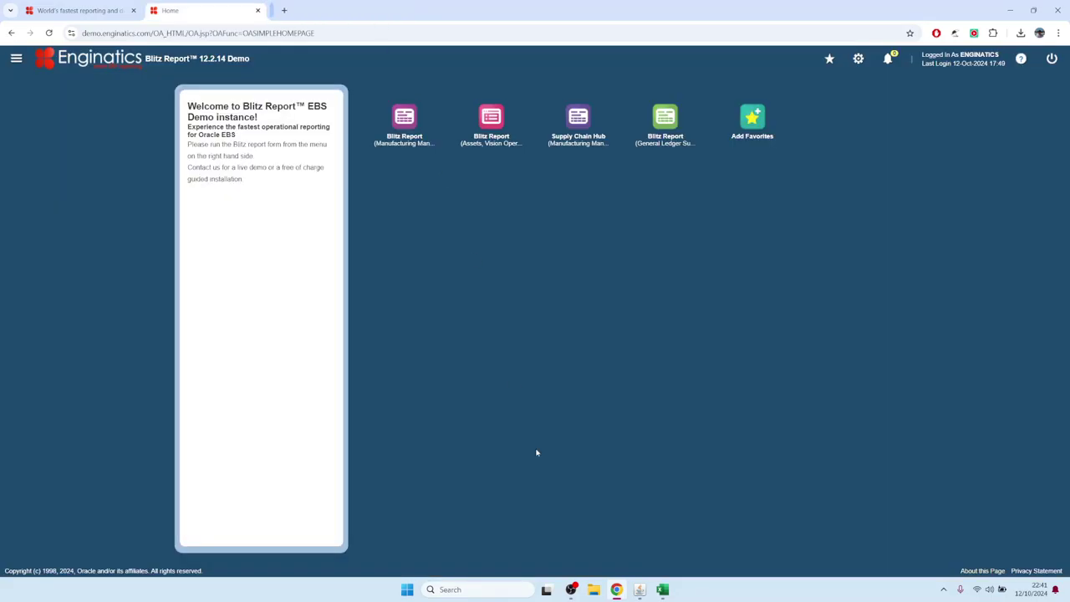
click(639, 589)
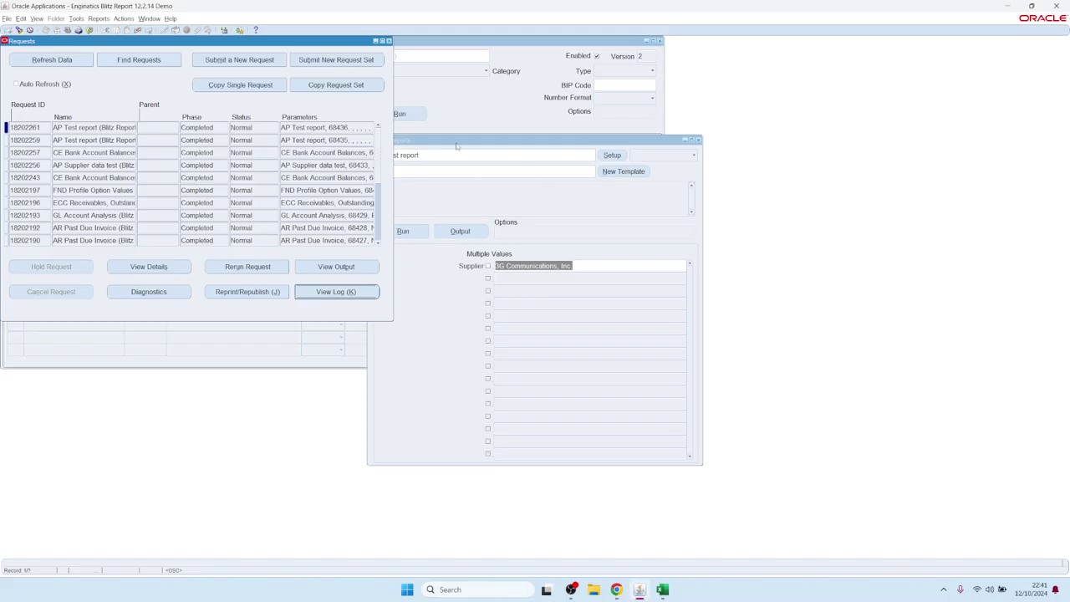
click(389, 41)
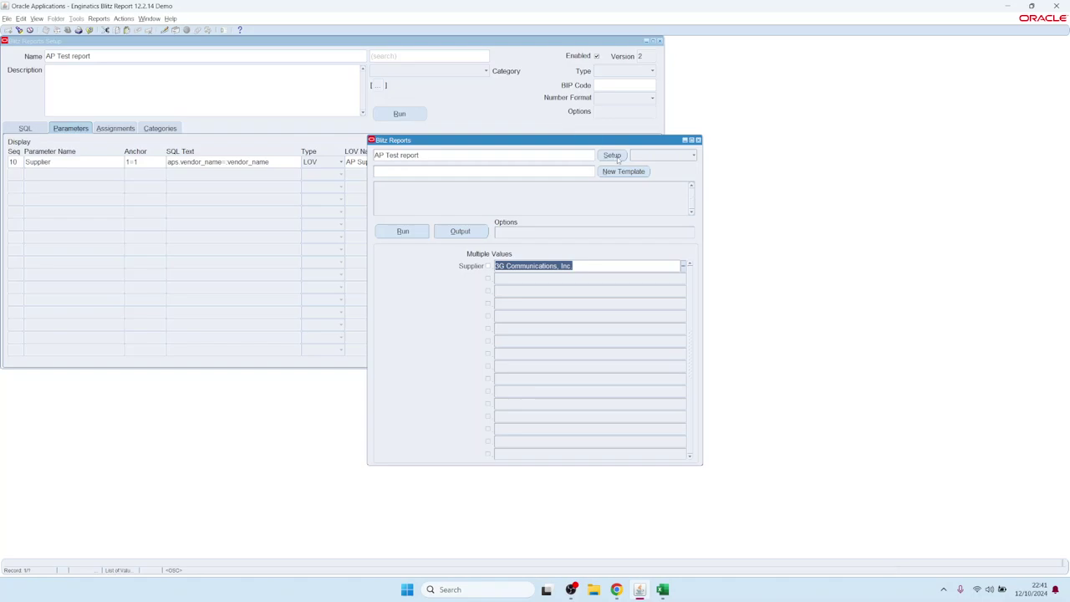
Add the table "ap_invoices_all aia" to the from clause of the SQL in the AP Test report's setup
click(38, 138)
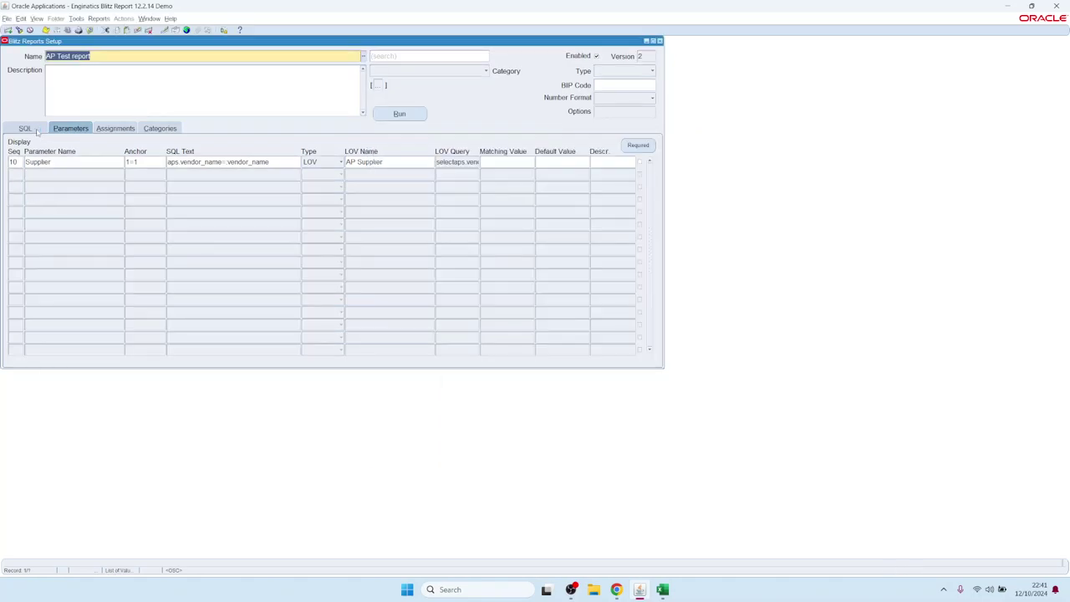
click(35, 128)
click(58, 202)
click(66, 174)
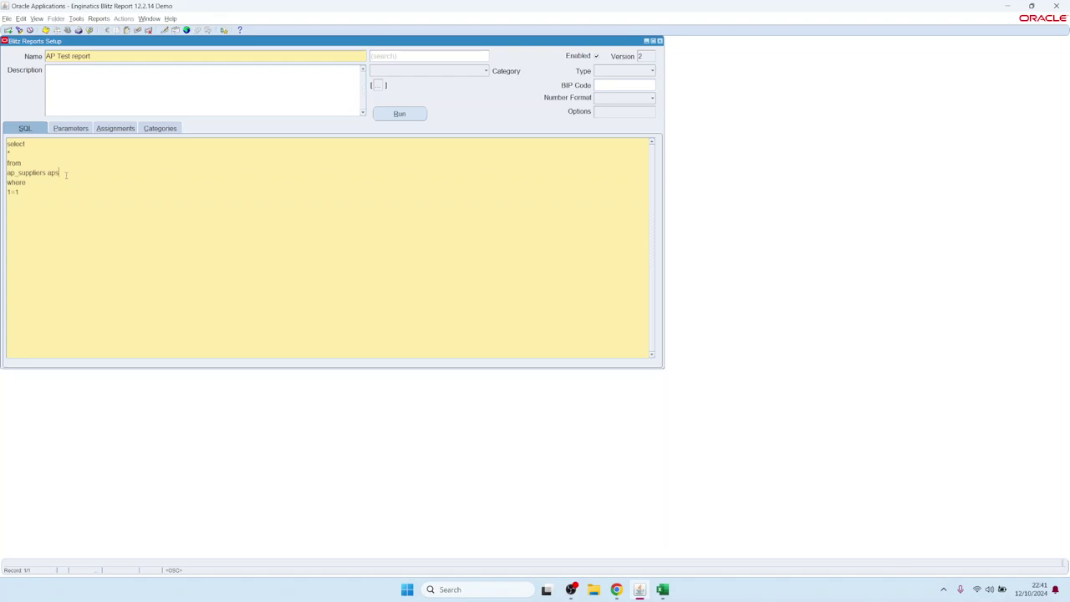
text(,)
key(Return)
text(ap_invoices_all aia where 1=1 nad)
Extend the where clause after 1=1 with the join condition "and aps.vendor_id=aia.vendor_id"
key(BackSpace)
key(BackSpace)
key(BackSpace)
text(and aps.vendor_id)
text(=)
key(Left)
key(shift+Home)
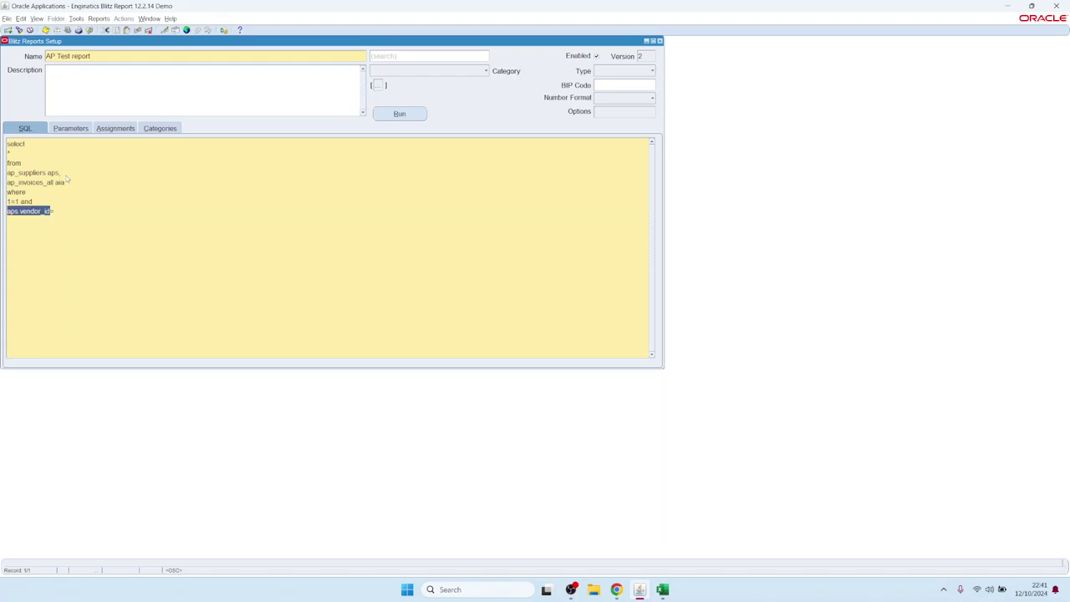
key(ctrl+c)
key(End)
key(ctrl+v)
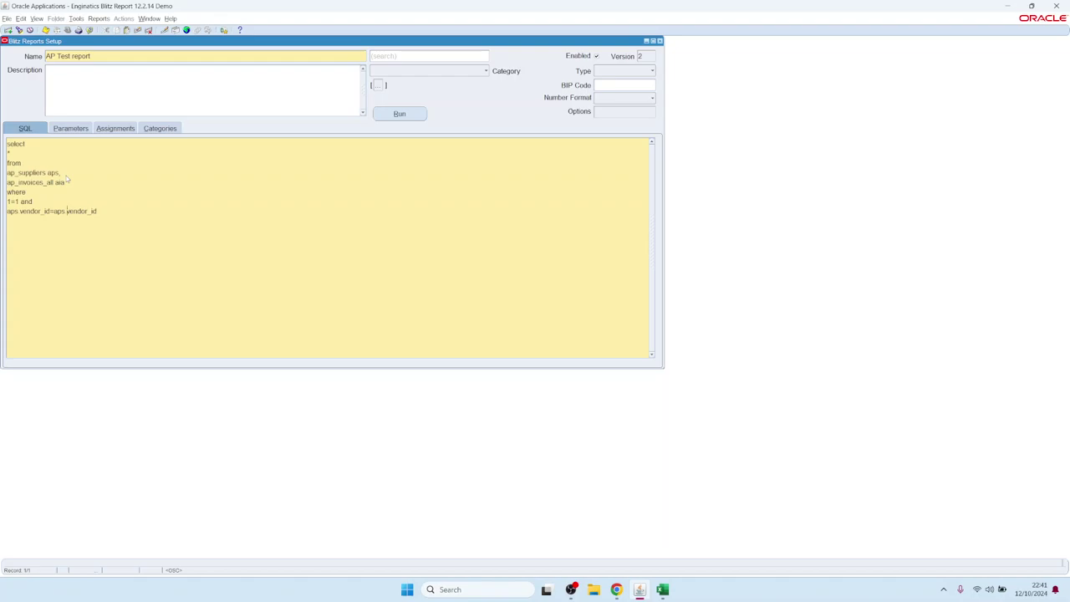
key(shift+Left)
key(shift+Left)
key(shift+Left)
text(aia)
Replace the * in the select list with "aps.vendor_name, aps.segment1 vendor_number, aia.*", one column per line
key(Up)
key(shift+Left)
text(aps.vendor_name,)
key(Return)
text(aps)
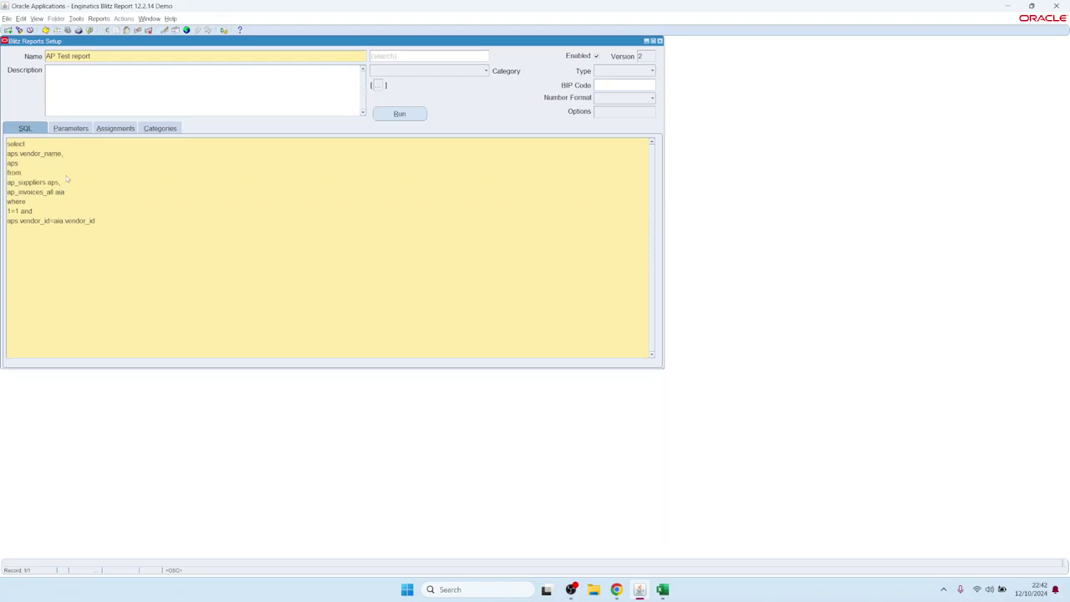
text(.segment1 vendor_number,)
key(Return)
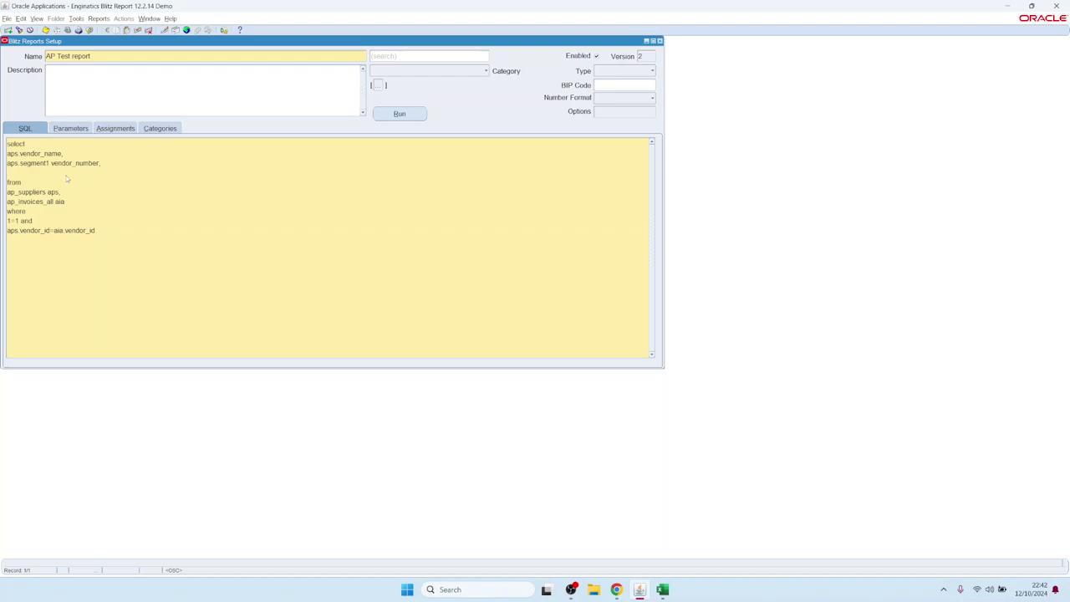
text(aia.*)
triple_click(70, 202)
Add an Invoice Date From parameter with anchor 1=1 by searching for "invoic" and copying it from the AP Intercompany Invoice Details report
click(75, 128)
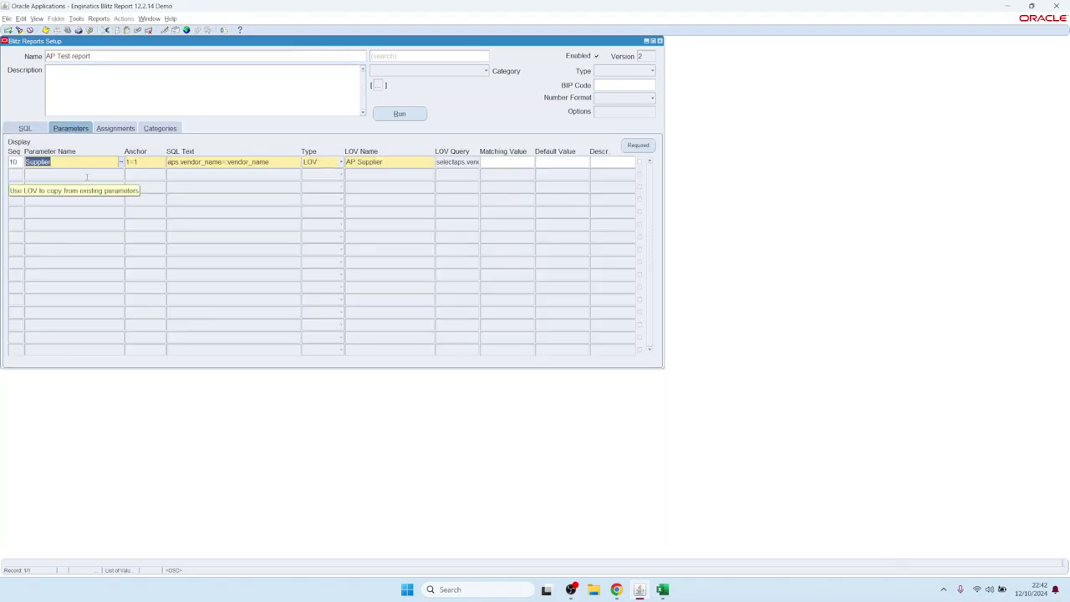
click(52, 174)
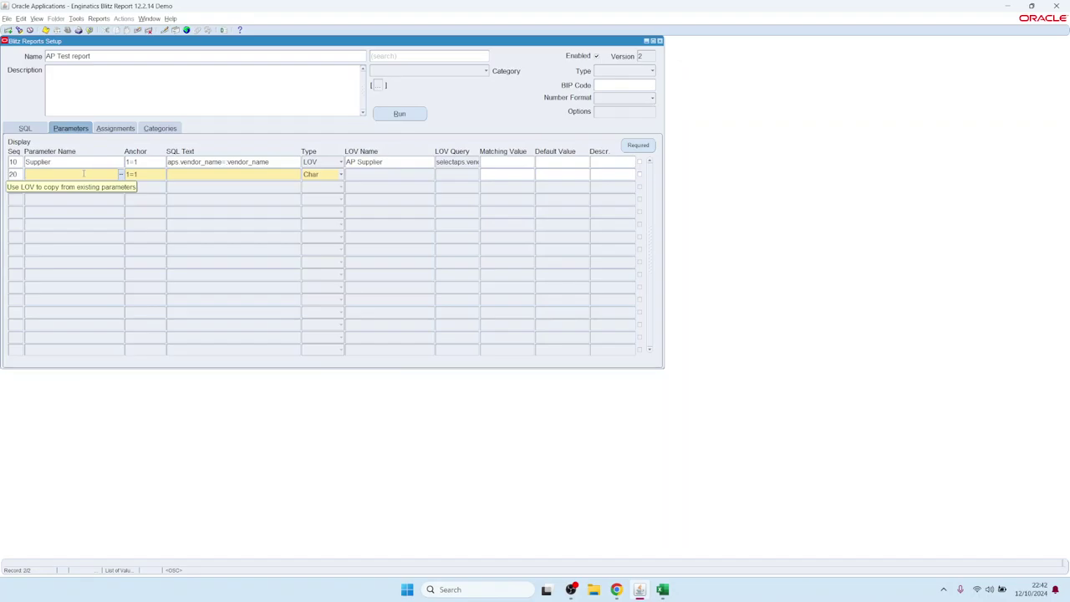
double_click(82, 173)
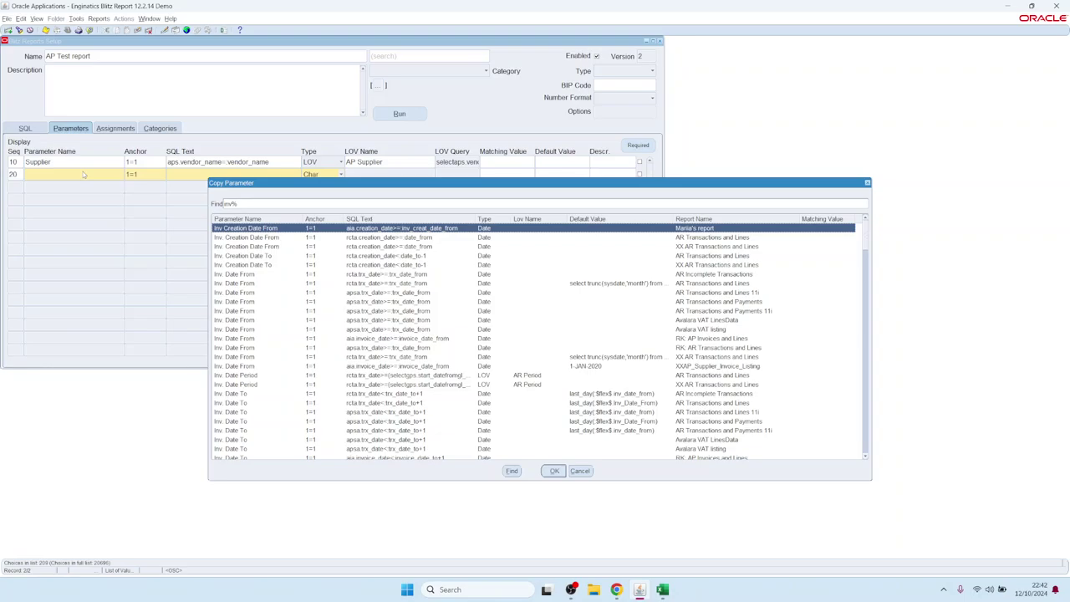
key(Down)
key(Down)
key(Down)
key(Down)
key(Down)
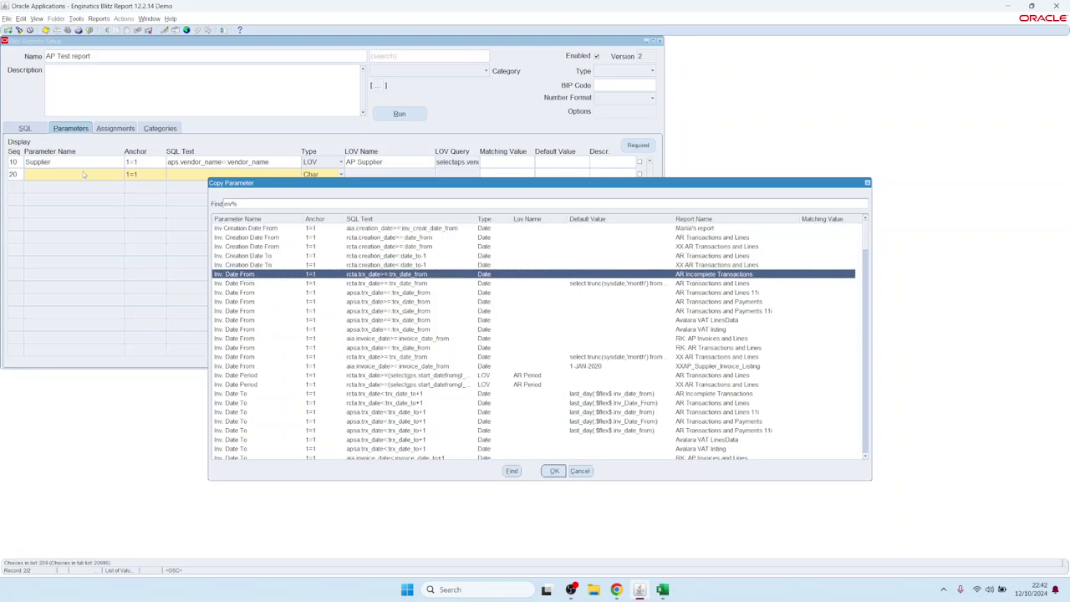
text(oic)
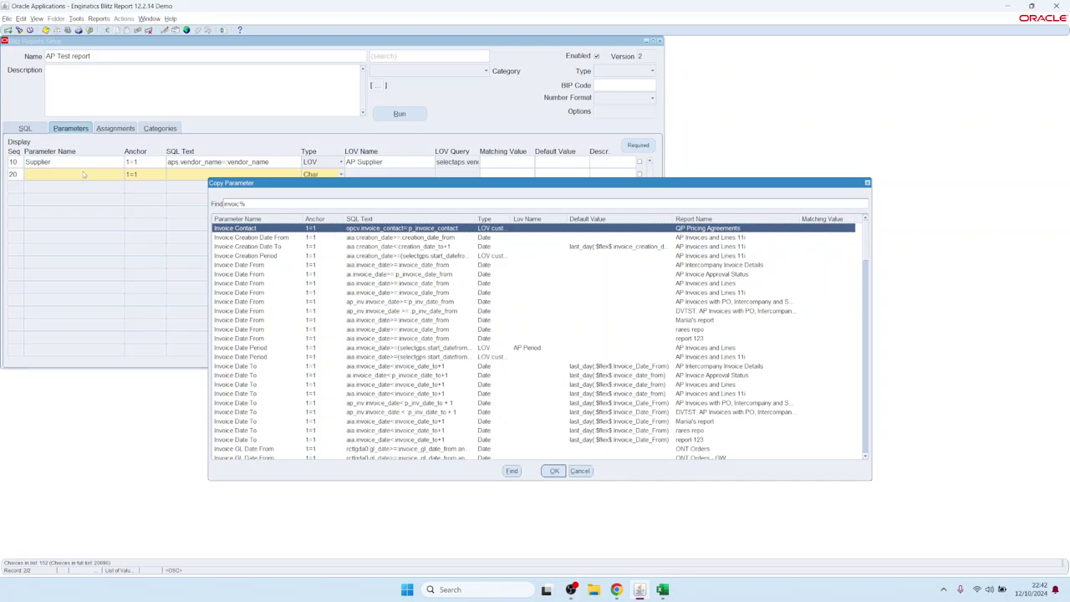
key(Down)
key(Down)
key(Down)
key(Down)
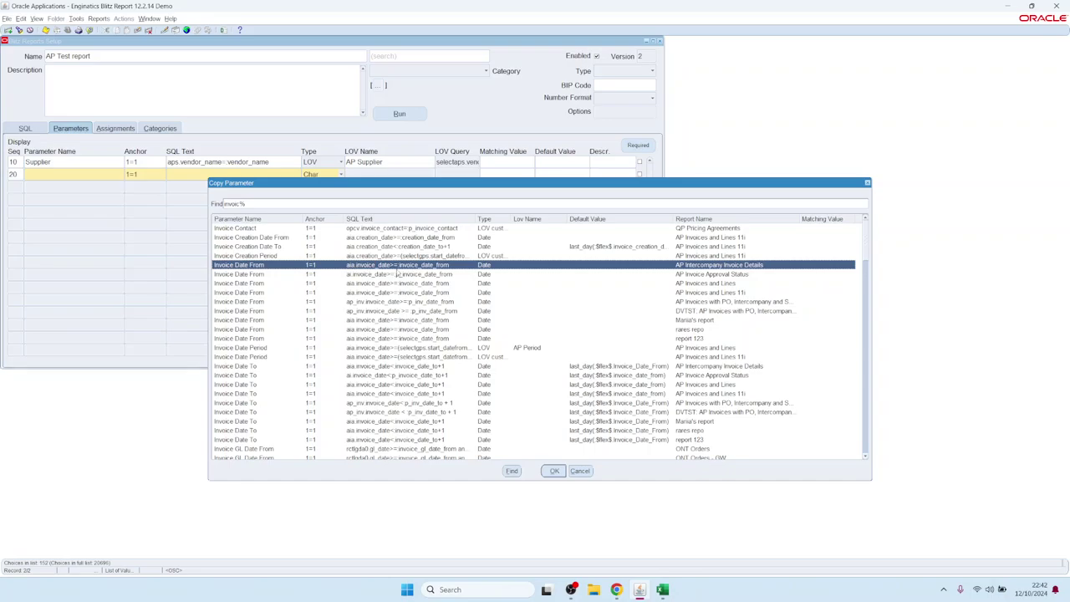
double_click(413, 266)
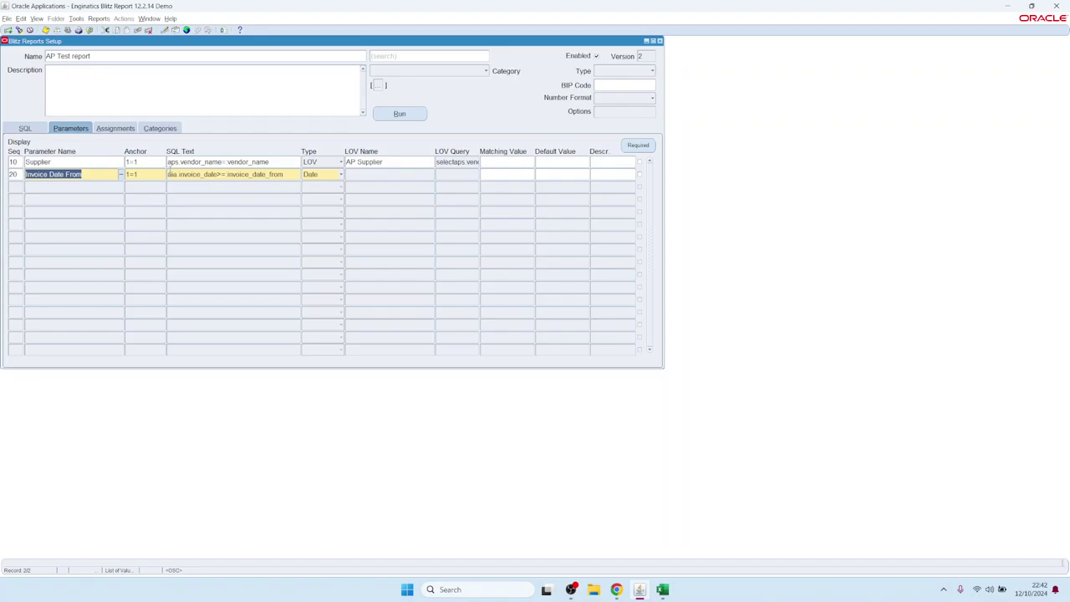
Add an Invoice Date To parameter with anchor 1=1 by searching the existing parameters for "invoic" and copying the one using aia.invoice_date
click(67, 186)
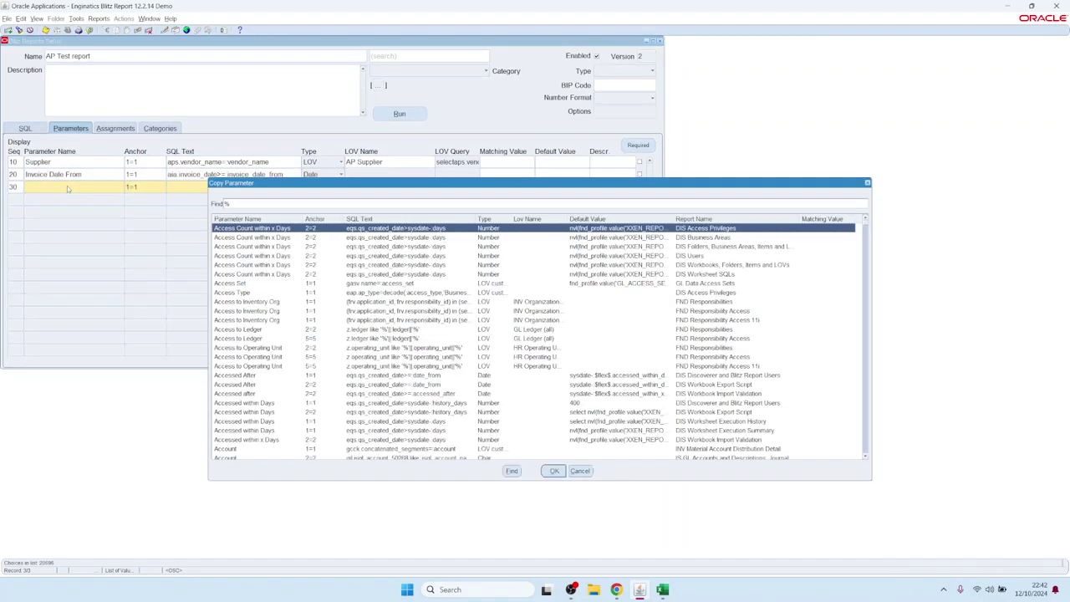
text(invoic)
key(Down)
key(Down)
key(Down)
key(Down)
key(Down)
key(Down)
key(Down)
key(Down)
key(Down)
key(Down)
key(Down)
key(Down)
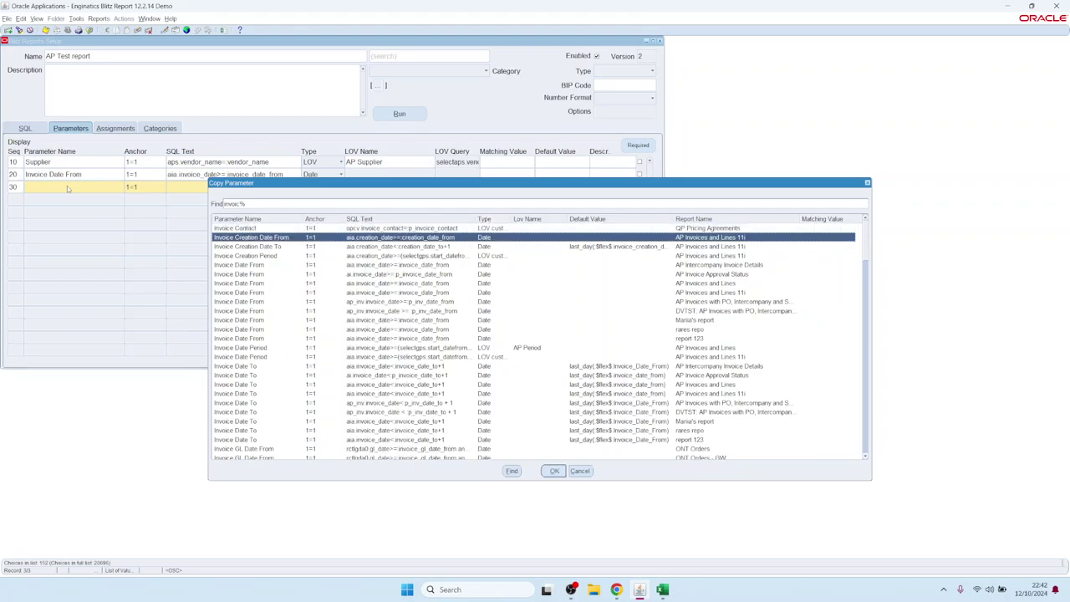
key(Down)
key(Down)
key(Down)
key(Down)
key(Return)
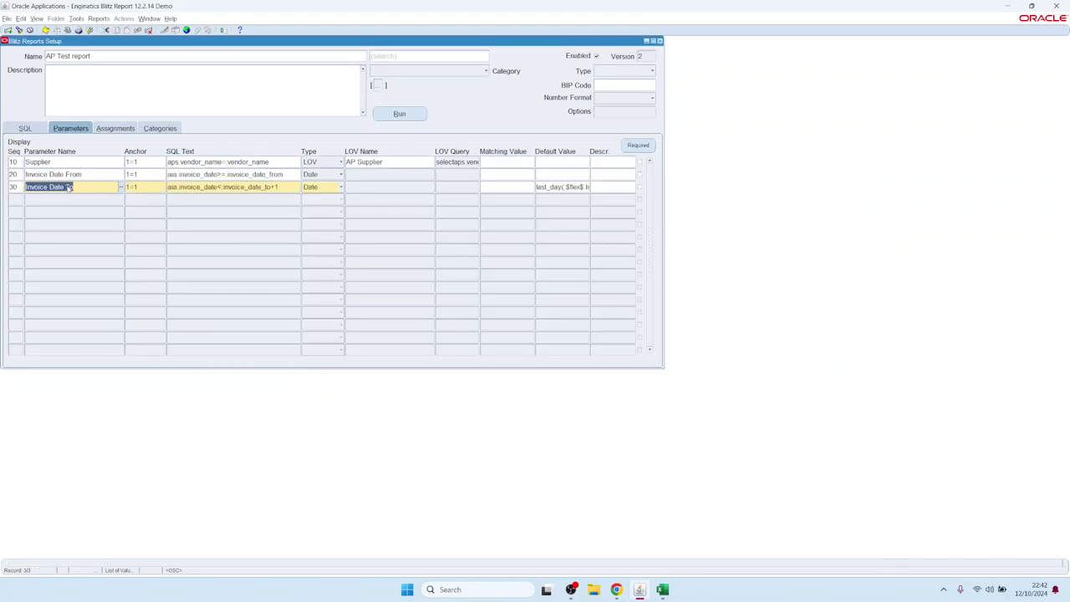
mouse_move(560, 187)
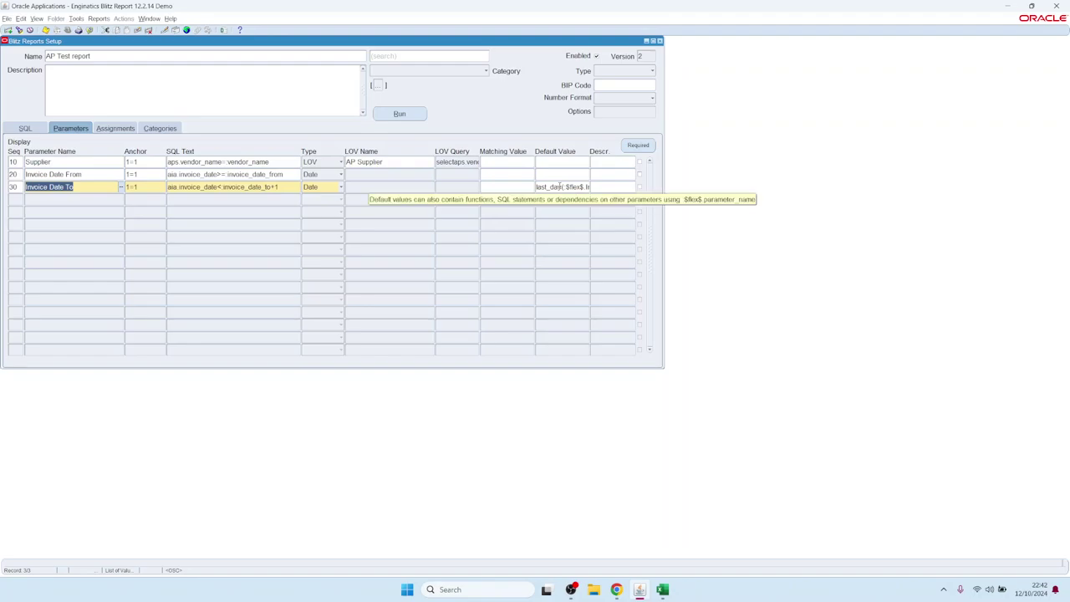
Add an Invoice Creation Date From parameter of type Date with the SQL text "aia.creation_date>=:inv_create_date_from"
click(66, 198)
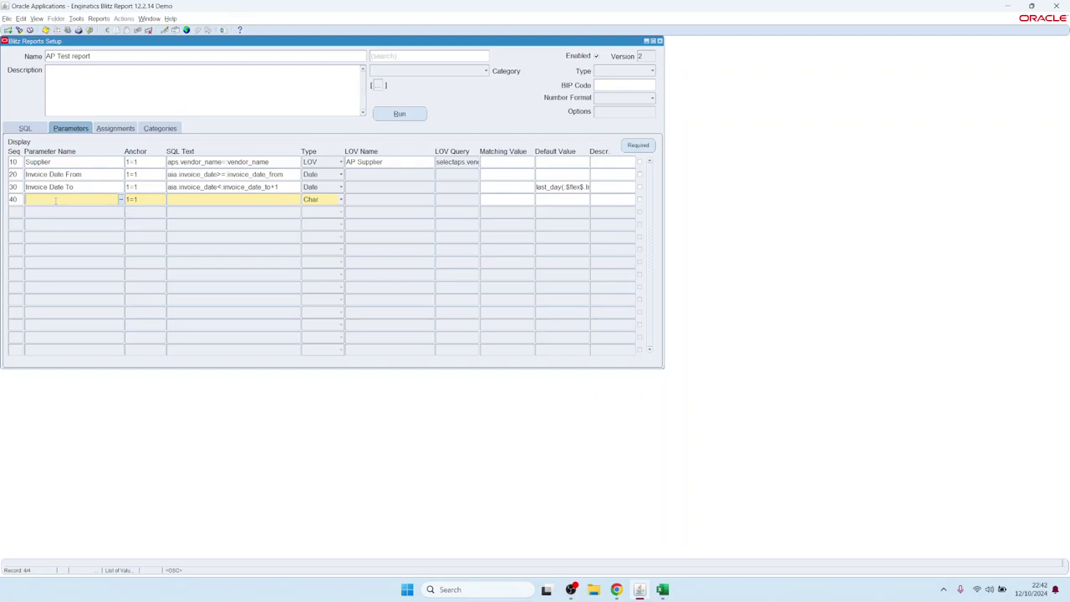
text(Invoice Creatin)
text(n Date From)
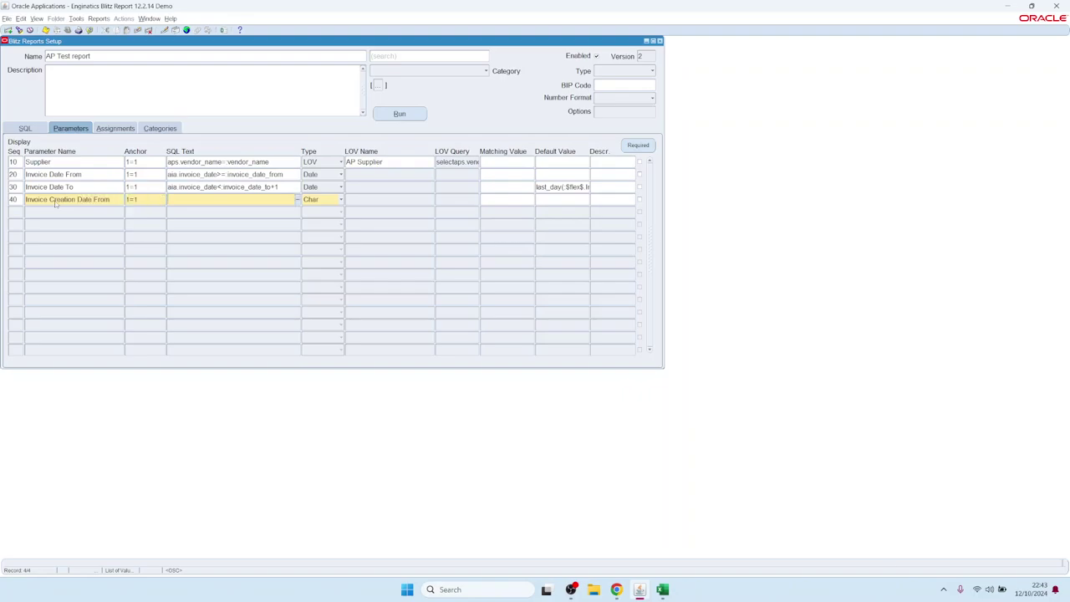
text(aia.creation_date>= inv_create_date_from)
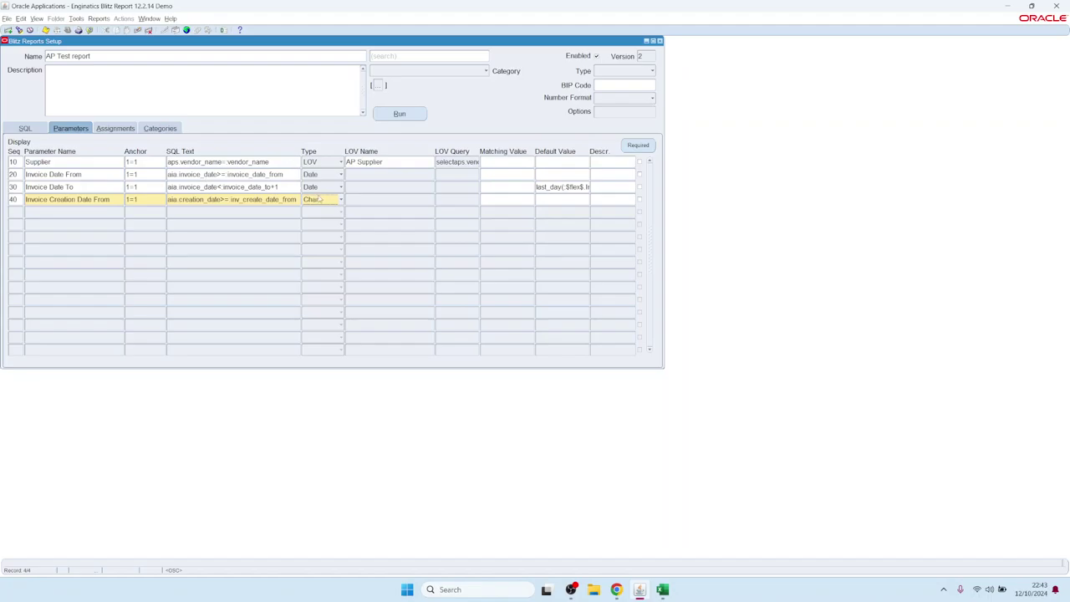
click(321, 199)
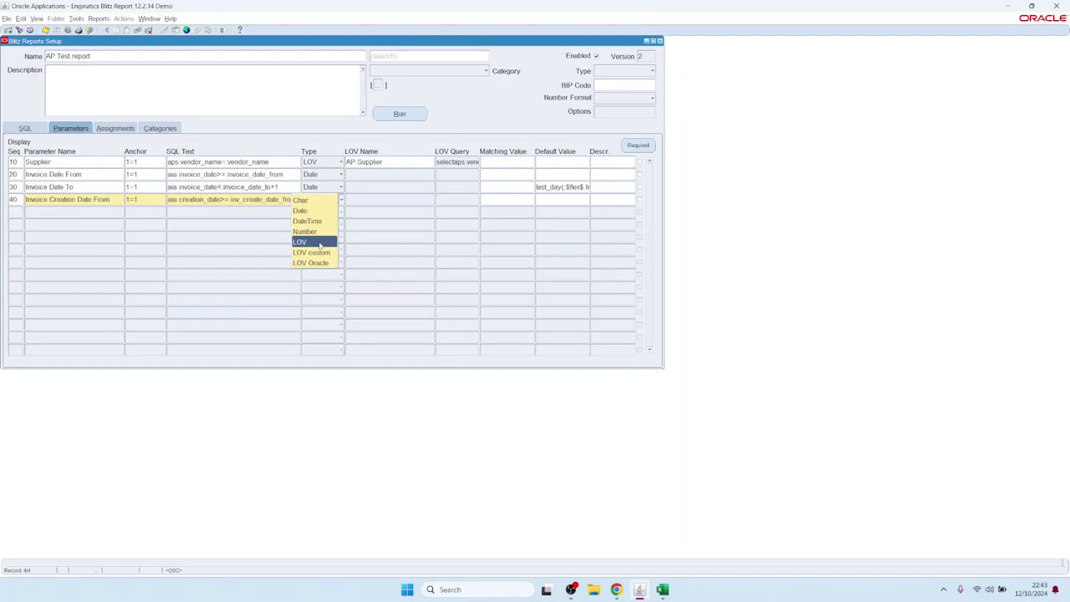
key(Up)
key(Up)
key(Up)
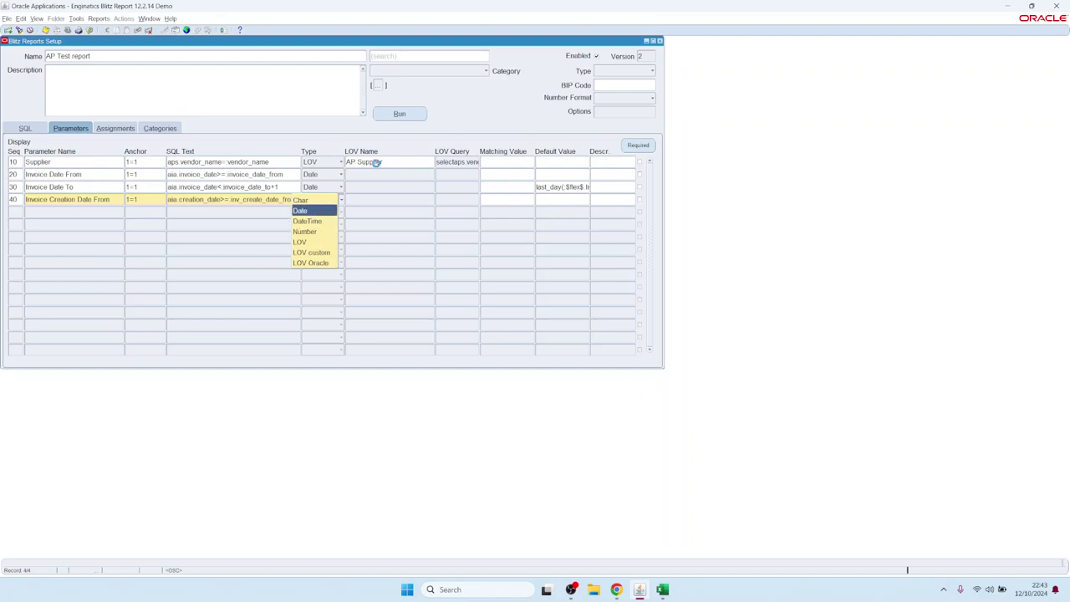
key(Return)
Run the AP Test report with Invoice Creation Date From set to 01-JAN-2022 and view the Excel output
click(398, 113)
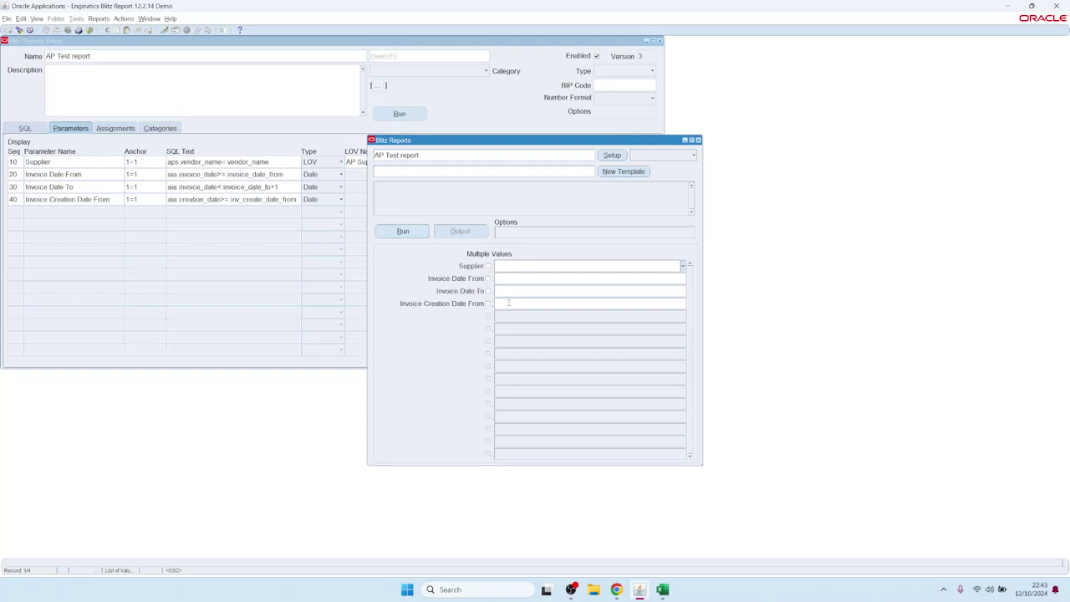
click(508, 302)
text(1jan22)
key(Tab)
click(423, 234)
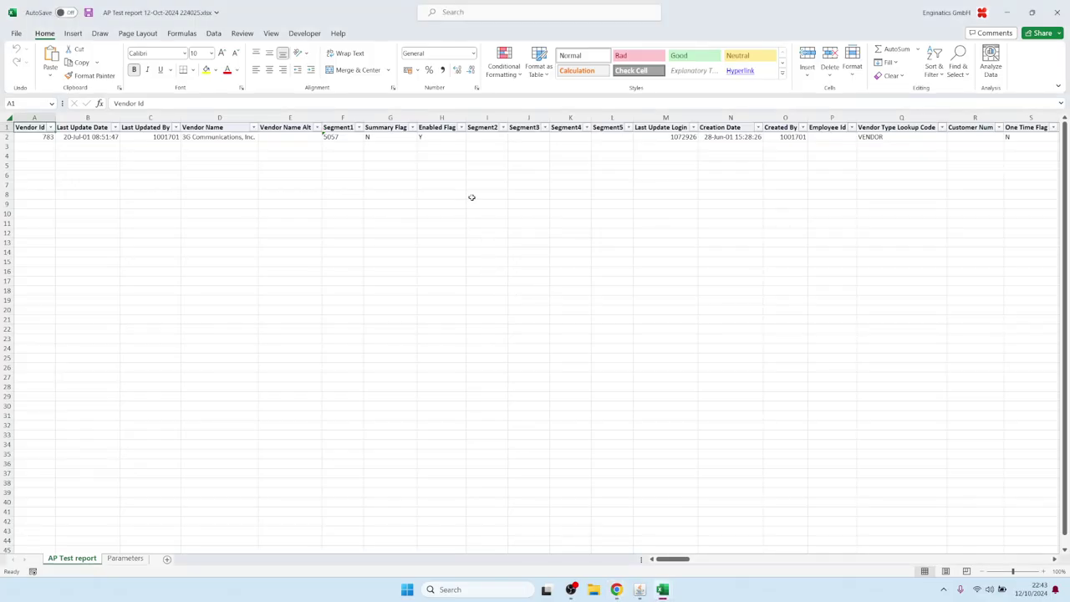
click(472, 195)
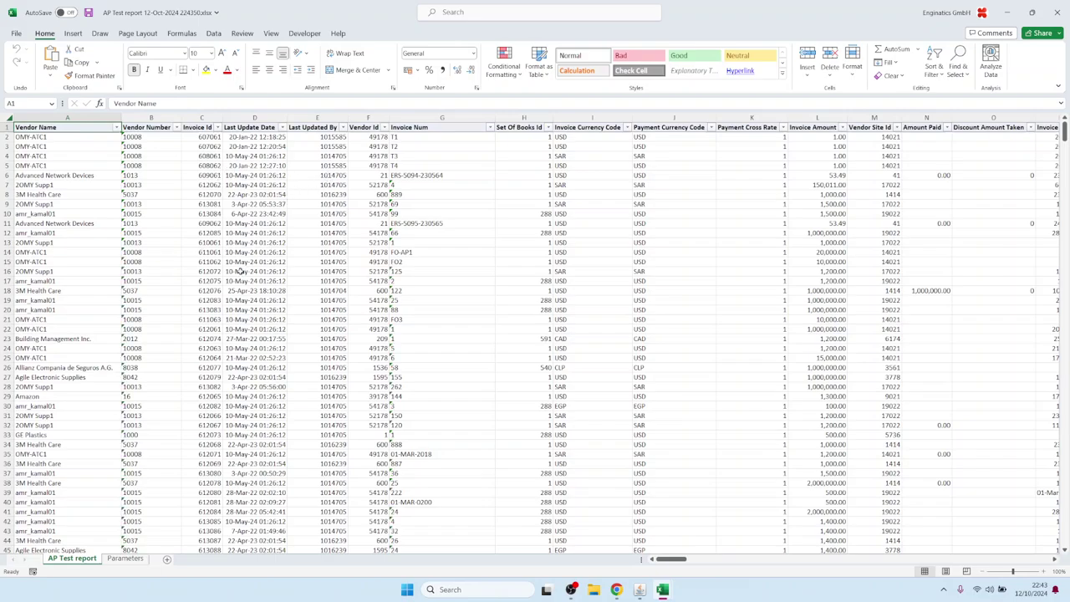
drag(670, 561, 639, 594)
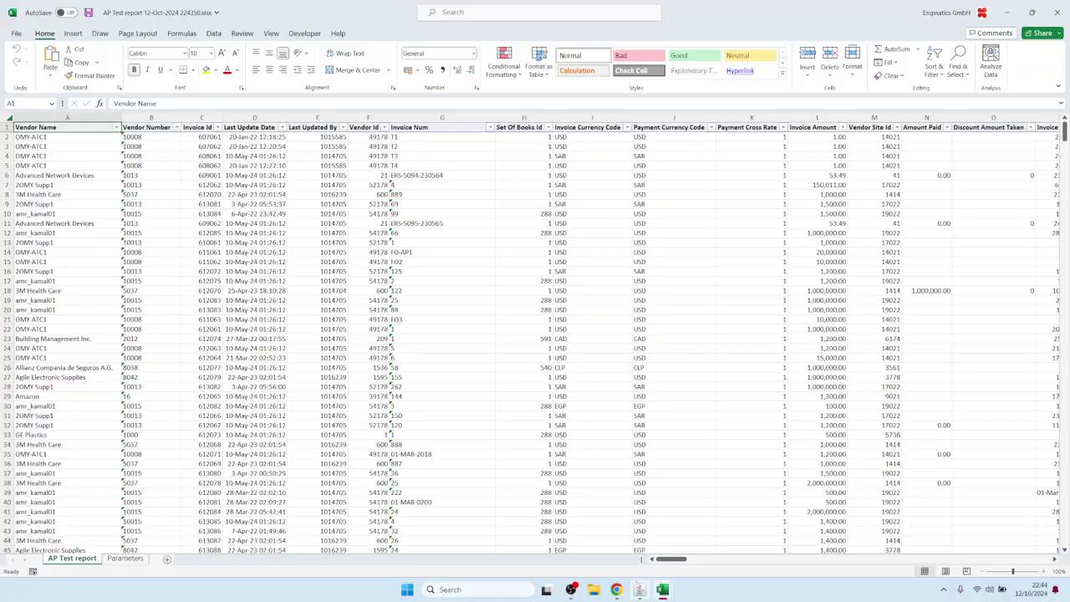
Switch back to Oracle Applications and create a new template for the report with all columns hidden
click(639, 591)
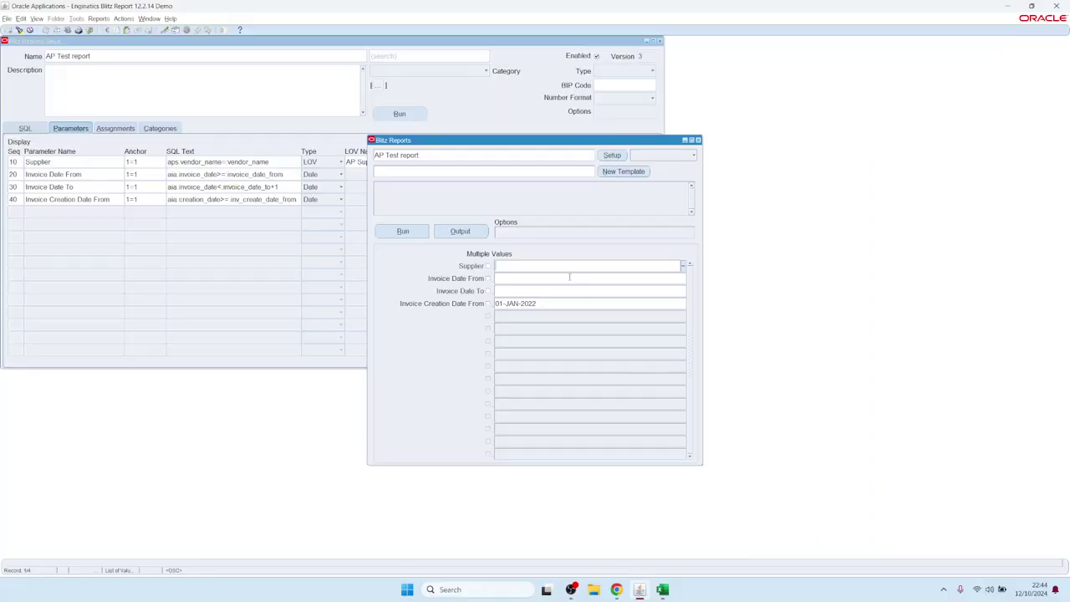
click(563, 171)
click(607, 173)
click(398, 297)
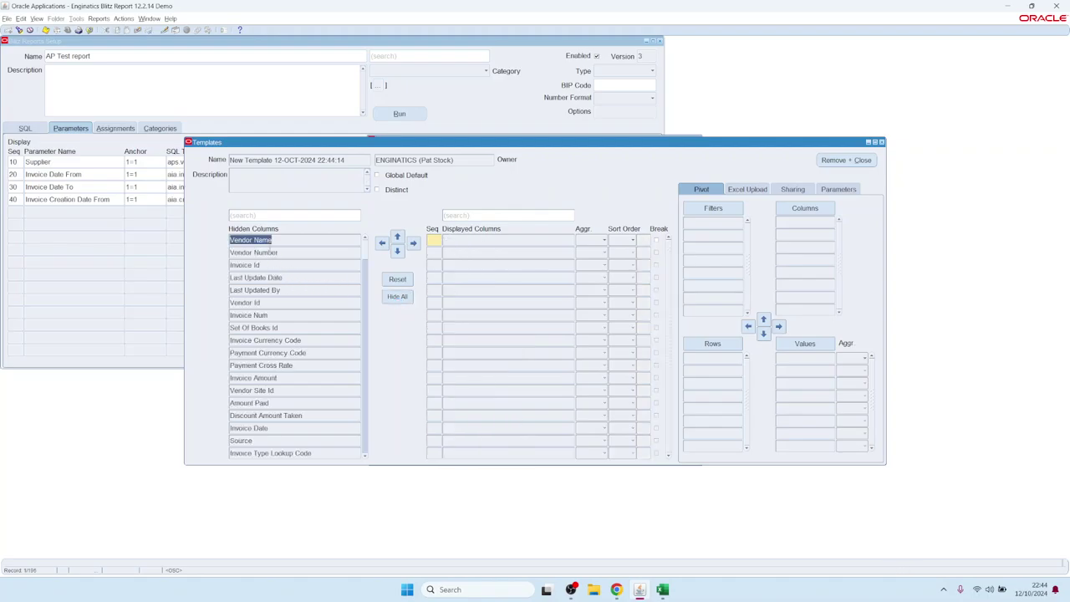
Add Vendor Name, Vendor Number, Invoice Num, Invoice Currency Code, Invoice Amount, Amount Paid, Invoice Date, Source and Invoice Type Lookup Code to the displayed columns
shift+click(251, 252)
click(412, 242)
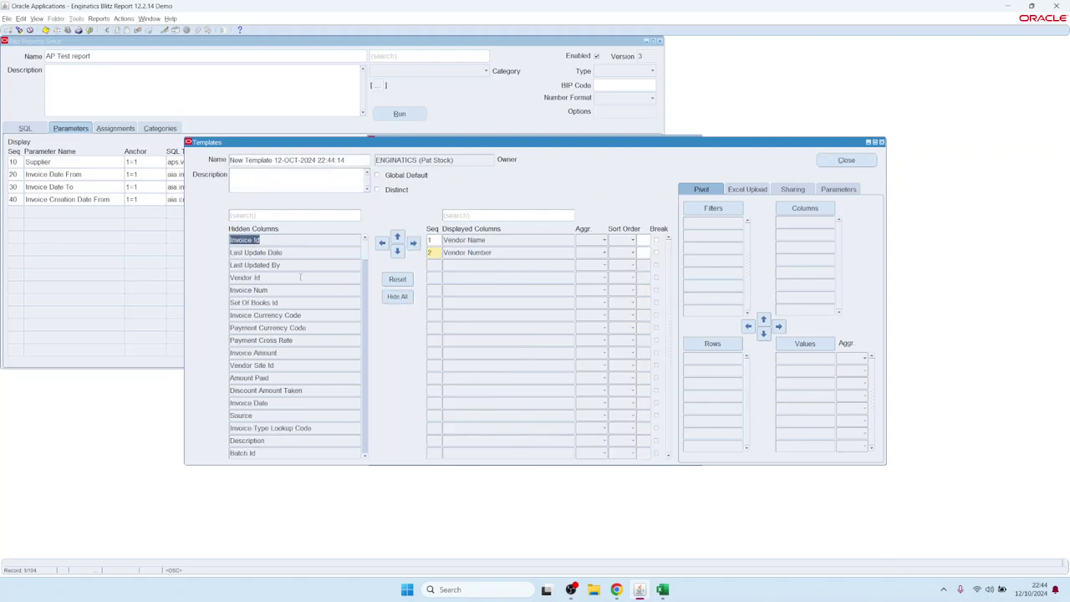
click(251, 290)
ctrl+click(270, 316)
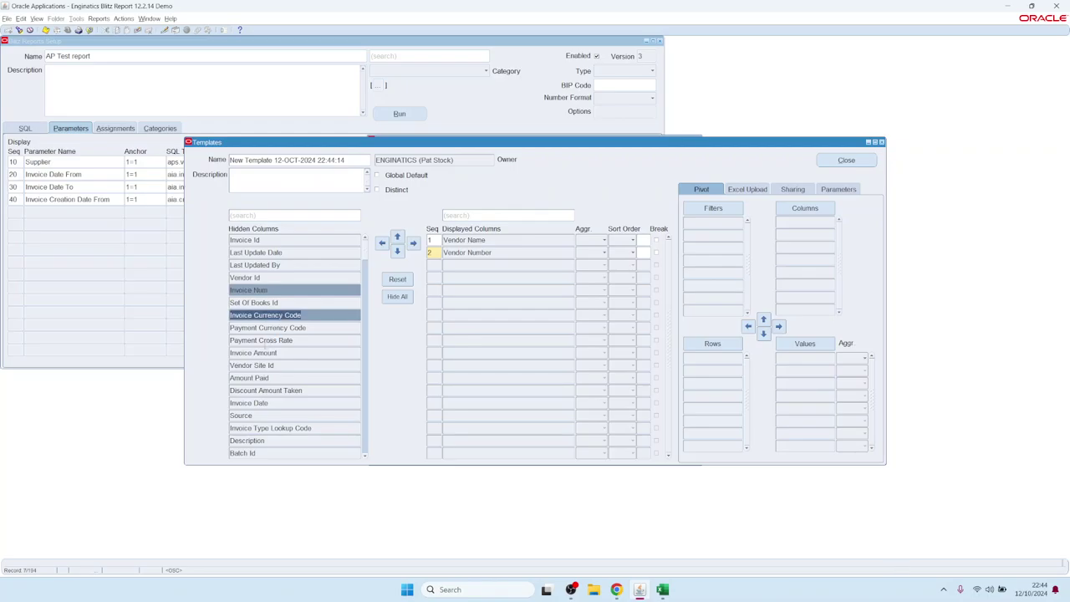
ctrl+click(259, 353)
ctrl+click(255, 378)
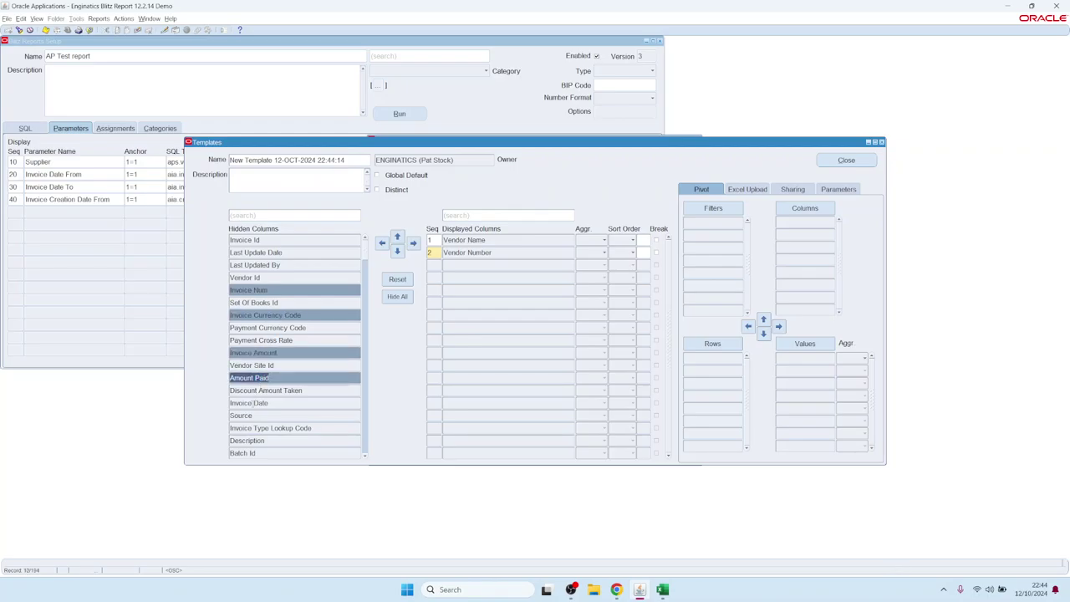
ctrl+click(253, 403)
ctrl+click(249, 415)
ctrl+click(255, 427)
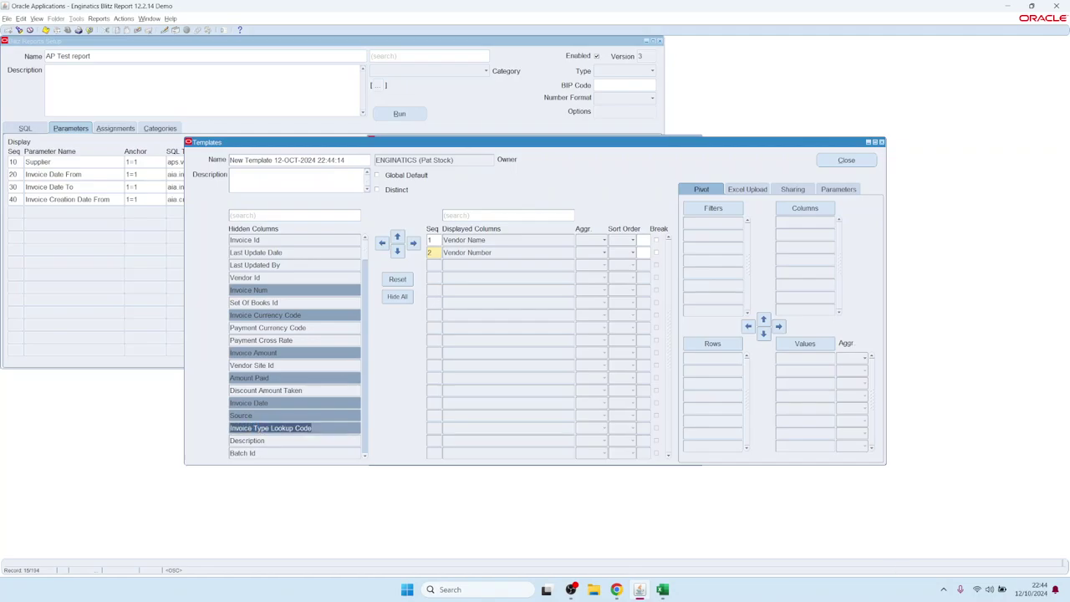
click(413, 242)
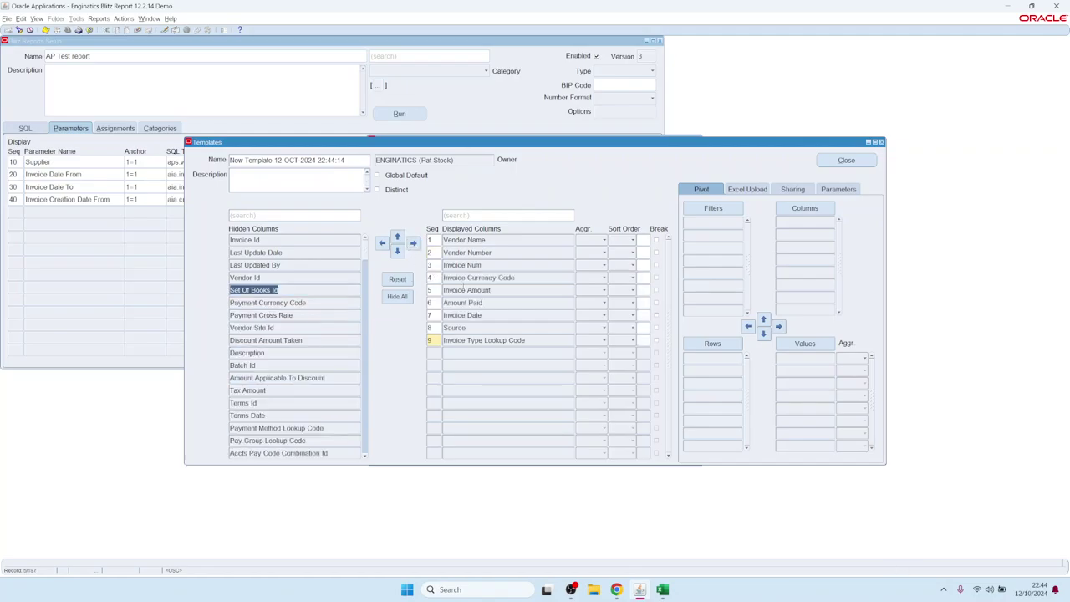
Move Invoice Currency Code, Invoice Amount and Amount Paid below Invoice Type Lookup Code in the displayed columns
click(464, 278)
shift+click(462, 303)
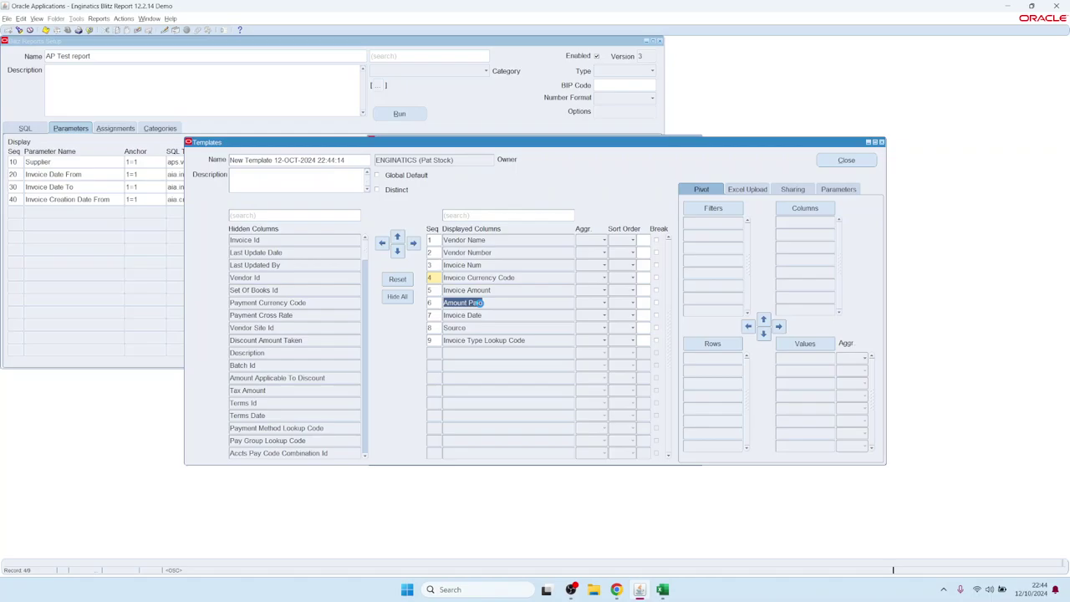
click(397, 237)
click(397, 251)
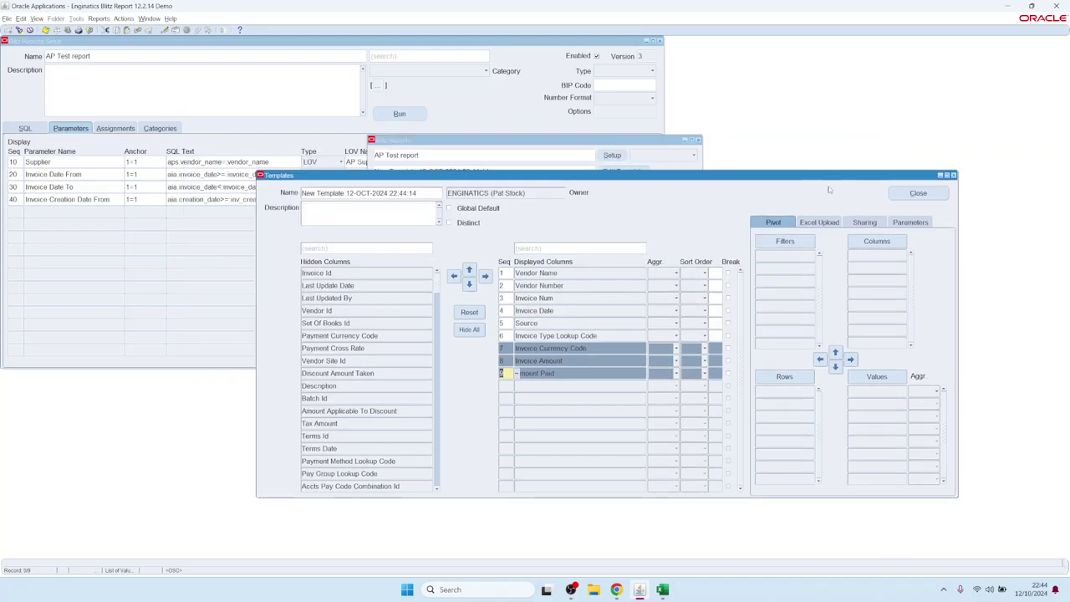
Close the template setup and run the AP Test report with the new template
click(918, 203)
click(402, 231)
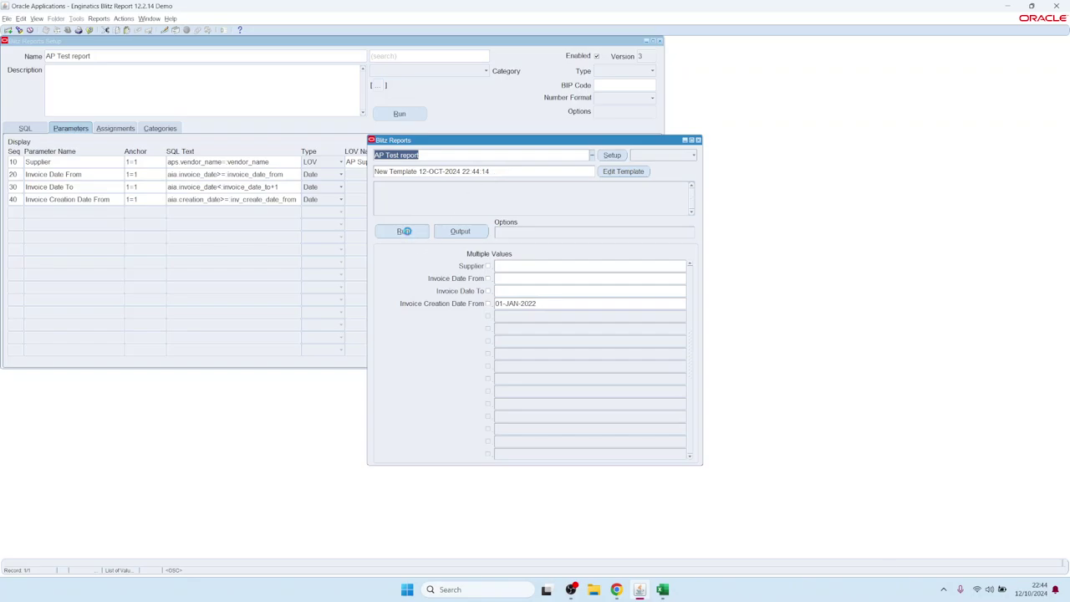
drag(443, 140, 150, 90)
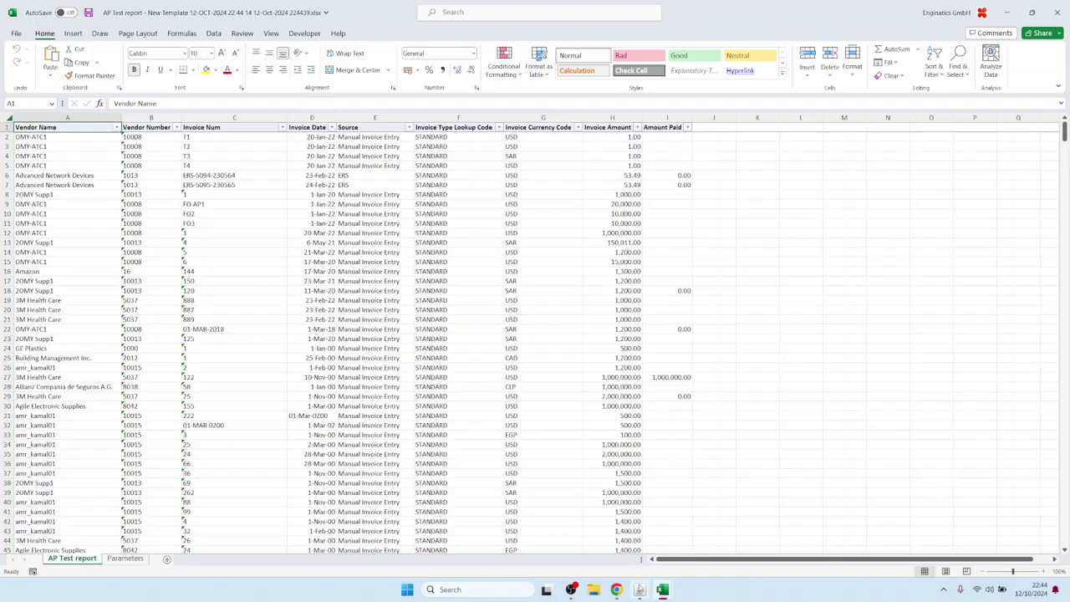
Return to Oracle Applications, clear the Invoice Creation Date From value and run the report again without date restrictions
click(640, 590)
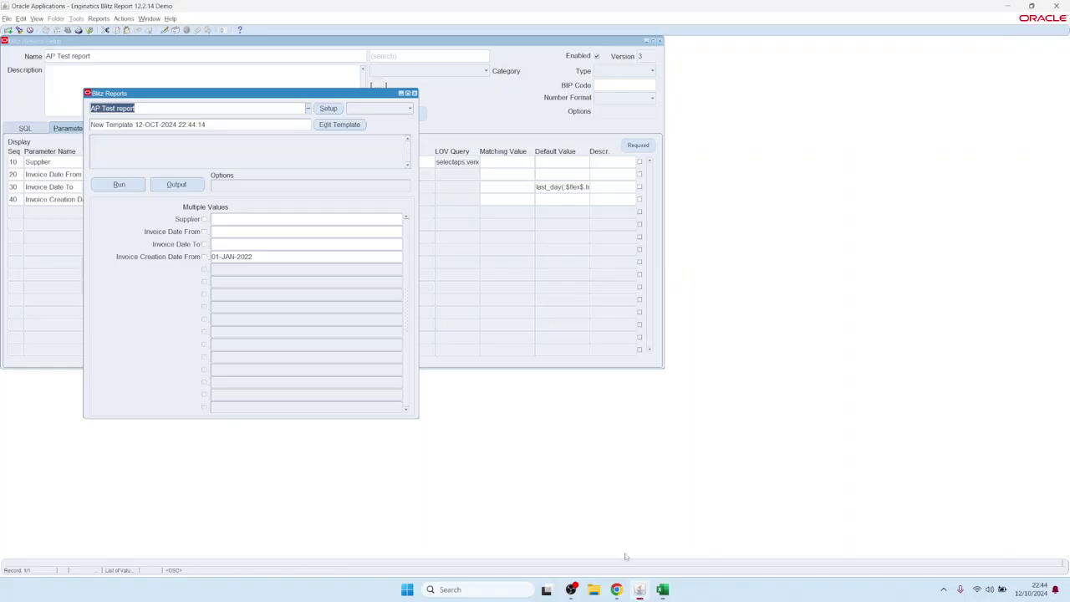
click(262, 256)
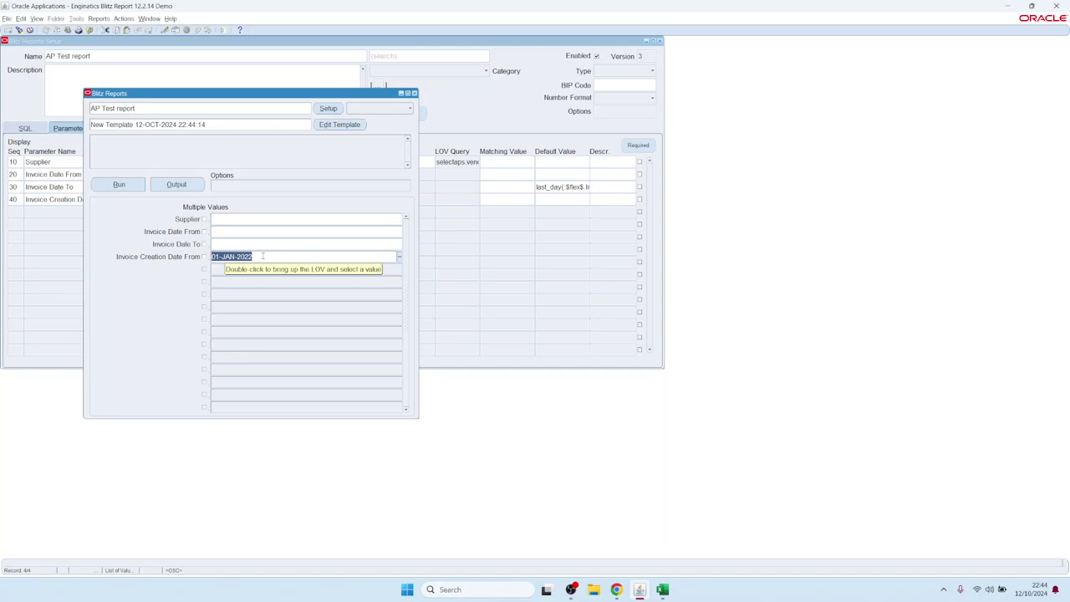
key(Delete)
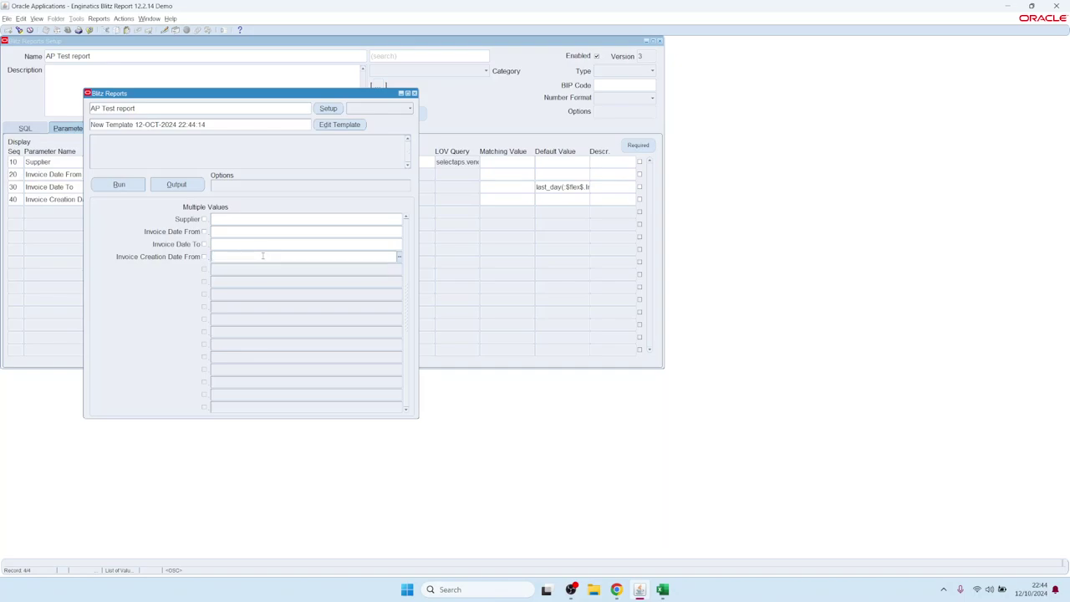
click(120, 187)
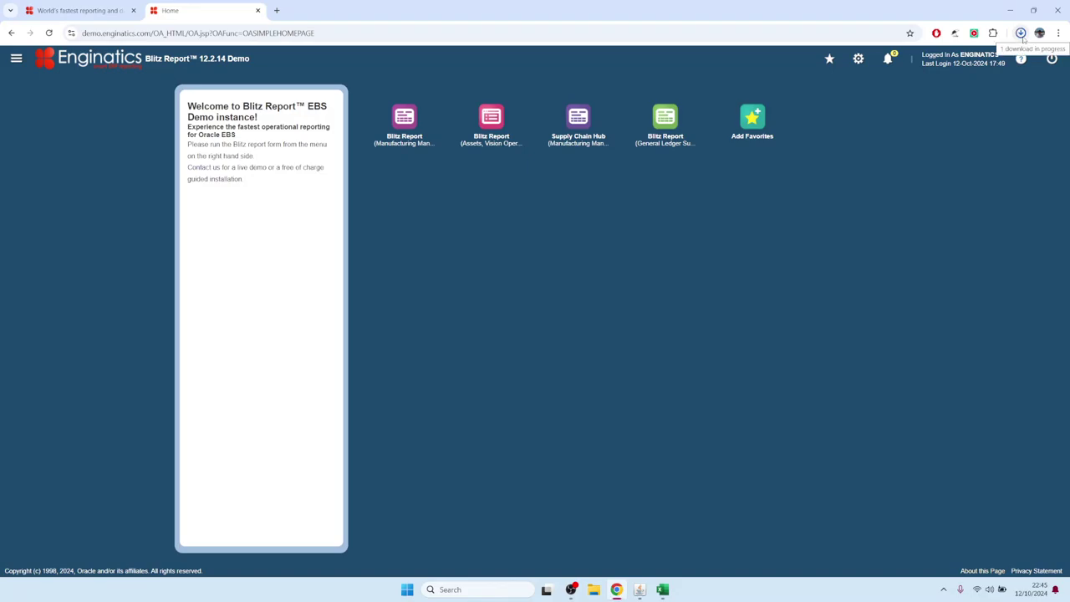
Check the report download in Chrome and examine the Excel output down to its last invoice rows
click(1021, 38)
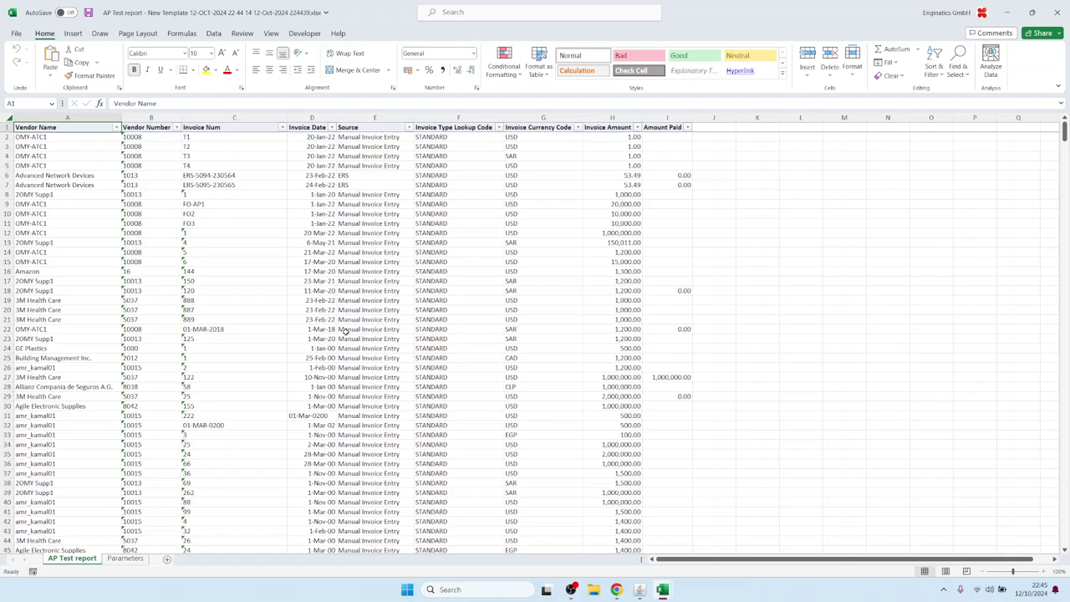
click(184, 282)
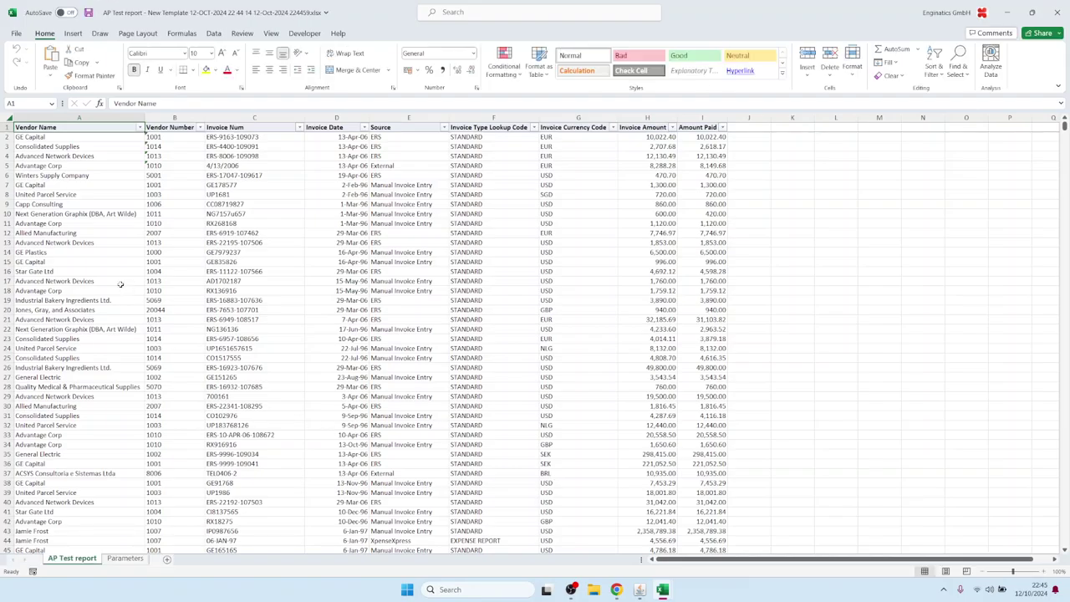
click(104, 261)
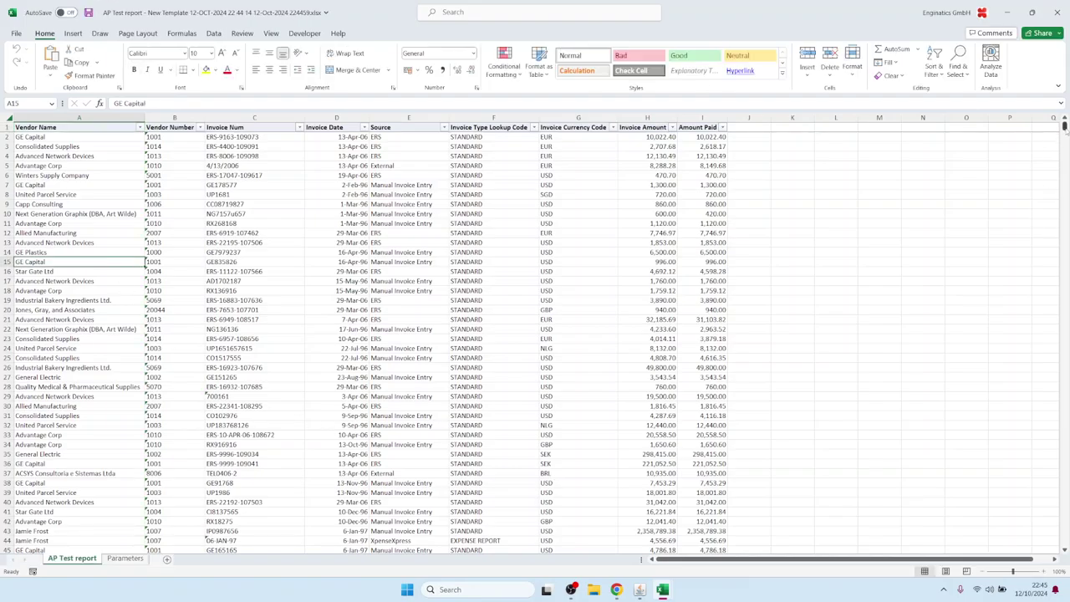
drag(1068, 171, 1065, 543)
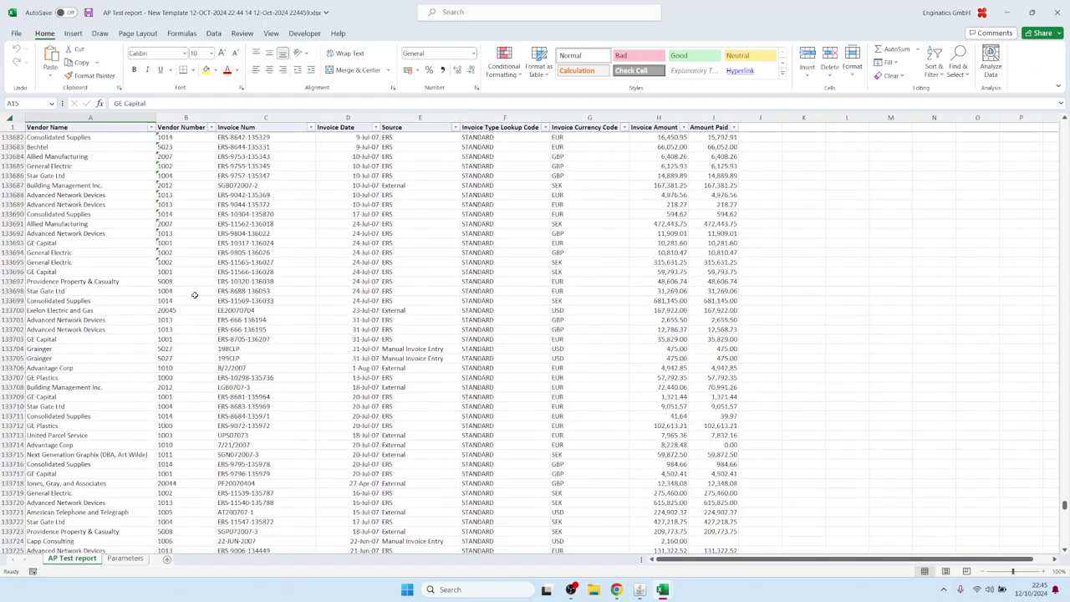
click(119, 309)
key(ctrl+Down)
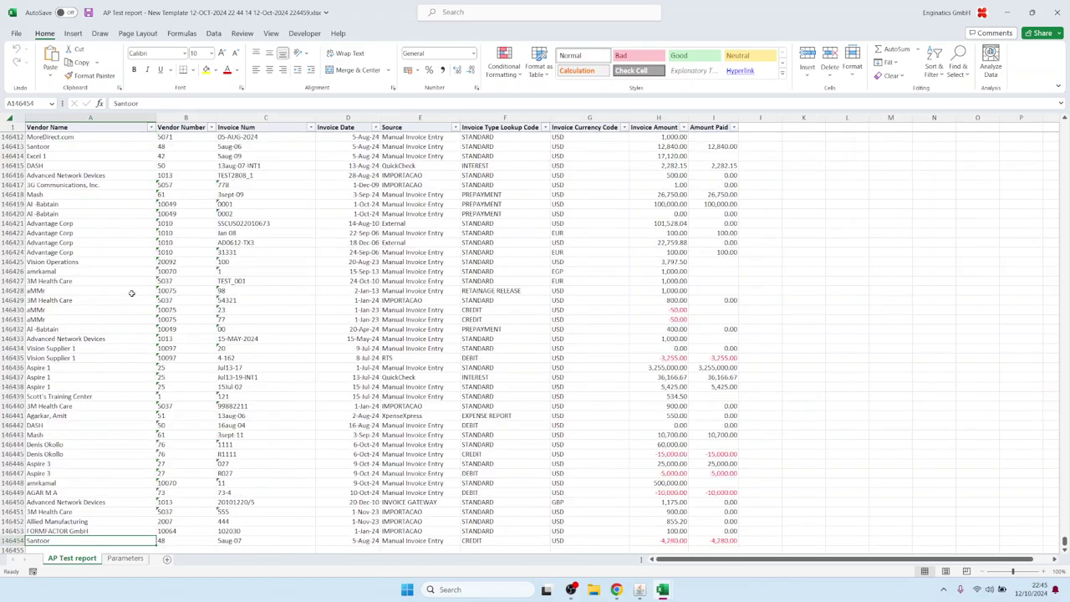
click(132, 339)
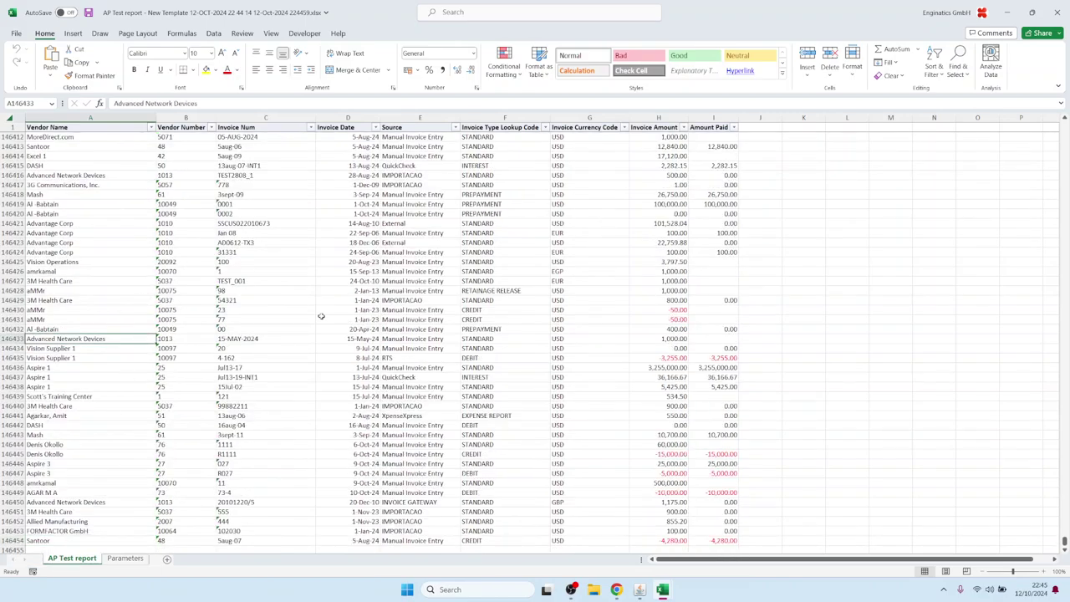
click(322, 319)
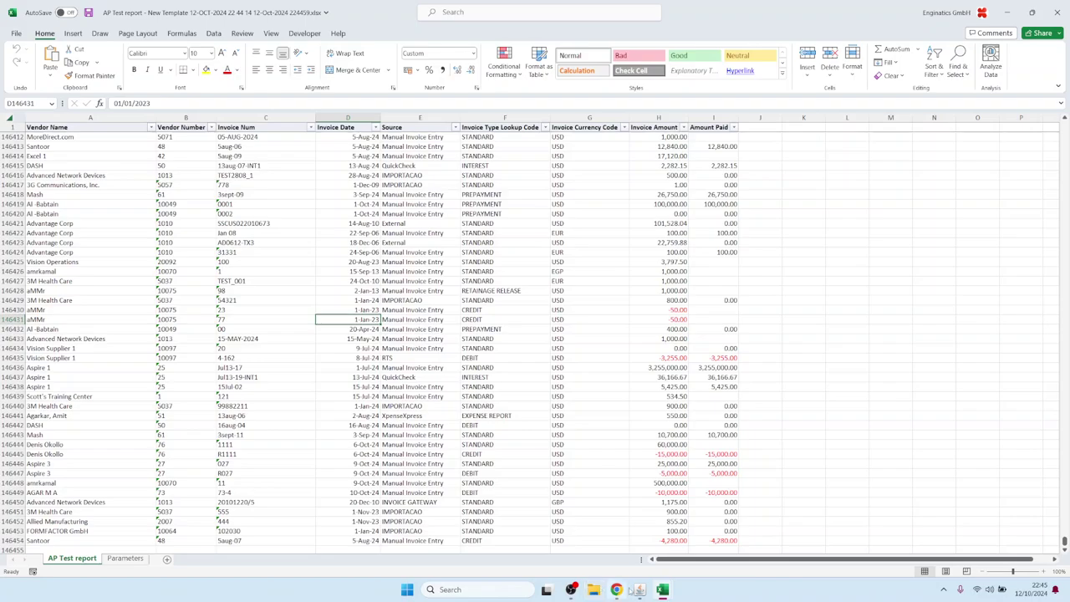
Return to Oracle Applications and open the setup of the AP Test report
mouse_move(639, 590)
click(622, 527)
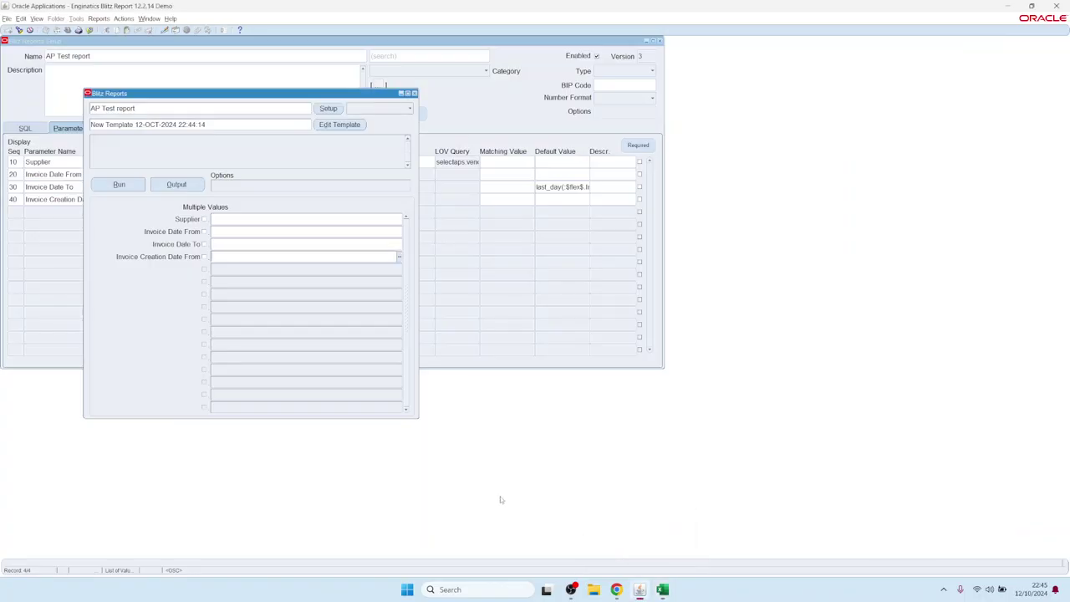
click(306, 232)
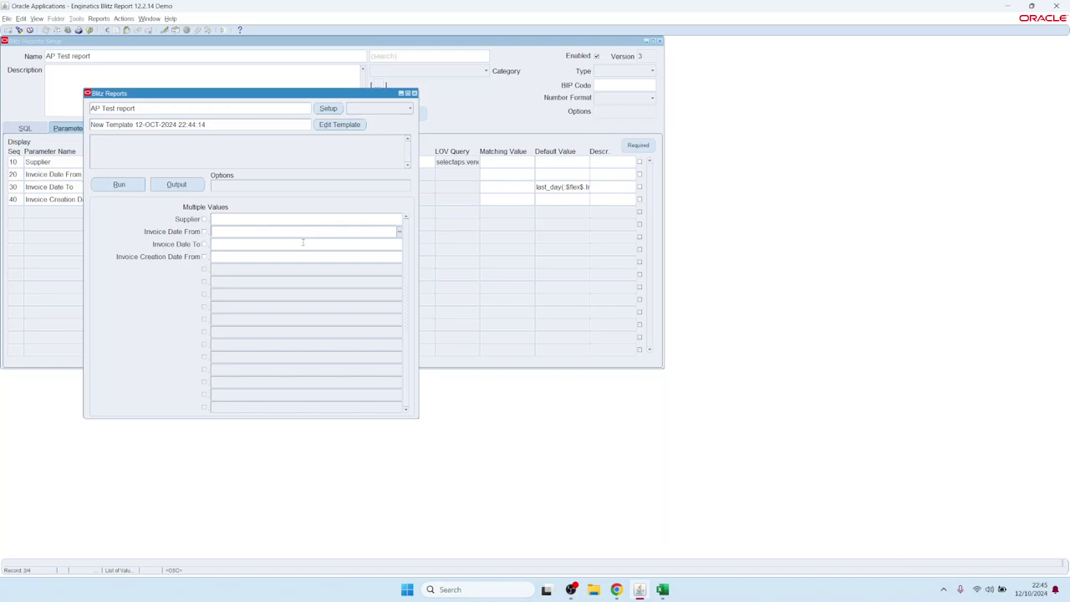
click(329, 110)
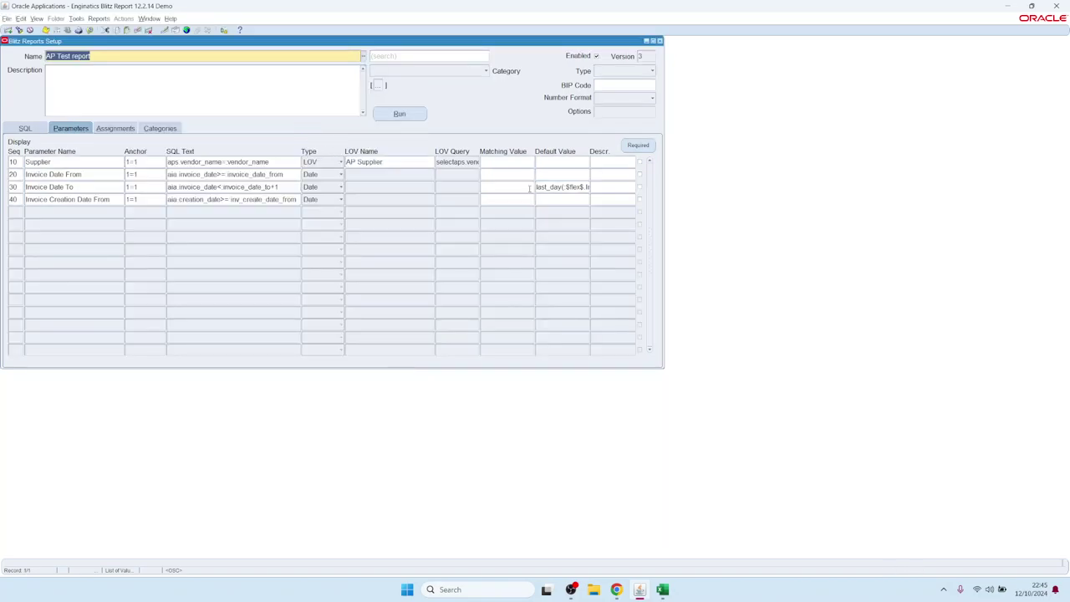
Mark the Invoice Date From and Invoice Date To parameters as required and check them in the run form
click(640, 175)
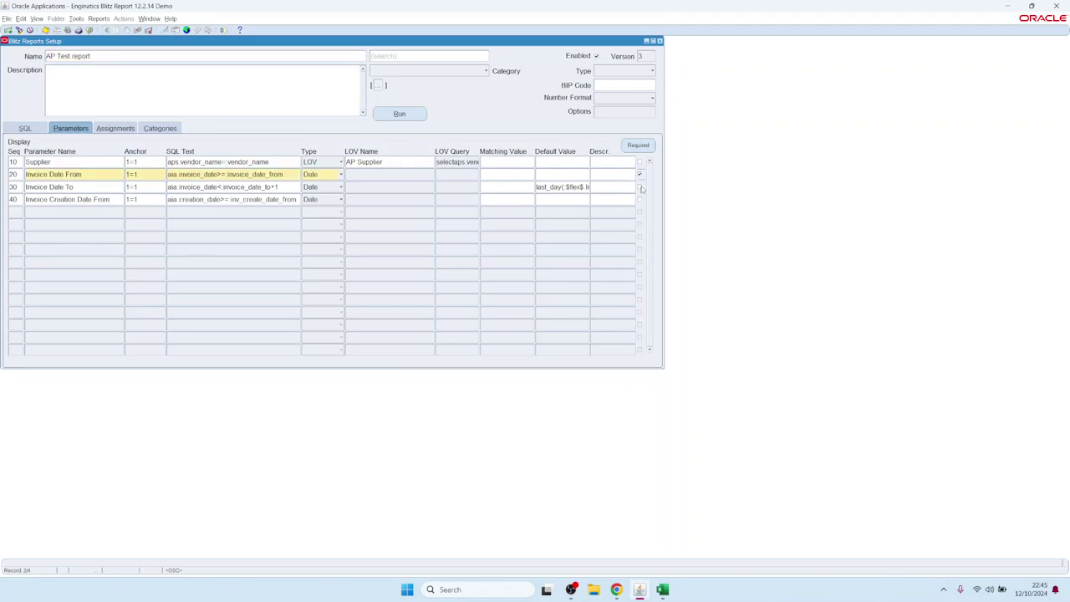
click(640, 187)
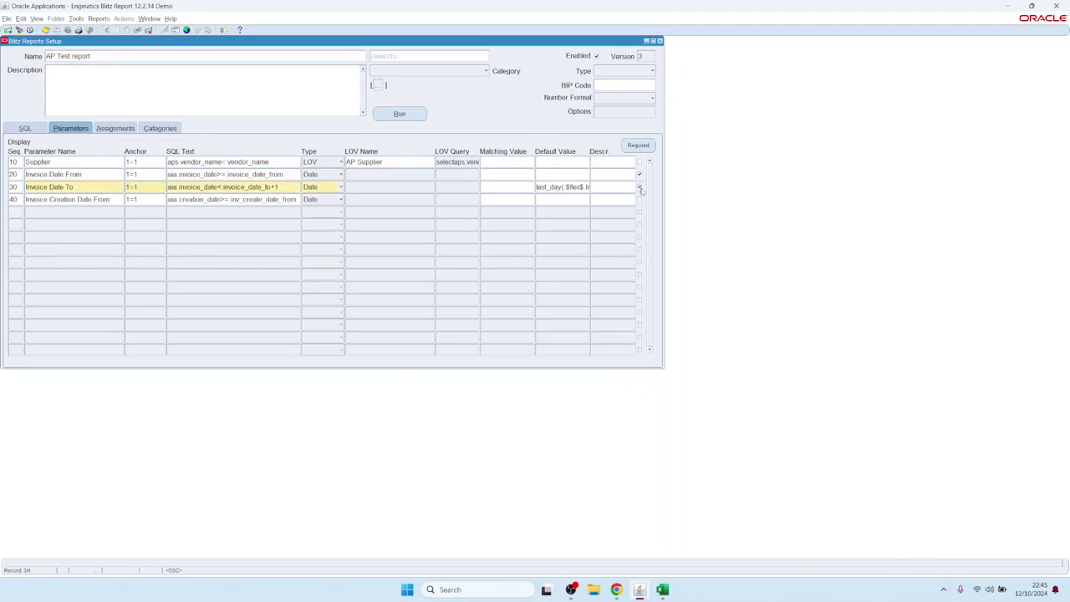
click(407, 115)
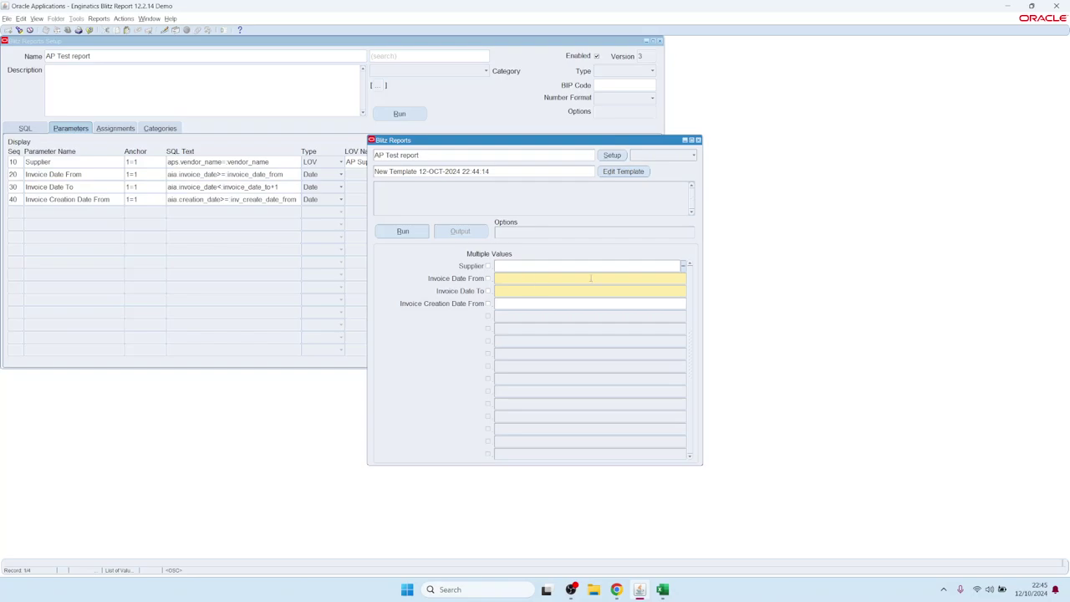
click(637, 276)
Reopen the report setup and remove the required flag from Invoice Date From and Invoice Date To
click(611, 156)
click(641, 176)
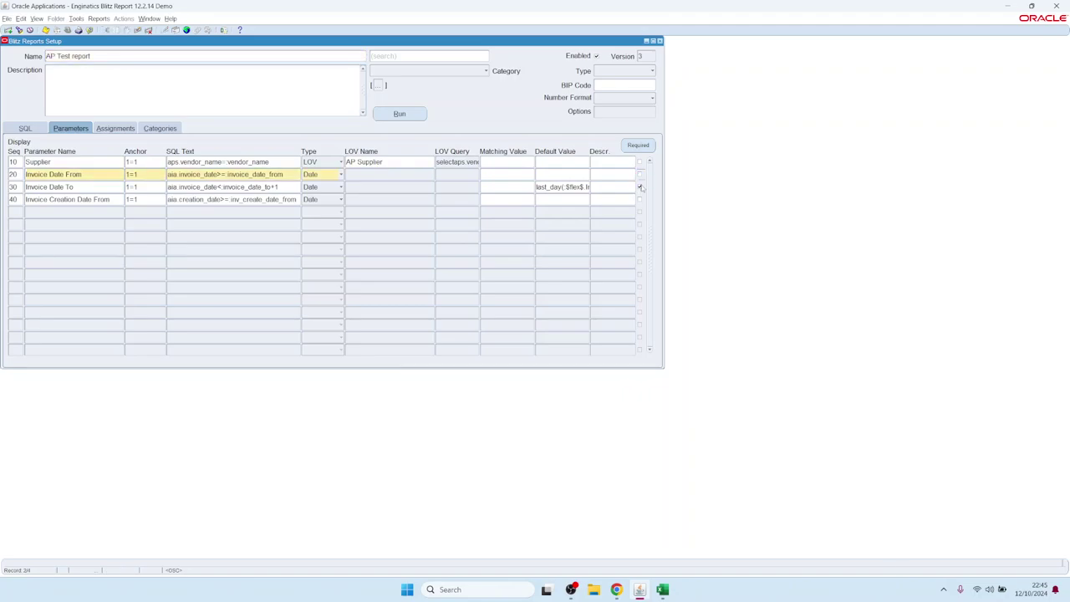
click(641, 186)
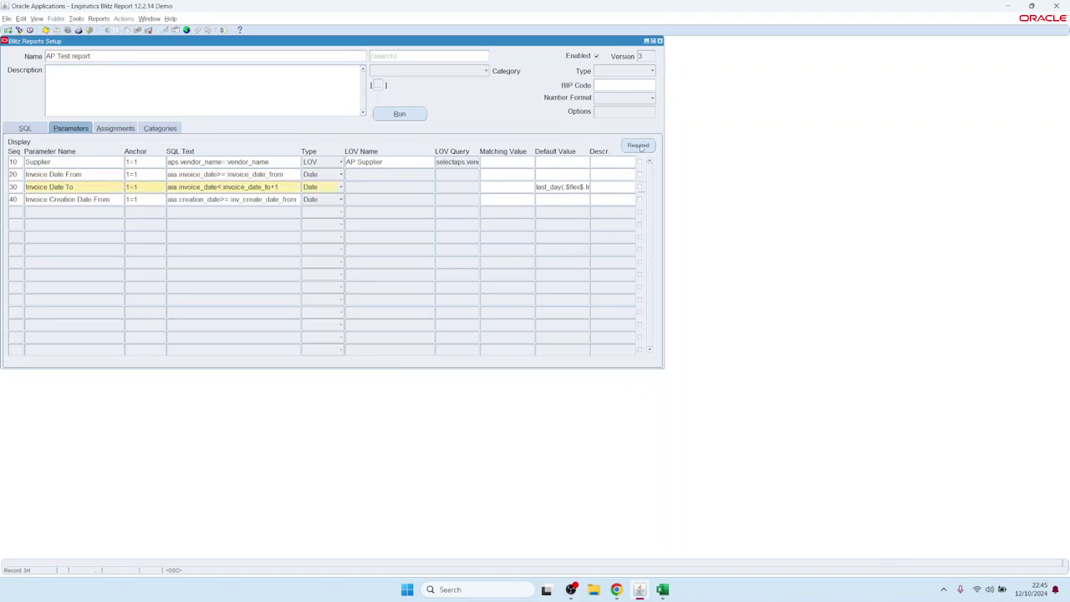
Apply the default 'at least one parameter' rule as advanced required parameters and test it by running the report without values
click(638, 145)
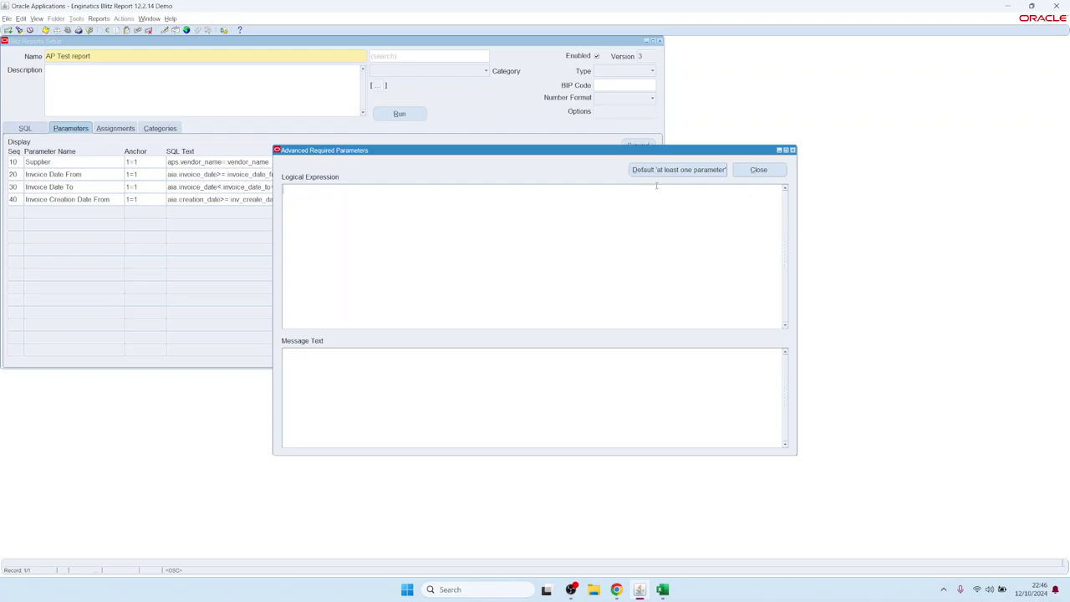
click(683, 170)
click(758, 169)
click(400, 113)
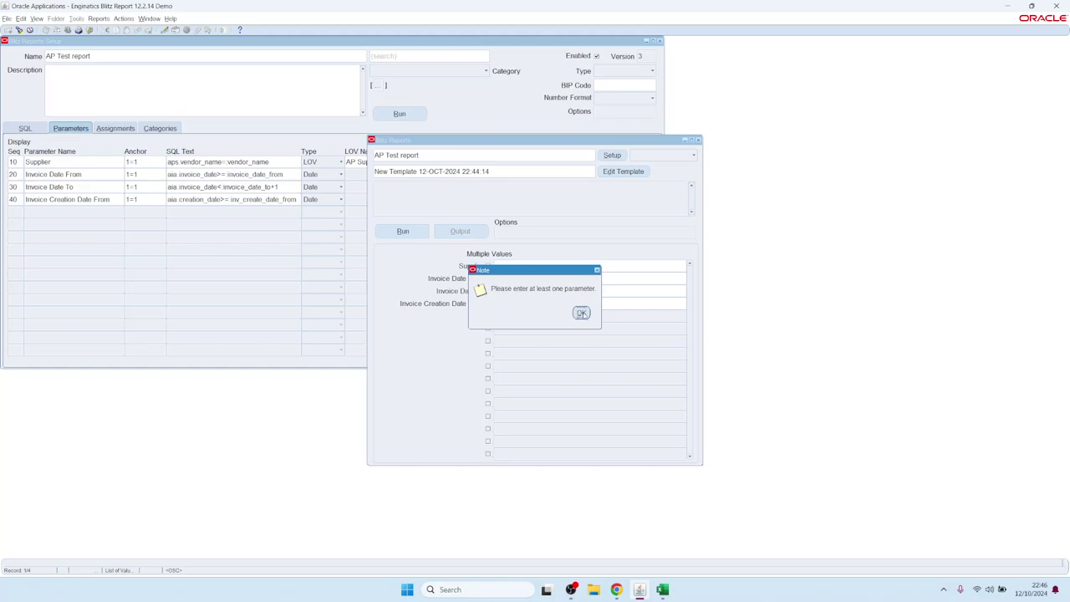
click(581, 313)
Reopen the advanced required parameters and delete the Invoice_Creation_Date_From condition from the logical expression
click(613, 155)
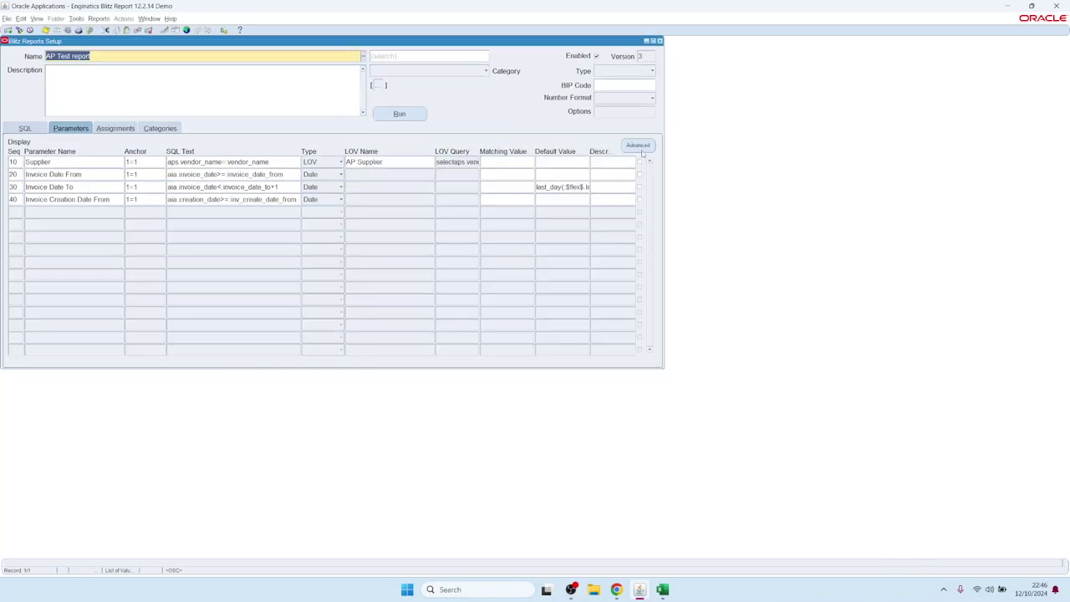
click(639, 145)
click(320, 199)
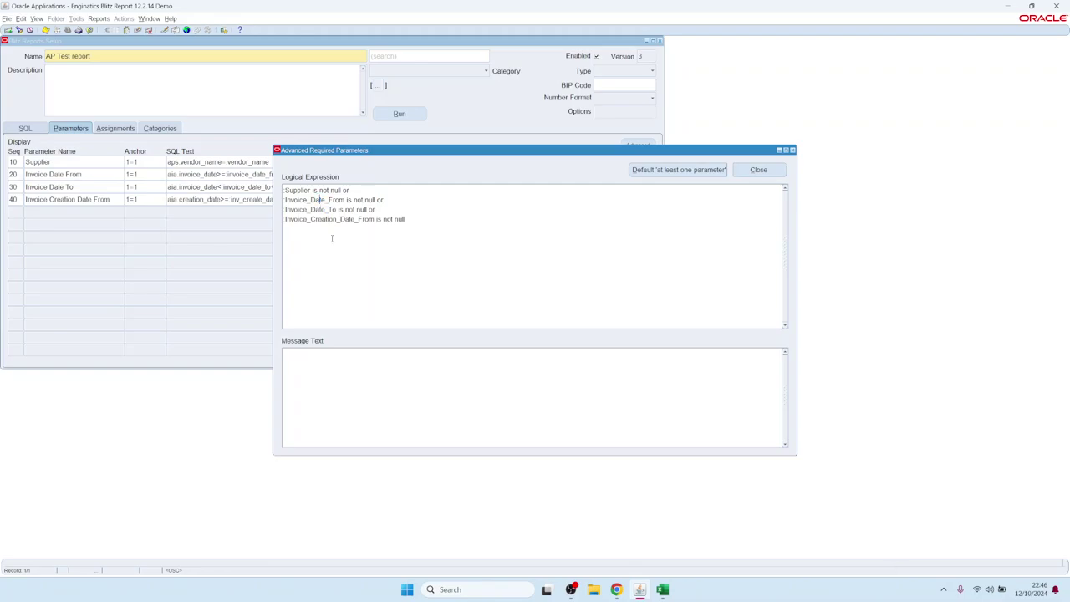
key(Down)
key(shift+ctrl+End)
key(BackSpace)
Move Invoice_Date_To in front of Invoice_Date_From in the logical expression so that the dates form a subtraction
key(shift+Home)
key(ctrl+c)
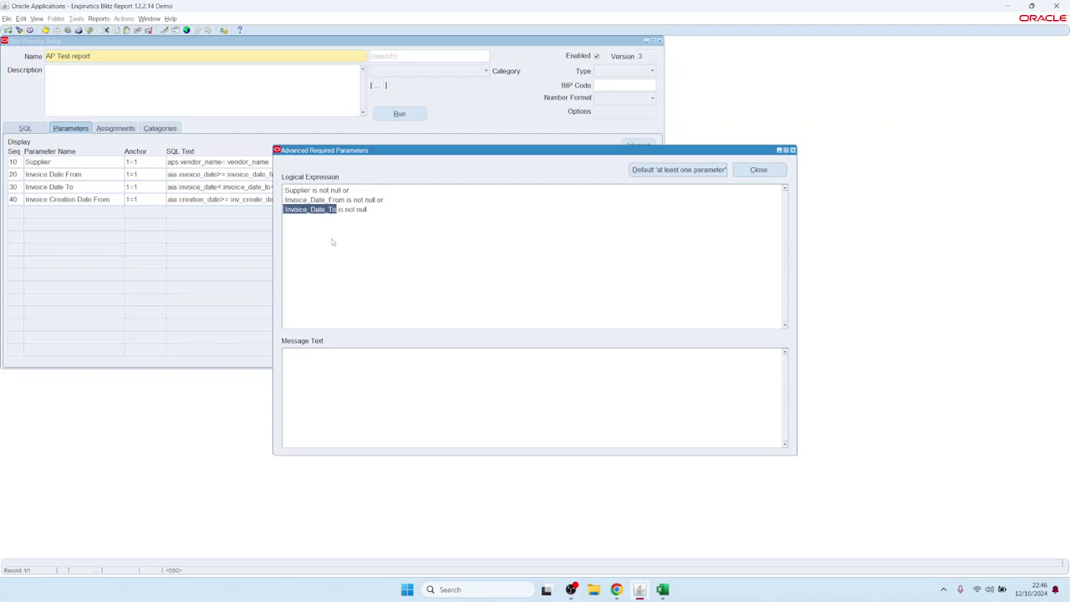
key(BackSpace)
key(ctrl+v)
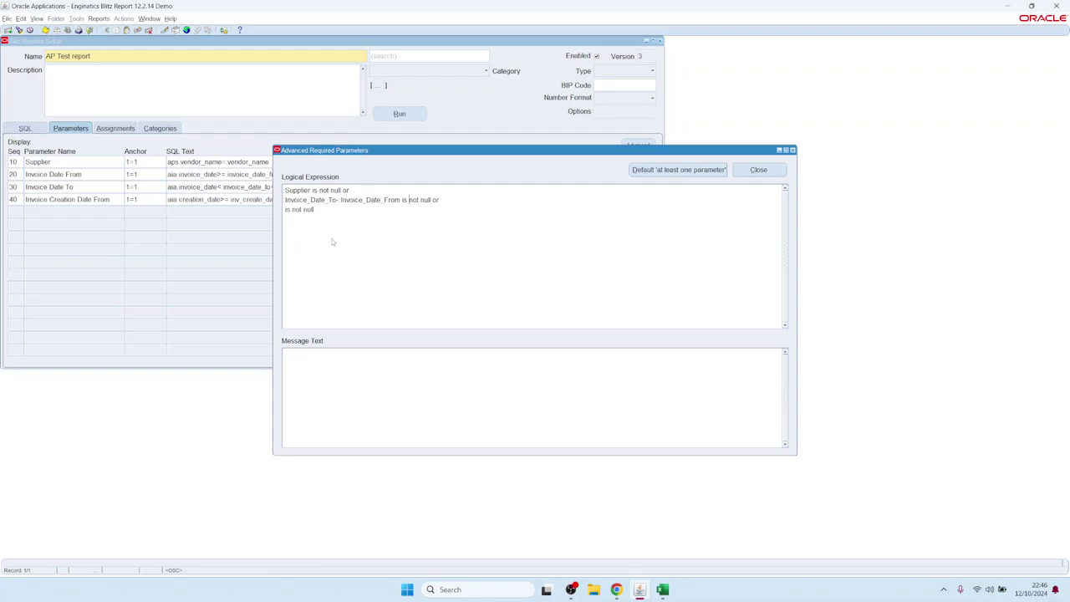
Replace the remaining null checks after Invoice_Date_From with <=365, keeping the Supplier condition in the logical expression
key(shift+Left)
key(shift+Left)
key(shift+Left)
key(shift+Left)
key(shift+Left)
key(shift+Left)
key(shift+Left)
key(shift+Left)
key(shift+Left)
key(shift+Left)
key(shift+Left)
key(shift+Left)
key(shift+Left)
key(shift+Left)
key(shift+Left)
key(shift+Left)
key(shift+Left)
key(shift+Left)
key(shift+Left)
key(shift+Left)
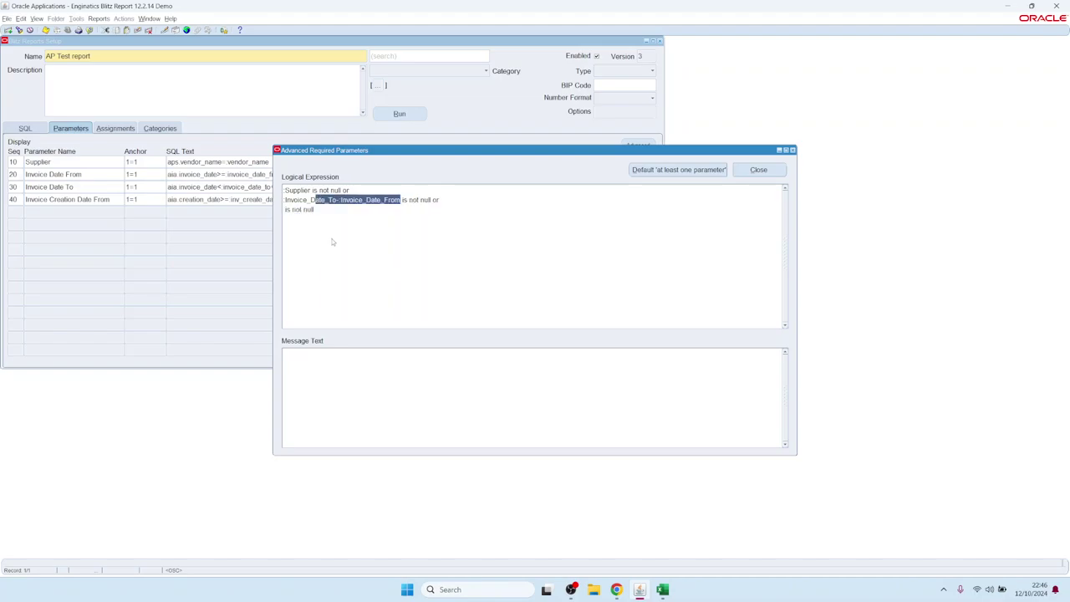
key(Right)
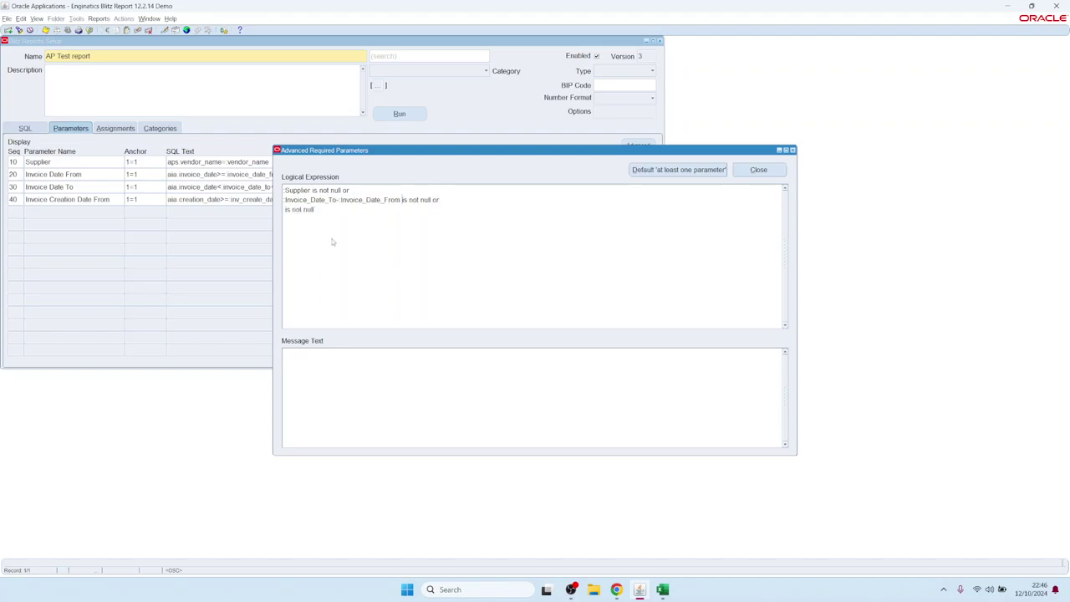
key(shift+Down)
key(Delete)
text(<=365)
click(317, 191)
drag(317, 191, 245, 189)
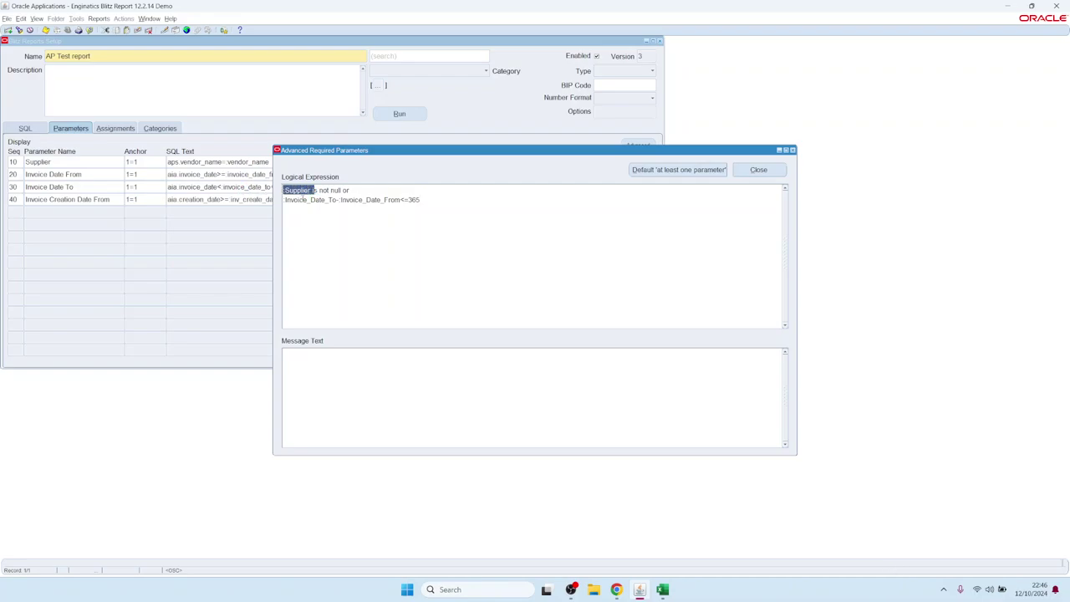
Set the message text to "Please enter a supplier name or date range up to 1 year" and test-run the report without values
click(336, 368)
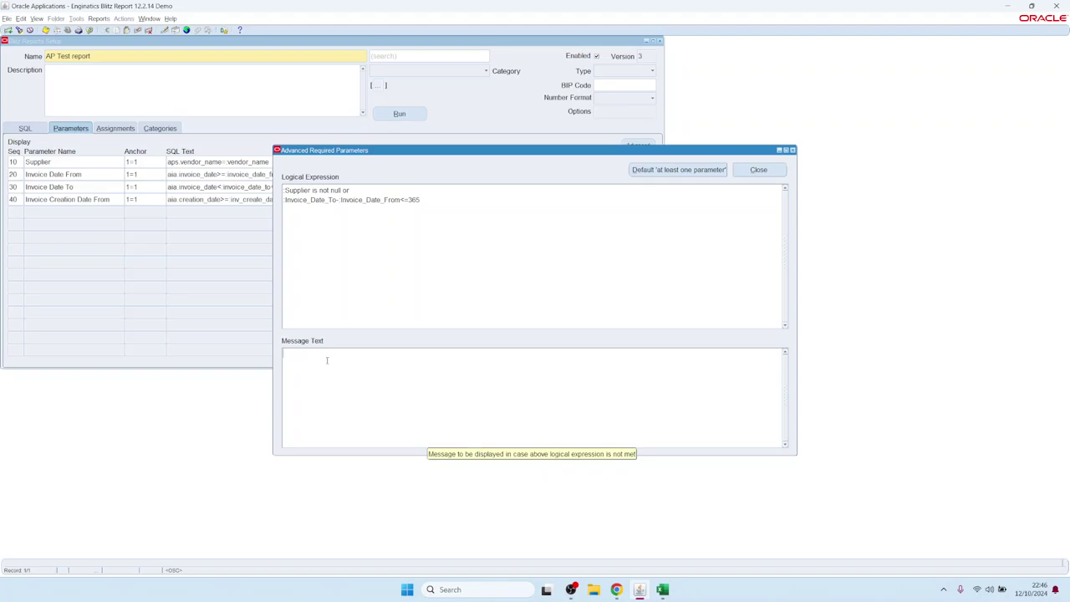
text(Please)
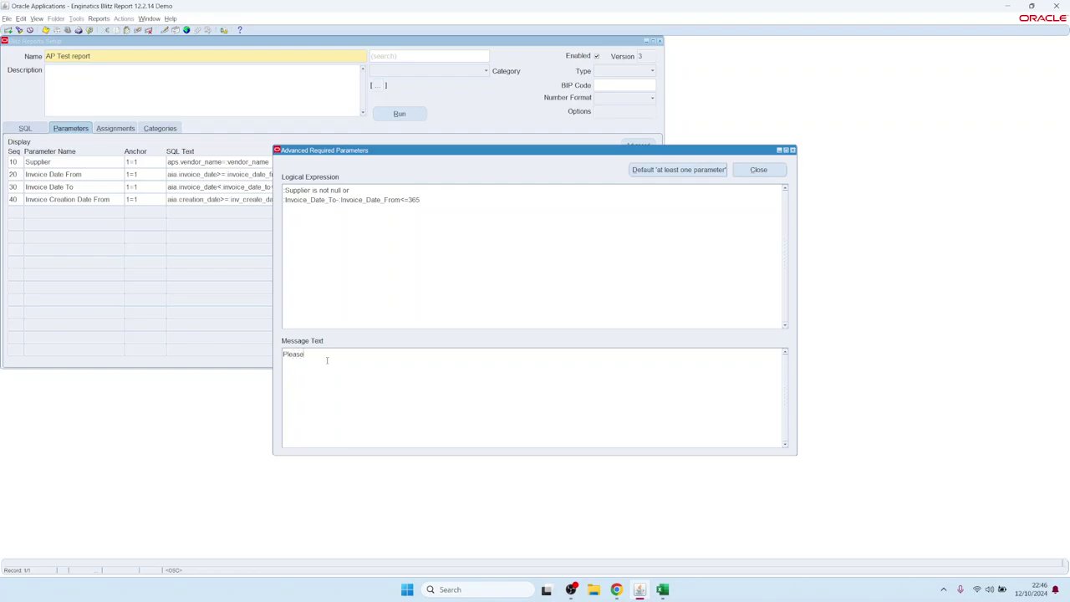
text( enter a supplier name or date range up to 1 year)
key(Tab)
key(Return)
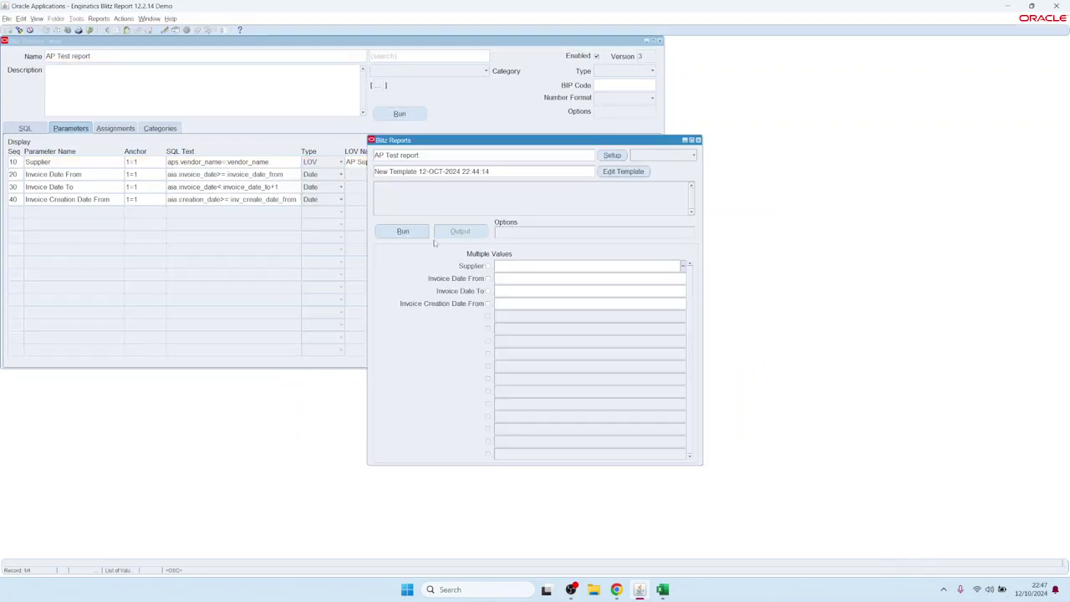
click(413, 234)
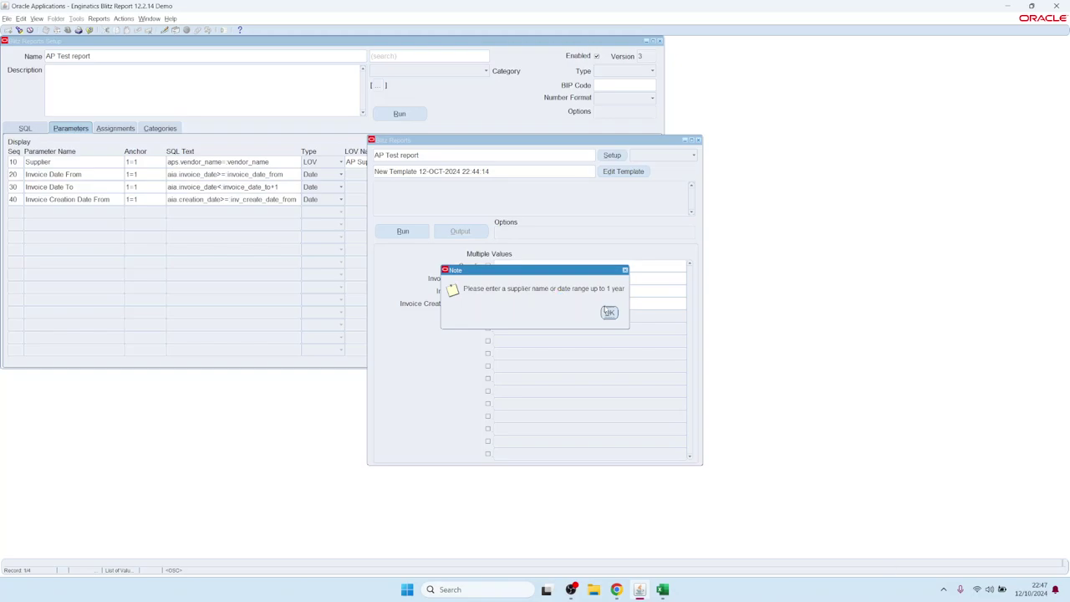
click(610, 312)
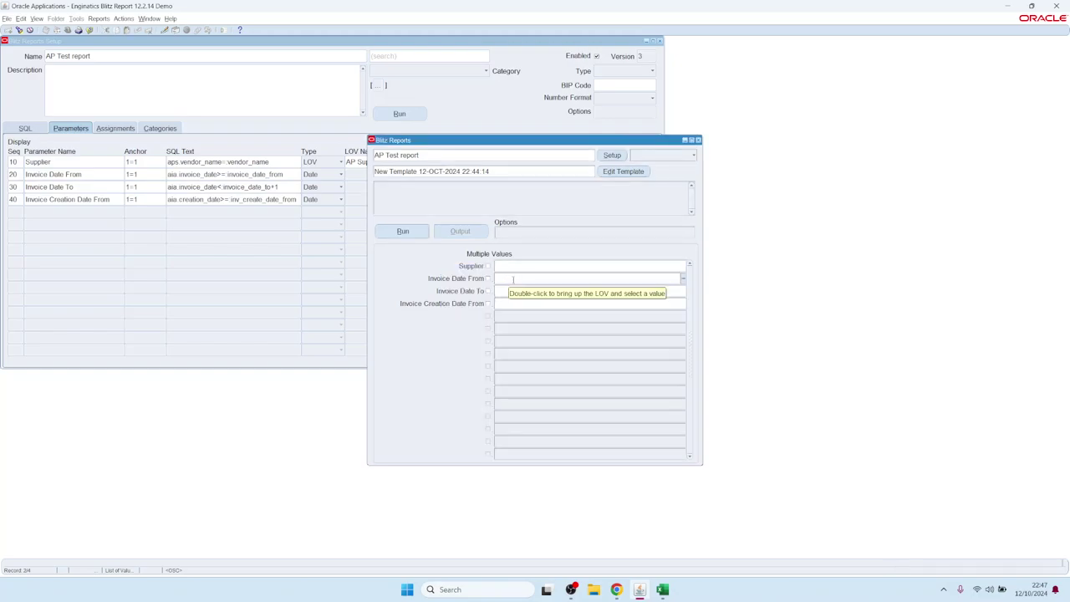
Set Invoice Date From to 1jan05, accept the default Invoice Date To of 31-JAN-2005 and run the report
text(1jan0)
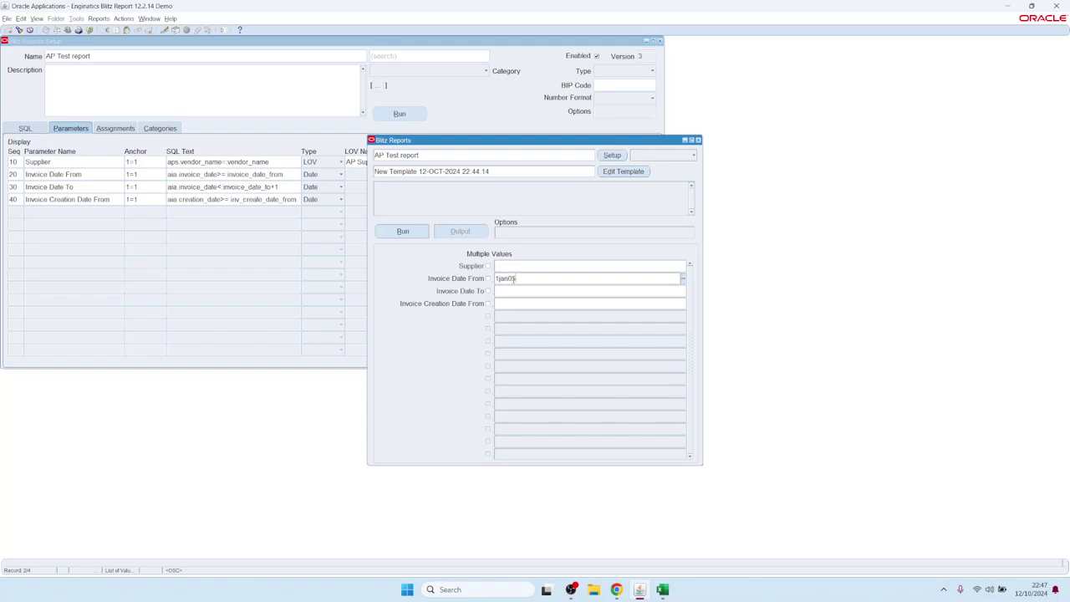
key(Tab)
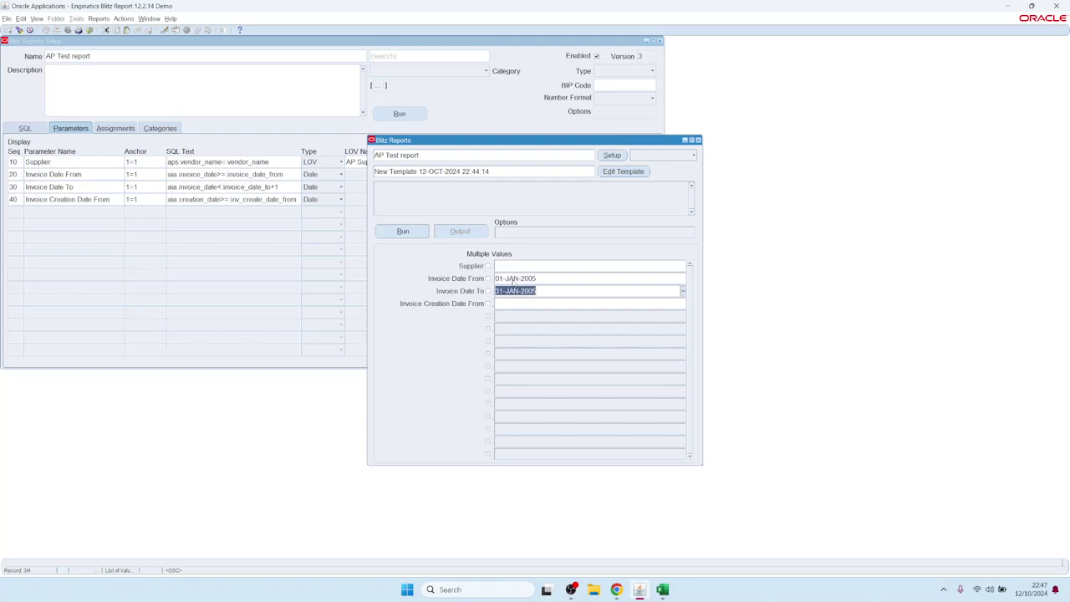
click(513, 286)
key(alt+r)
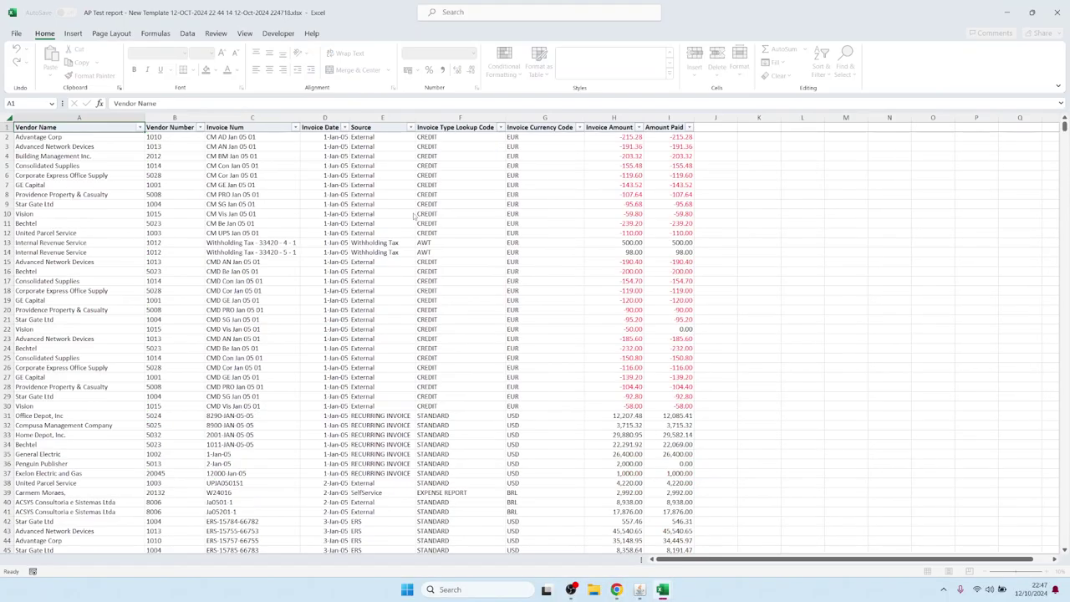
Examine the invoice dates and amounts in the Excel output for January 2005
click(373, 207)
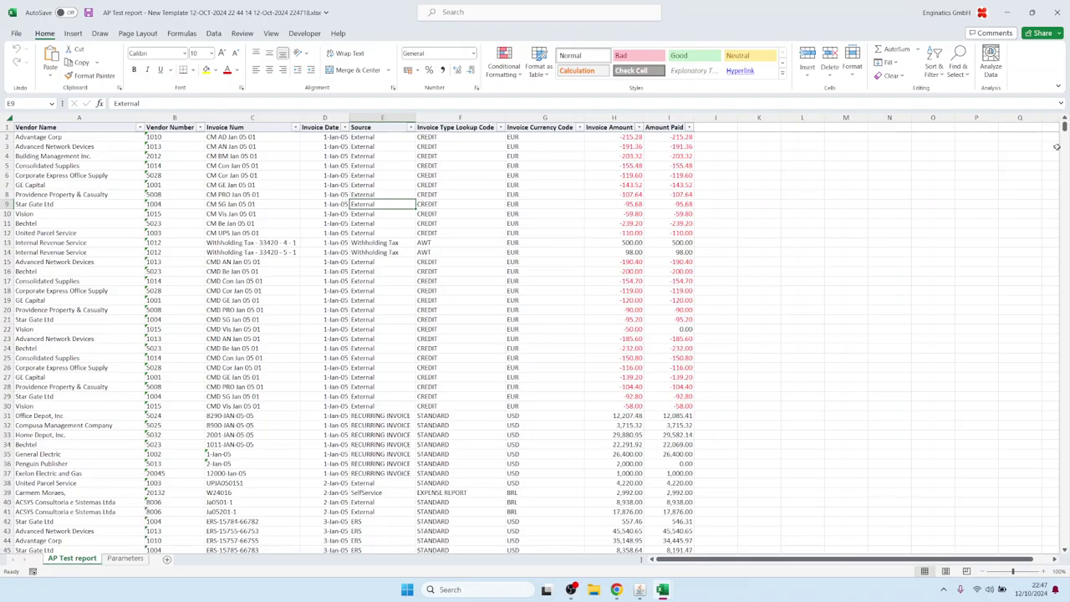
mouse_move(1063, 132)
mouse_down()
mouse_move(1058, 305)
mouse_move(1063, 127)
mouse_up()
click(606, 271)
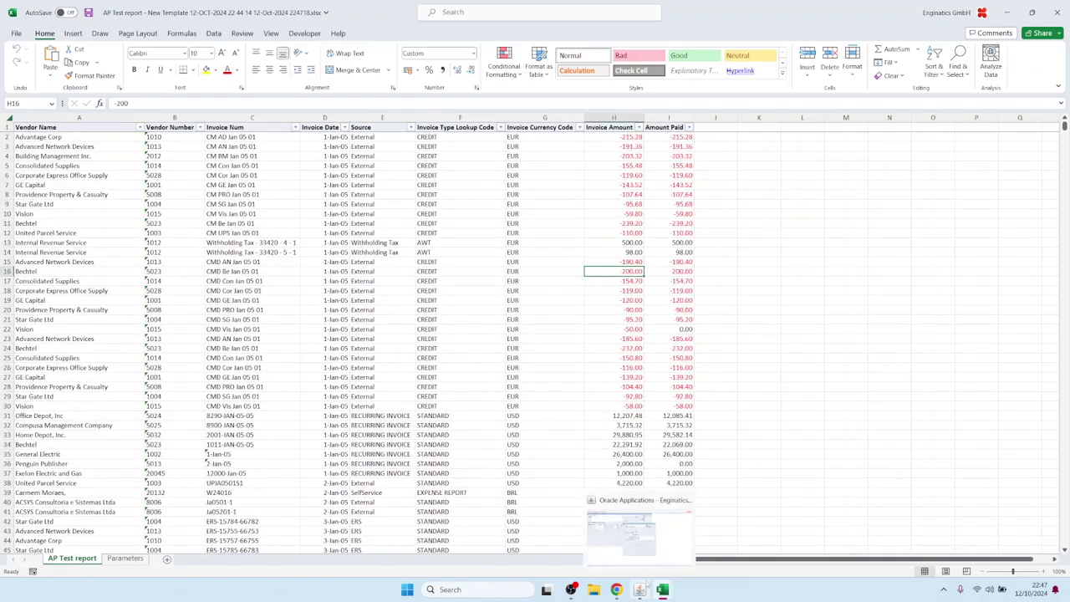
Return to Oracle Applications and review the SQL text in the AP Test report setup
click(642, 587)
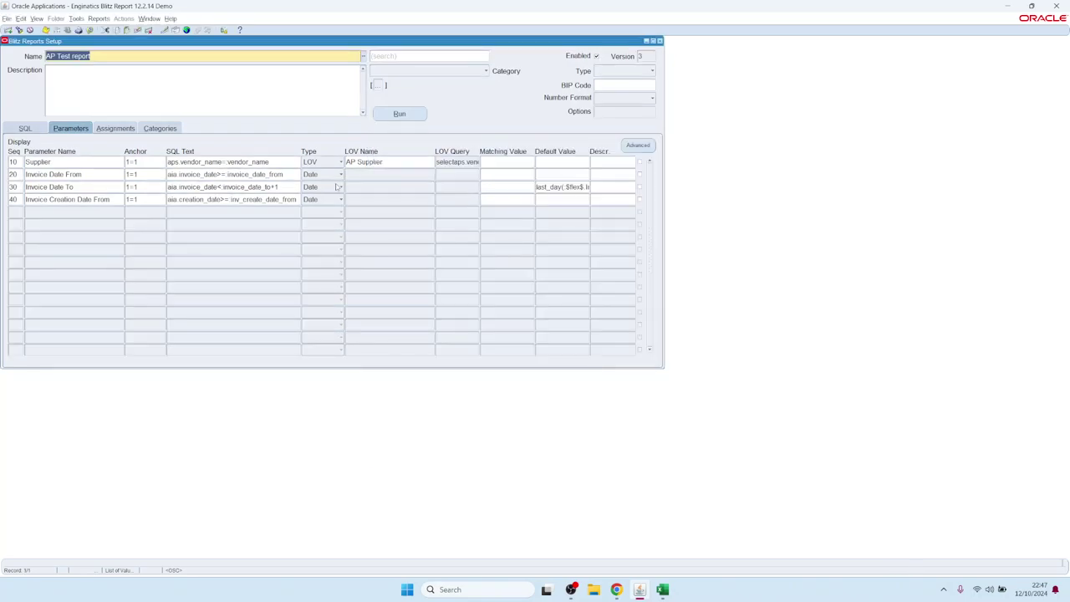
click(34, 128)
click(90, 199)
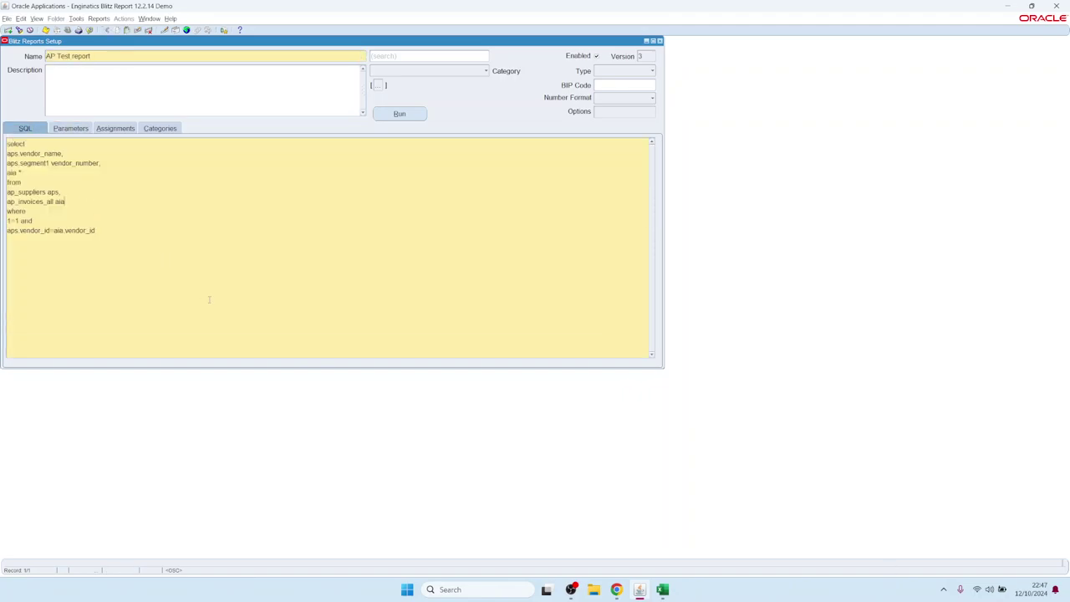
click(140, 208)
Open the report's version history and view the full SQL text of version 2
click(641, 56)
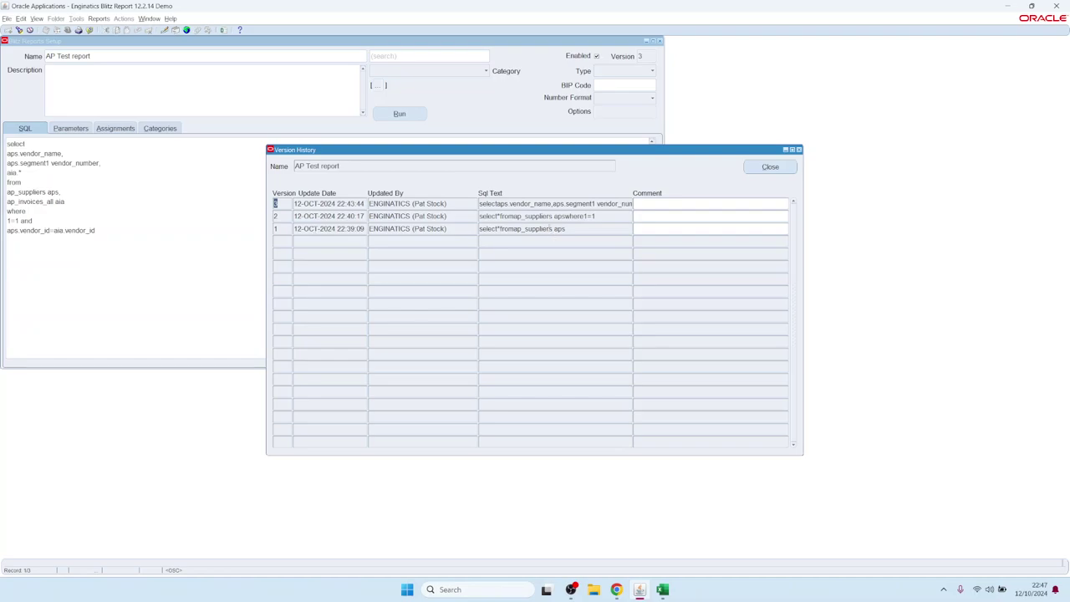
drag(550, 228, 449, 229)
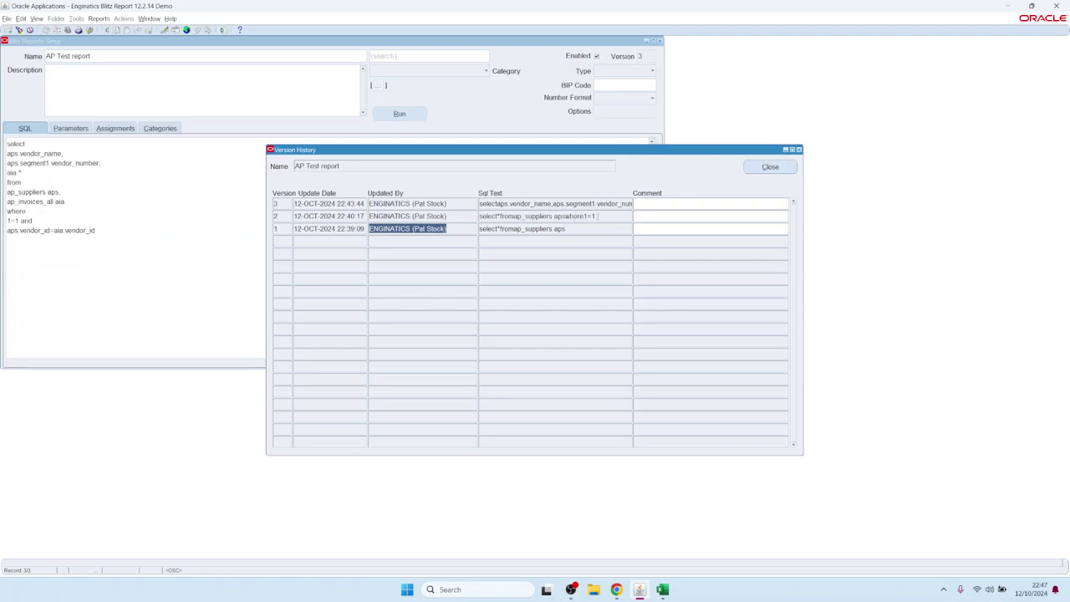
click(548, 219)
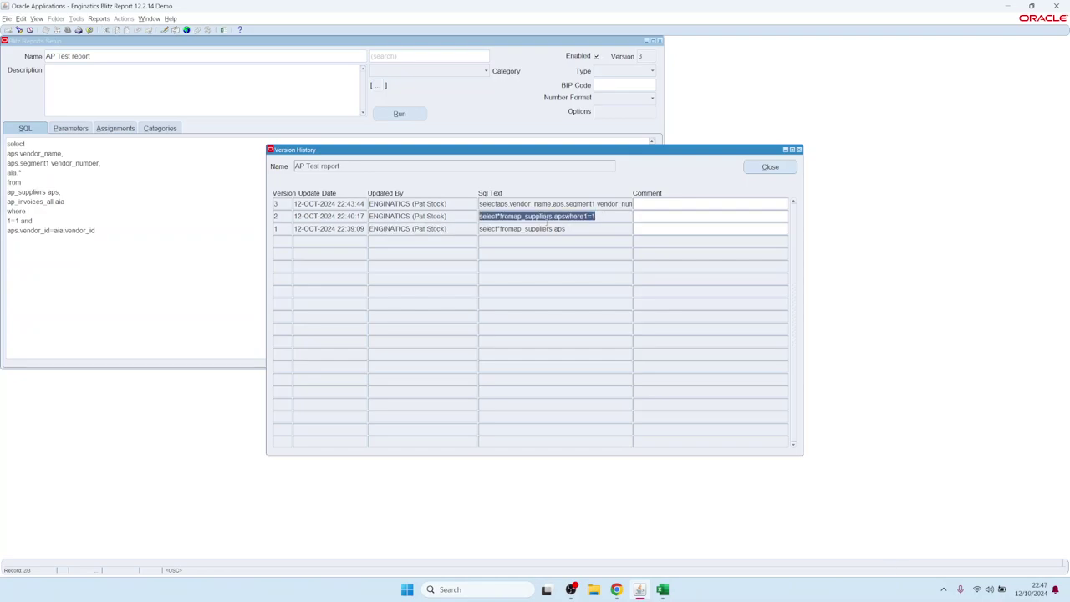
double_click(562, 214)
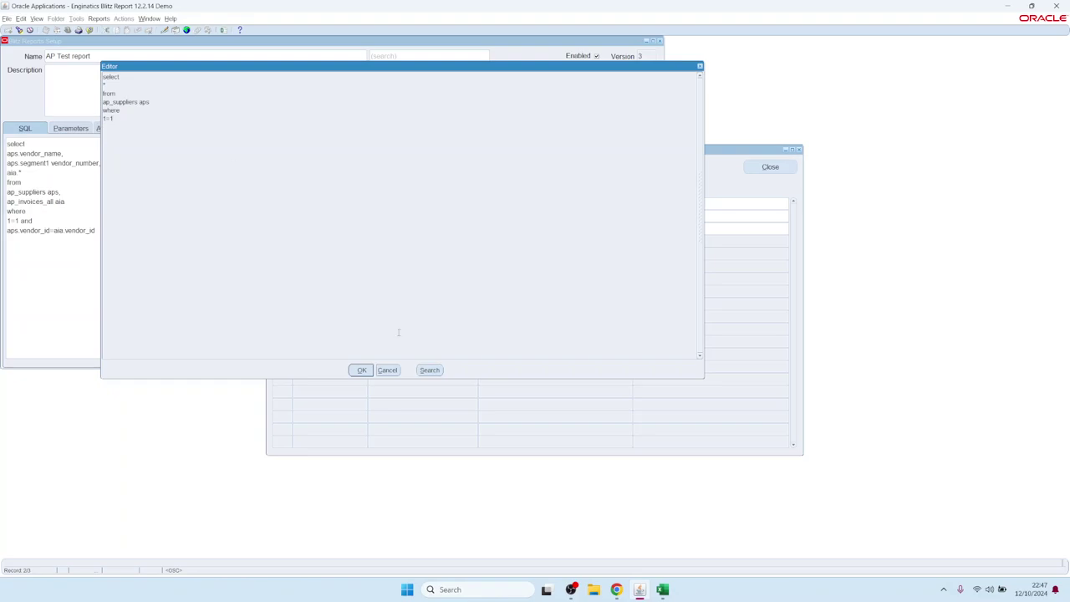
click(393, 369)
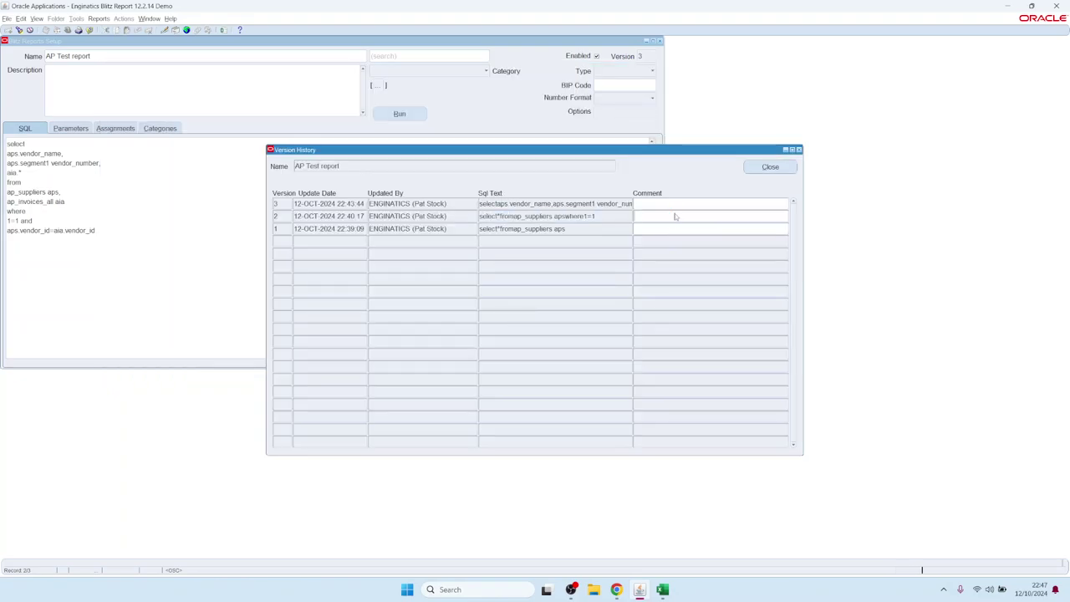
Enter the comment "Added 1=1 anchor" for version 2 in the AP Test report's version history
double_click(674, 217)
text(Added a)
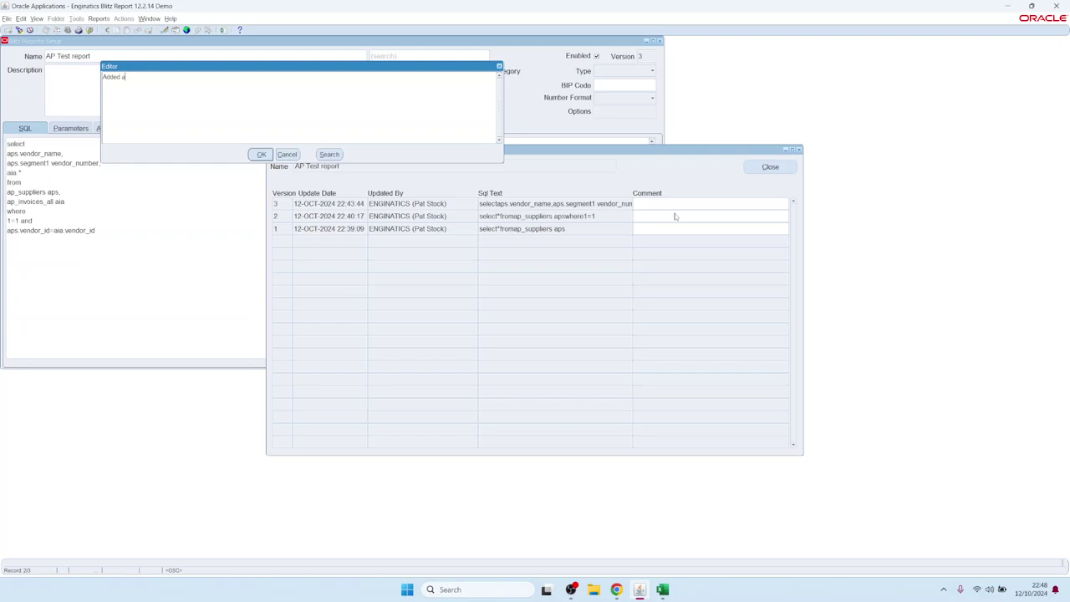
text(nchor)
click(262, 155)
text(1=1)
click(262, 155)
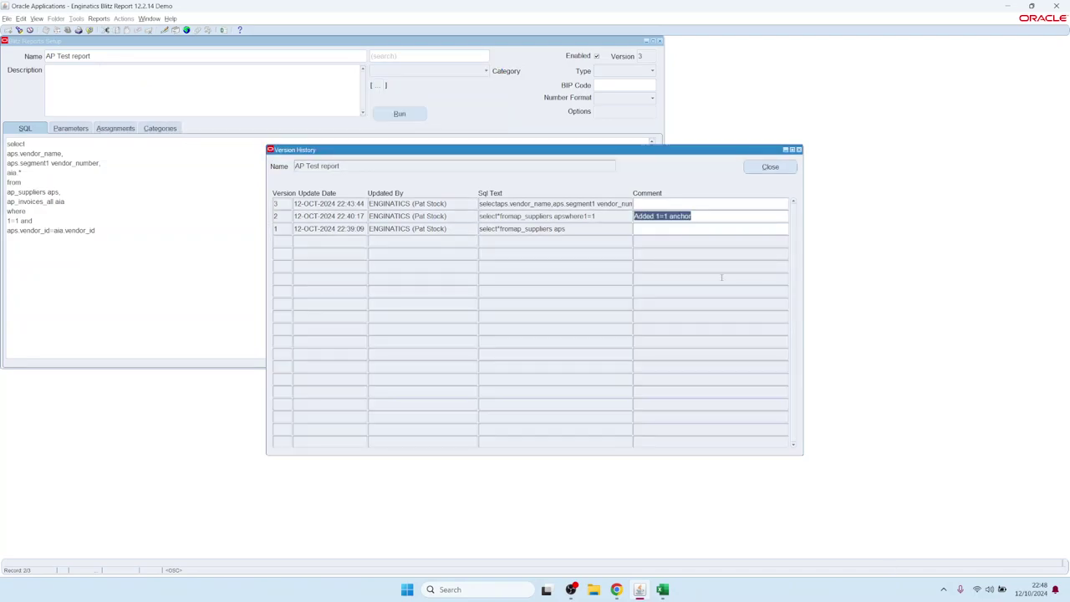
Review version 3's full SQL text, comment that version with "Added invoice data", and save and close the version history
double_click(553, 204)
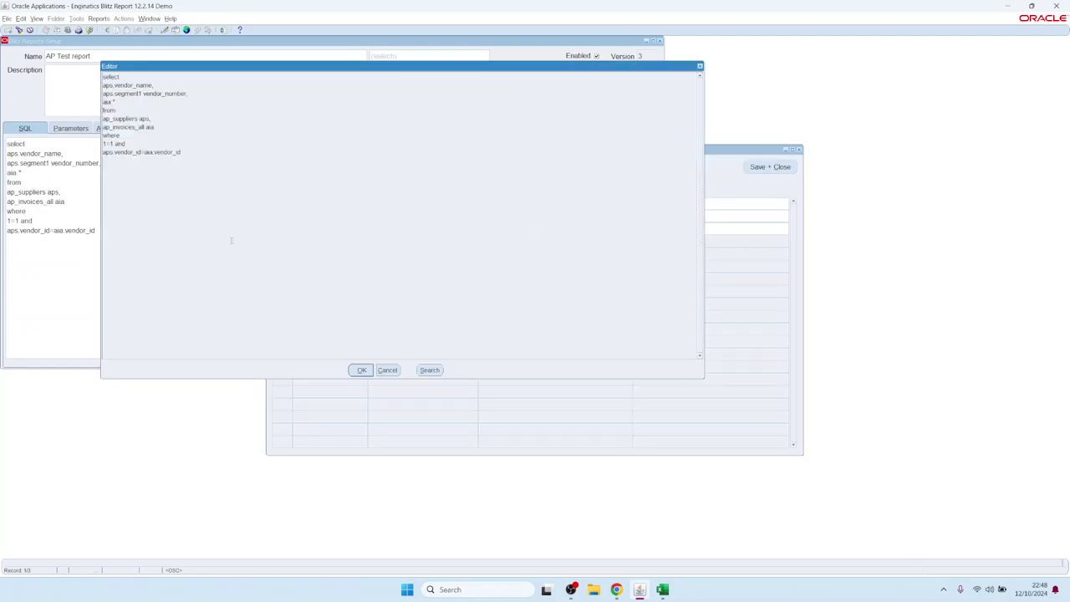
click(361, 369)
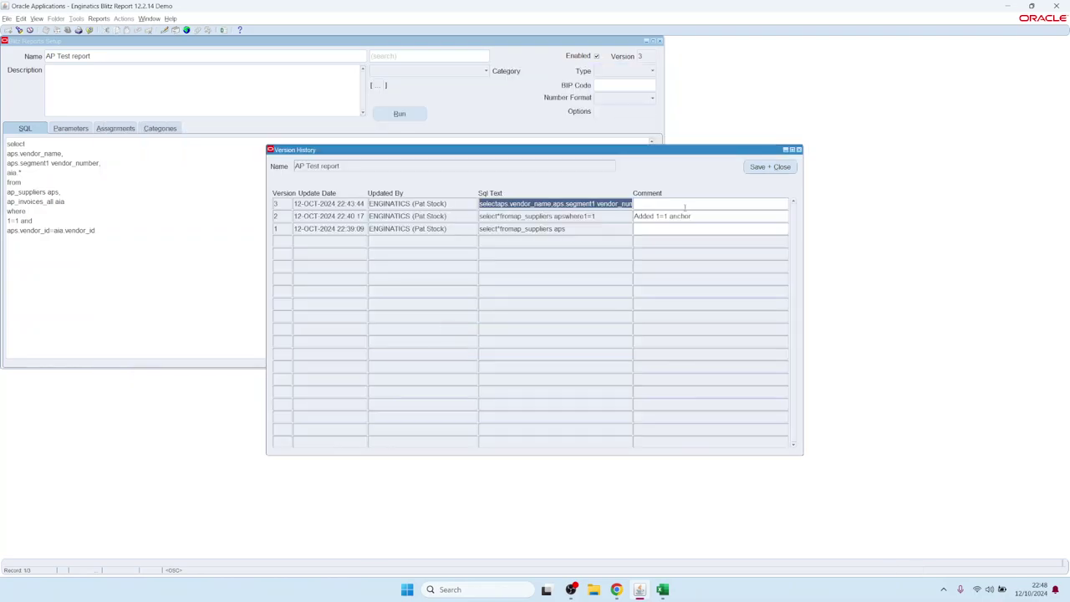
click(684, 207)
text(Added )
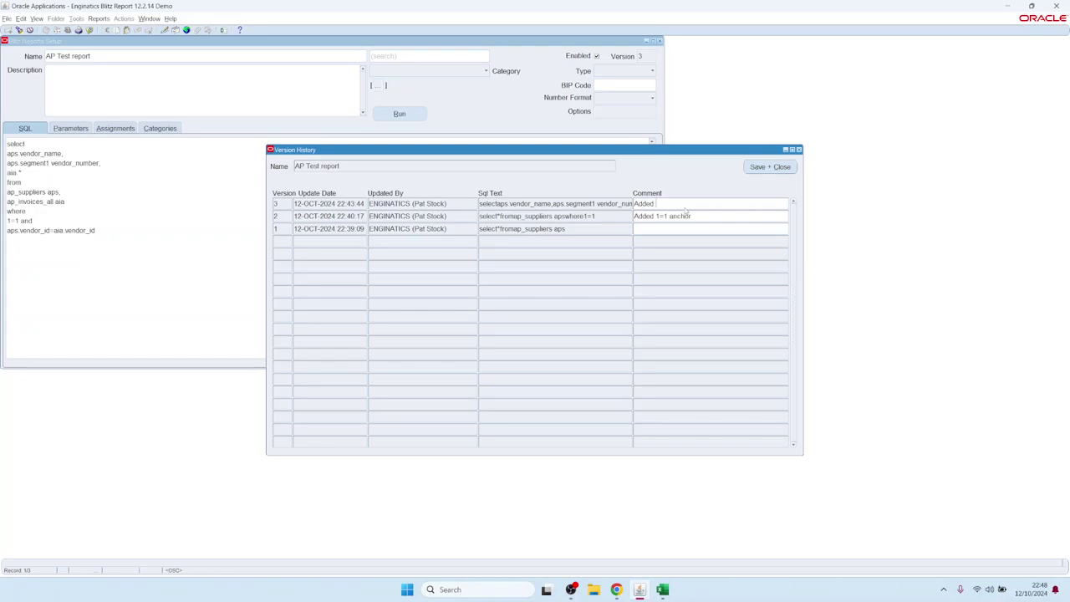
text(invoice data)
click(770, 166)
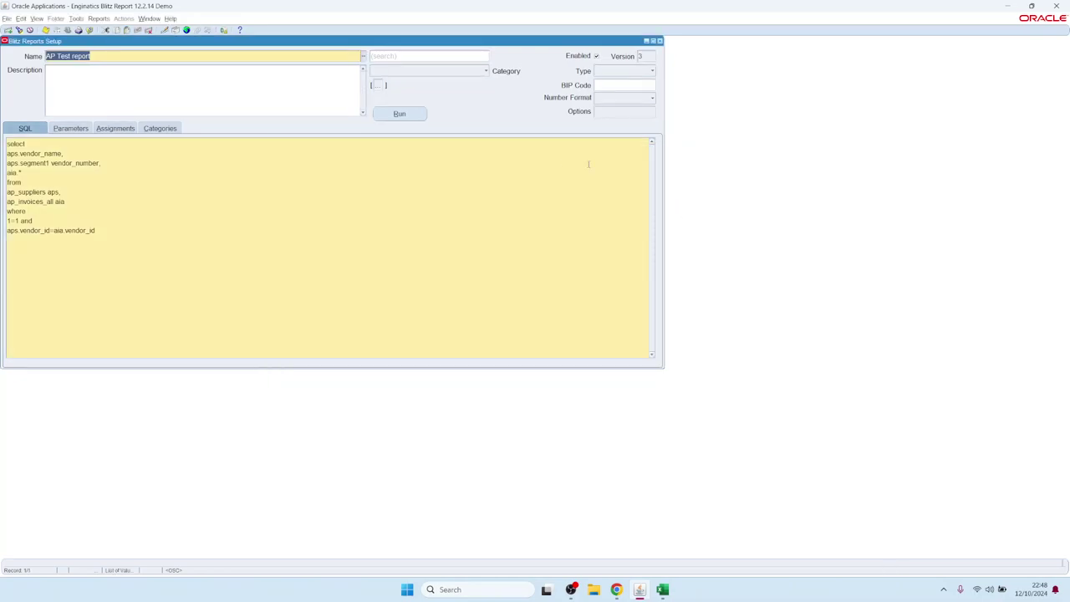
Review the report's parameters, checking the available parameter types and the LOV assigned to the Supplier parameter
click(70, 128)
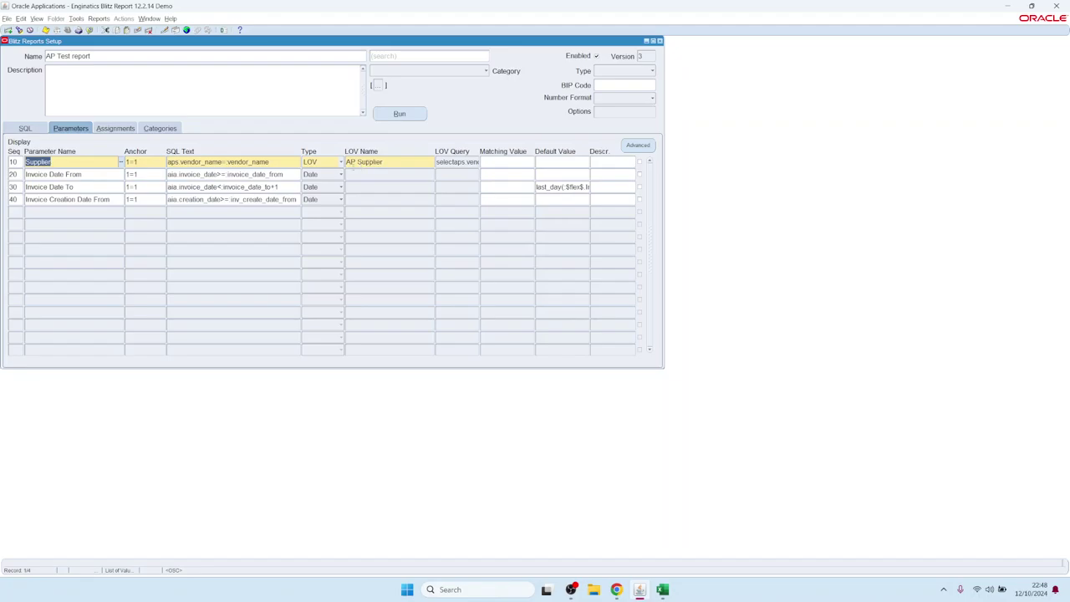
click(326, 164)
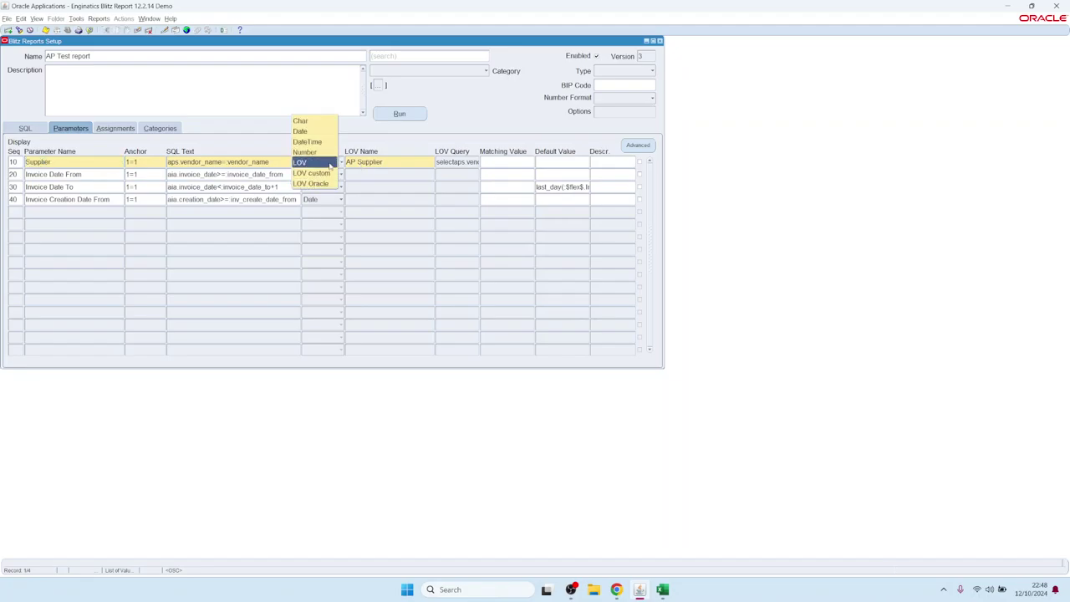
click(390, 161)
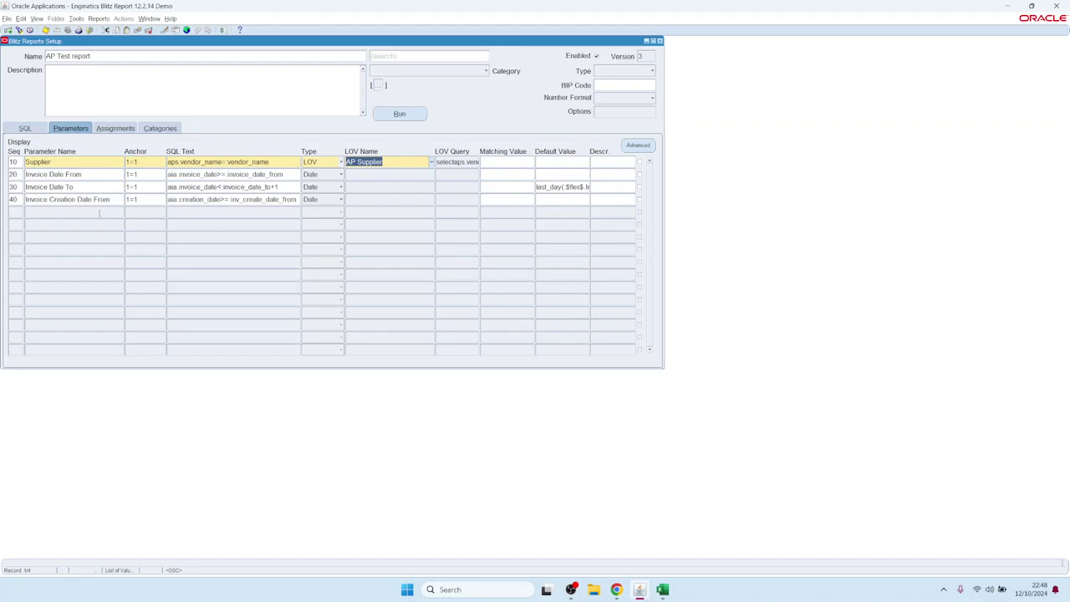
Add a Supplier Number parameter with anchor 1=1 and SQL text aps.segment1=:supplier_number
click(98, 212)
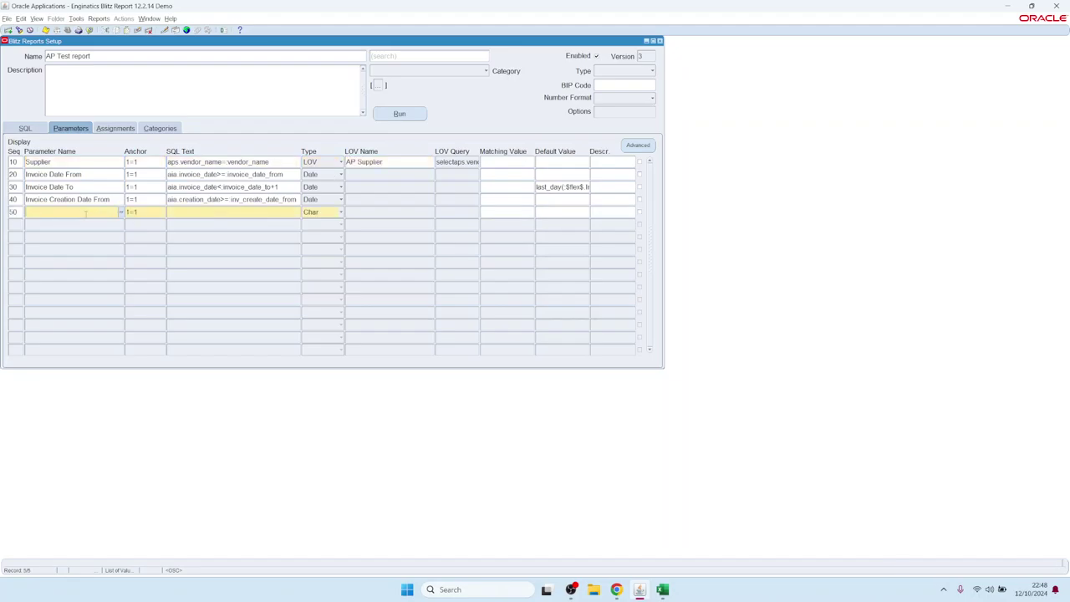
text(Supplier Number)
key(Tab)
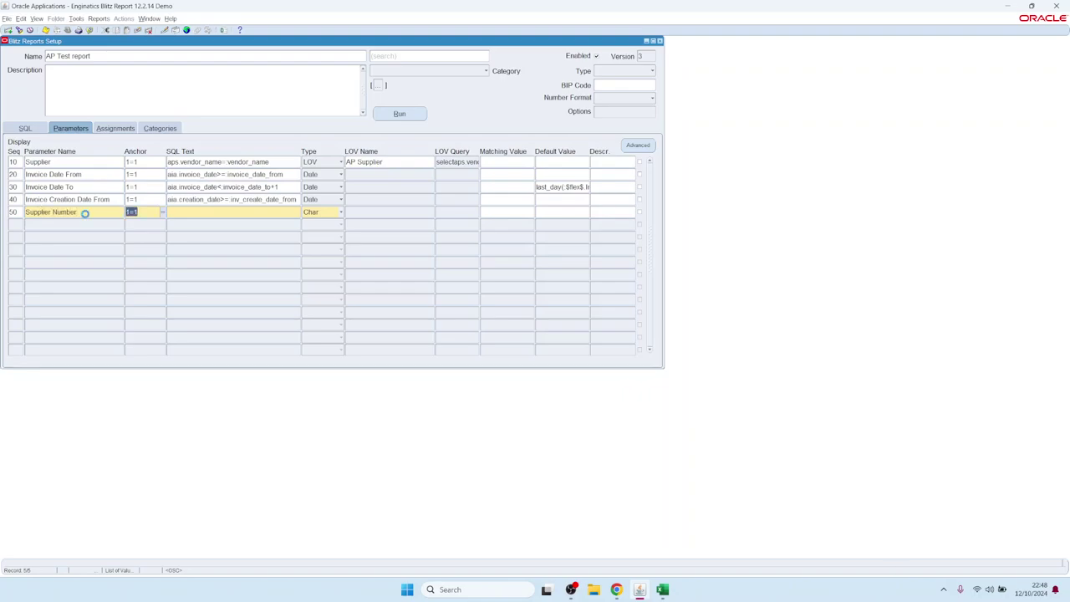
key(Tab)
text(aps.segment1=:supplier_number)
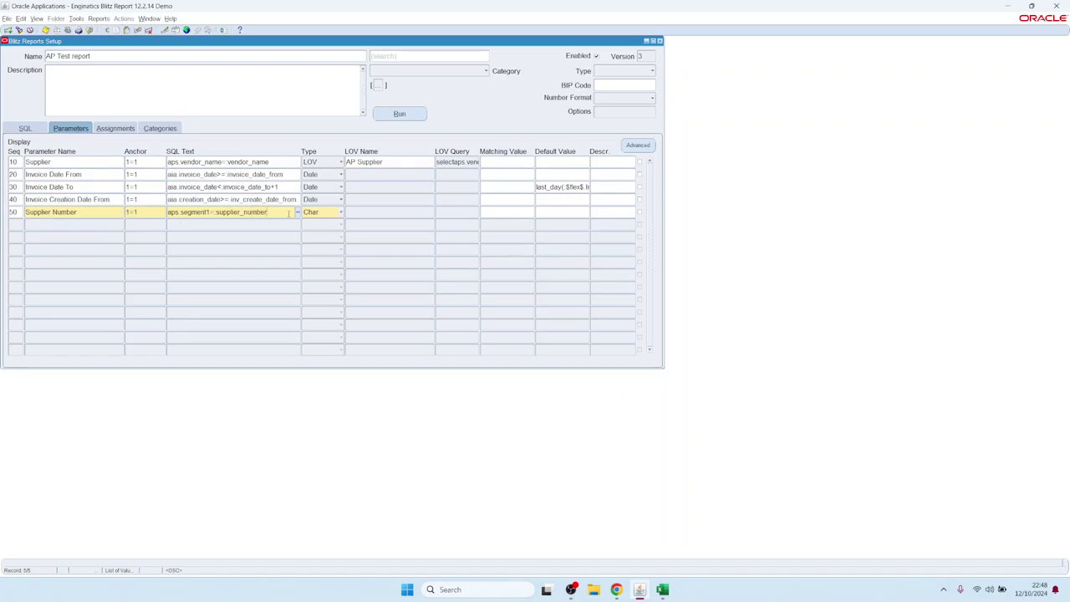
Set the Supplier Number parameter's type to LOV Oracle and filter the Oracle LOVs for vendor
click(324, 212)
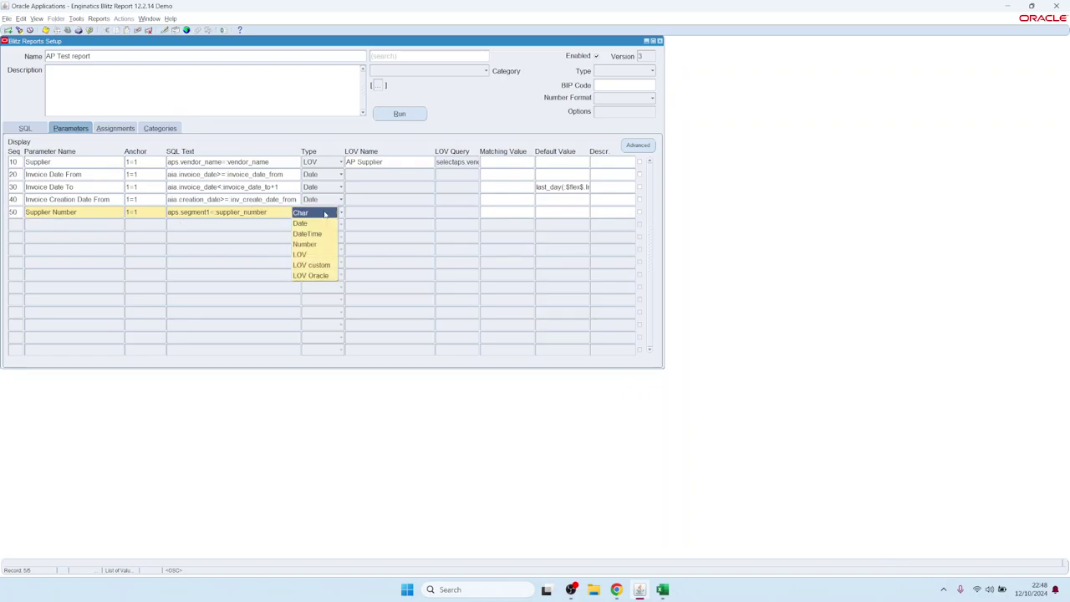
click(316, 275)
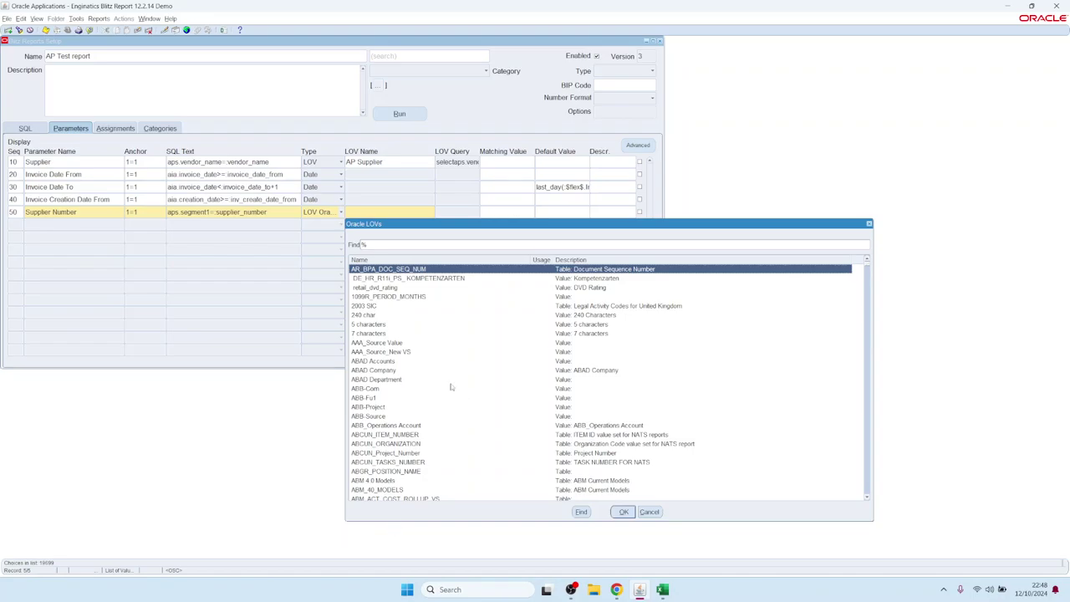
drag(868, 266, 868, 308)
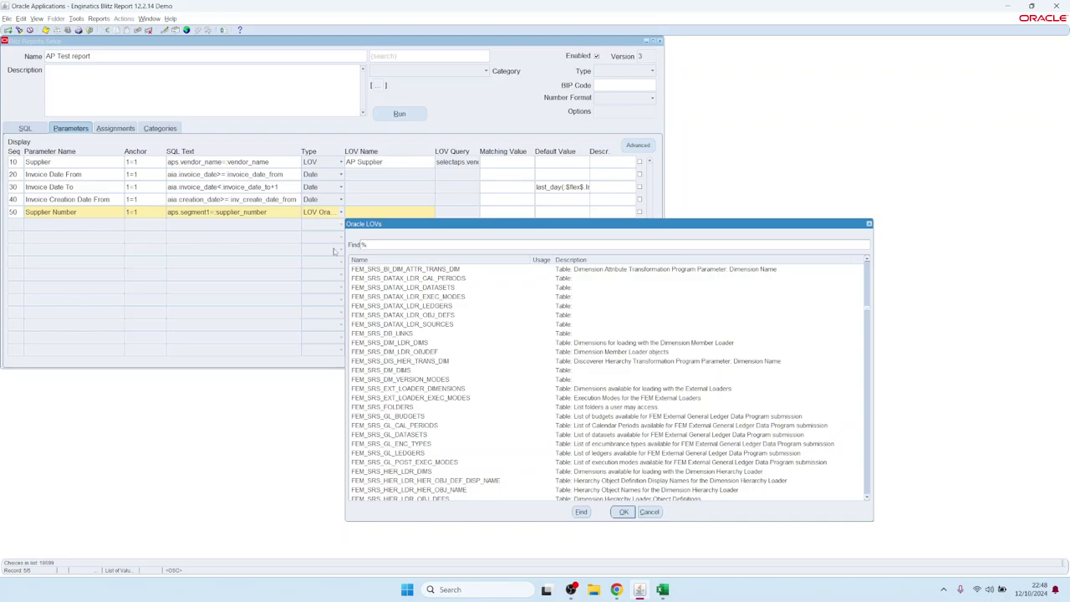
text(vendor%)
key(Return)
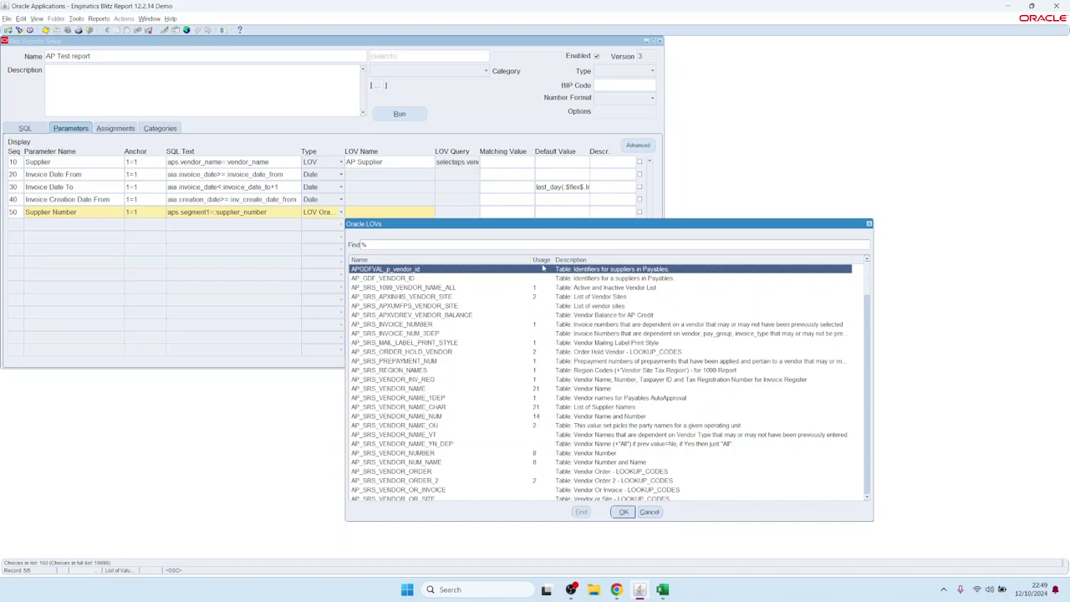
Compare the vendor LOVs by usage and assign AP_SRS_VENDOR_NUMBER to the Supplier Number parameter
click(537, 390)
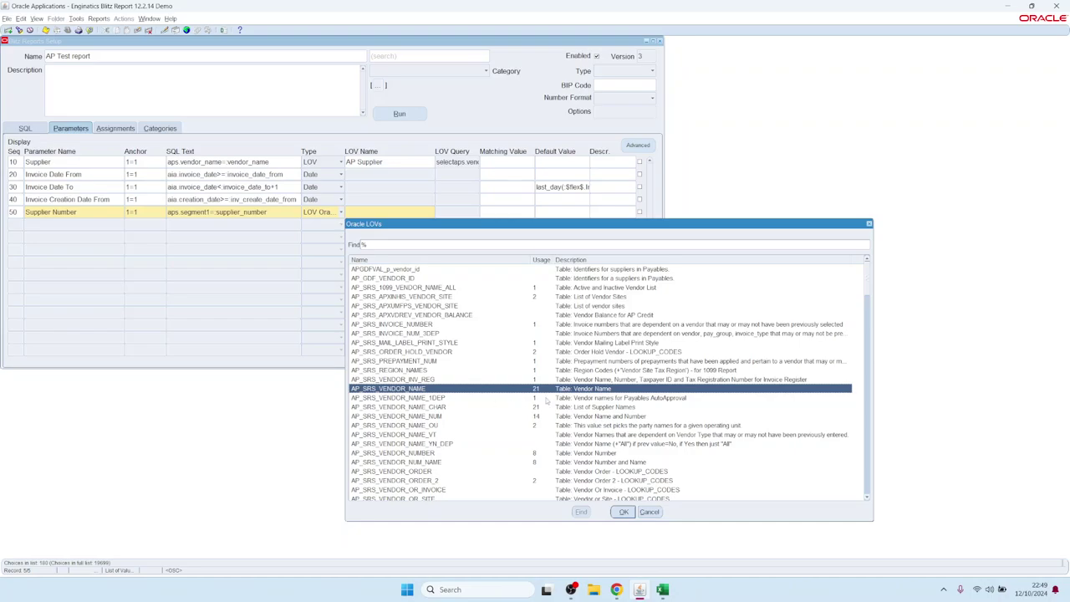
click(437, 418)
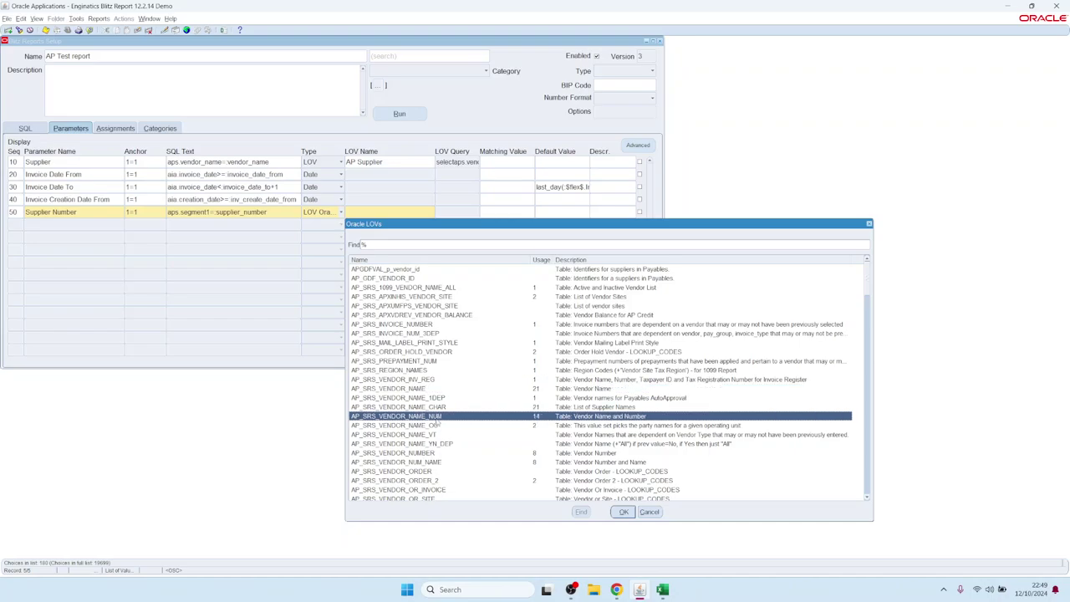
click(406, 453)
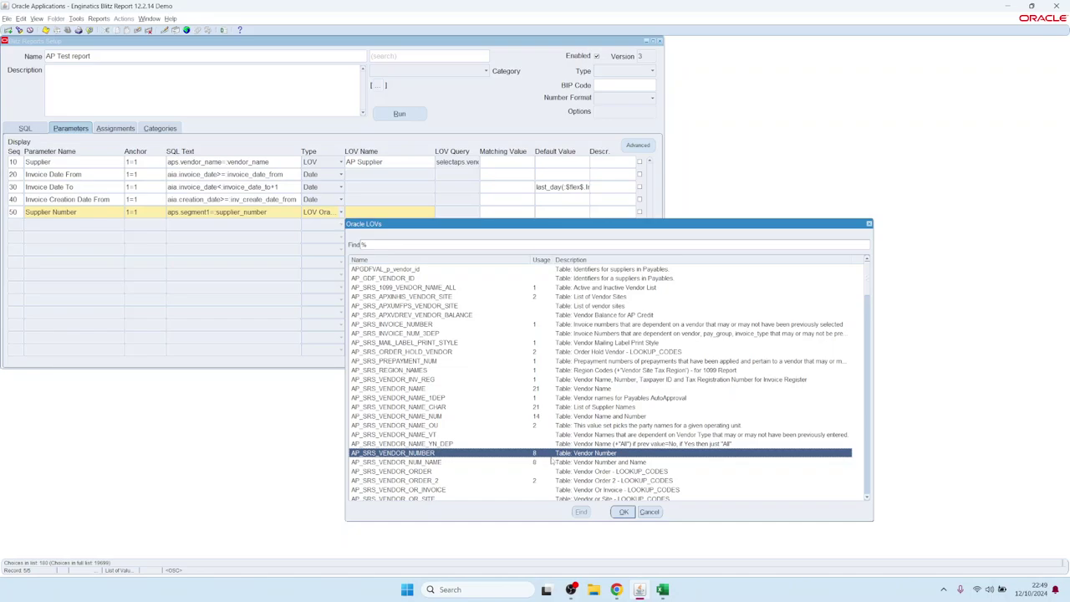
double_click(557, 456)
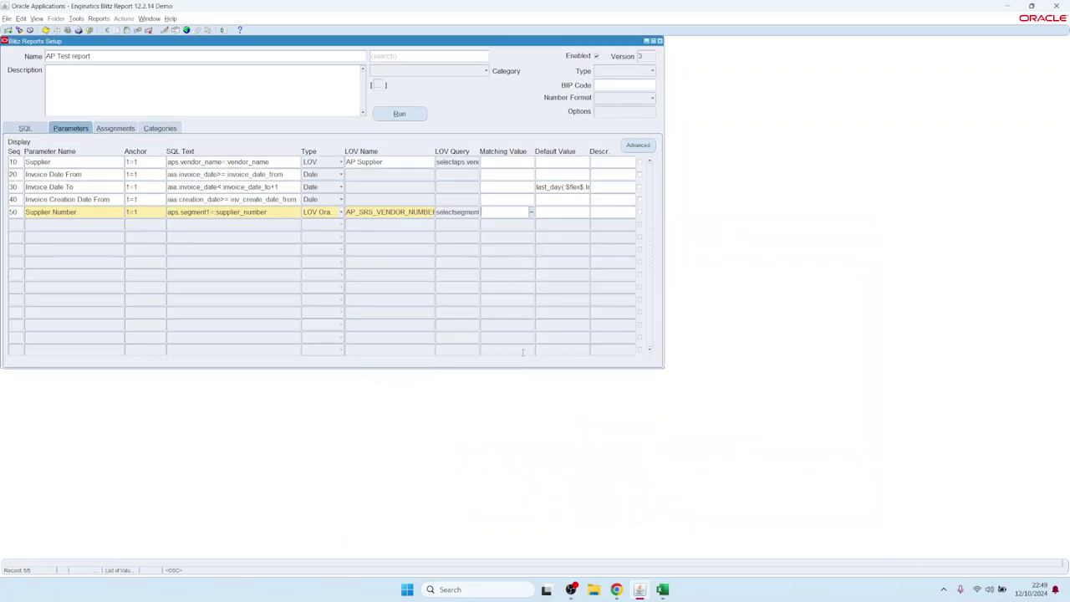
Open the definition of the Supplier Number parameter's LOV and examine its full query
double_click(464, 213)
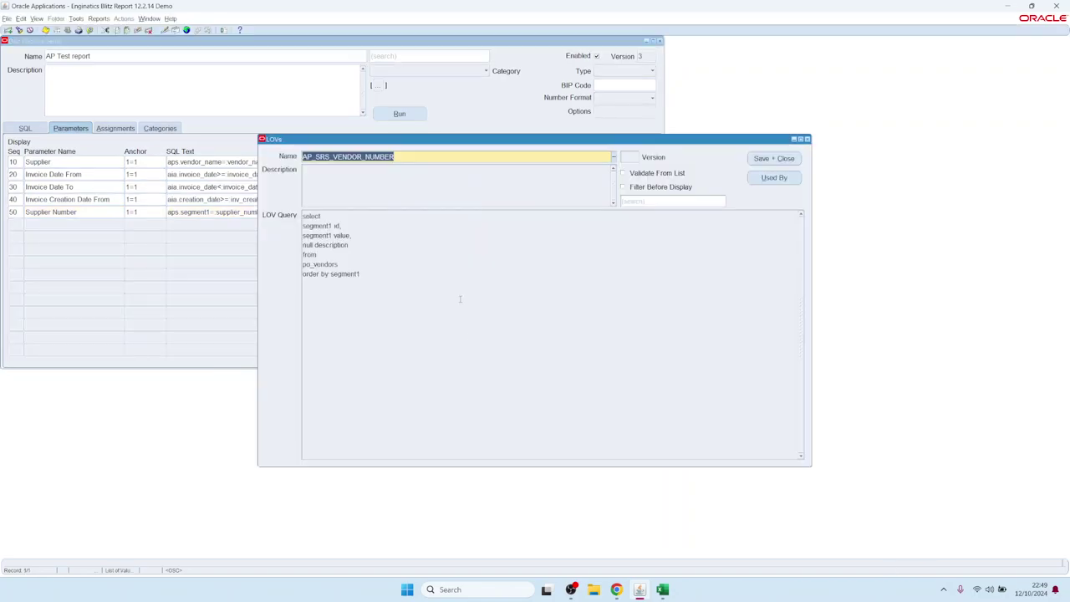
click(463, 343)
key(ctrl+a)
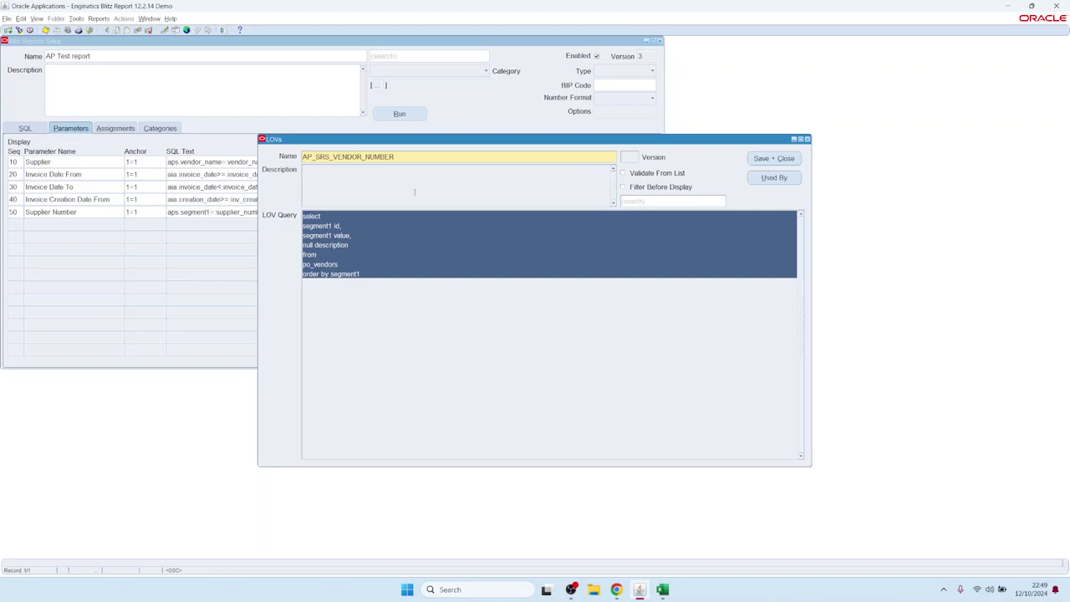
key(ctrl+c)
click(406, 308)
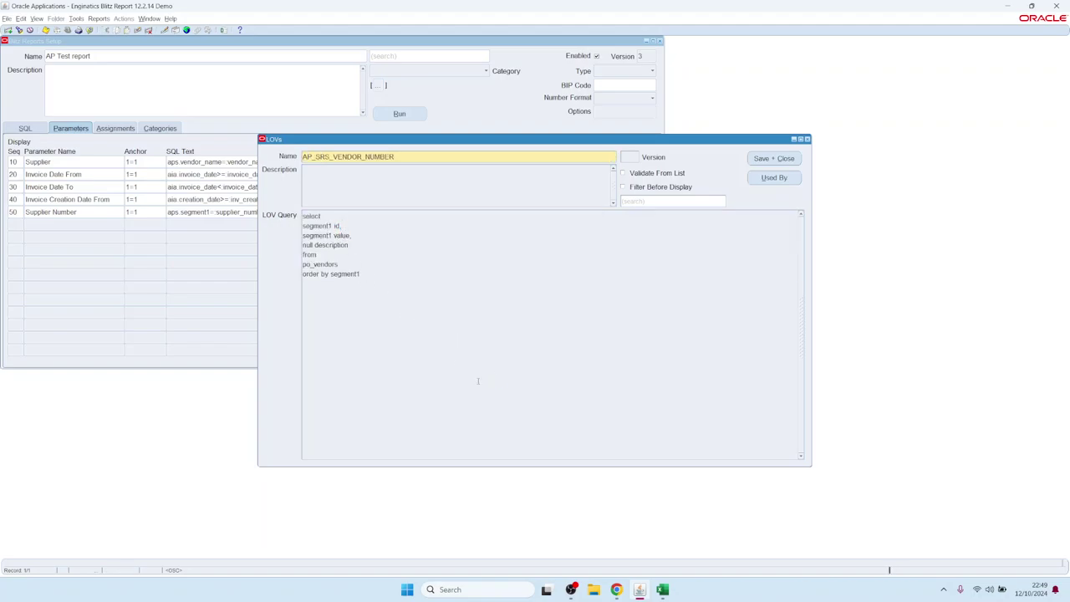
key(ctrl+a)
click(466, 340)
Check the LOV's name and the id, value and description columns of its query, and close the LOV definition
double_click(403, 158)
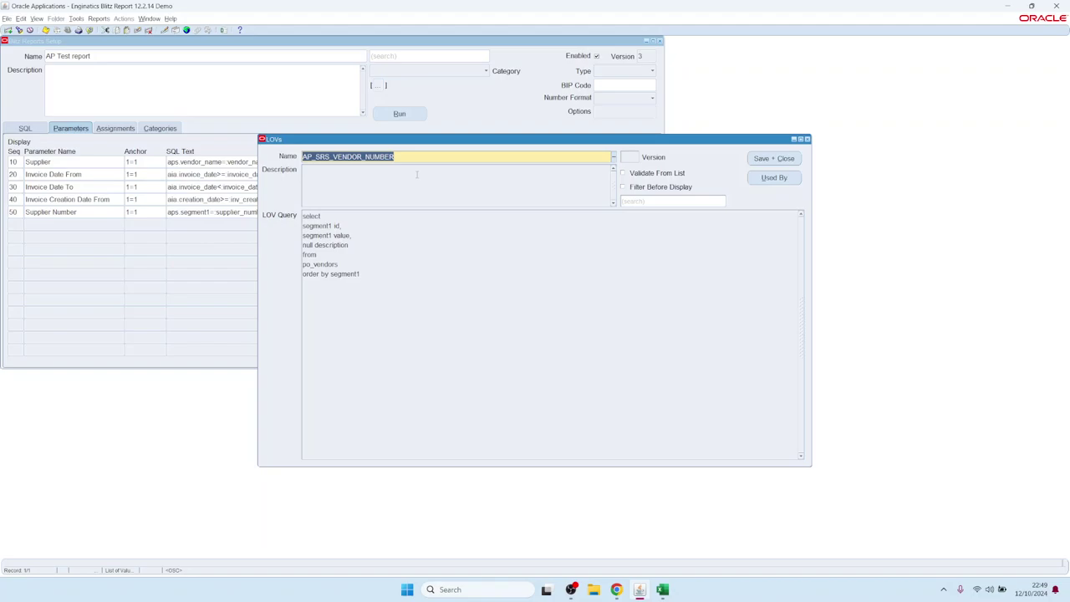
click(430, 296)
key(ctrl+a)
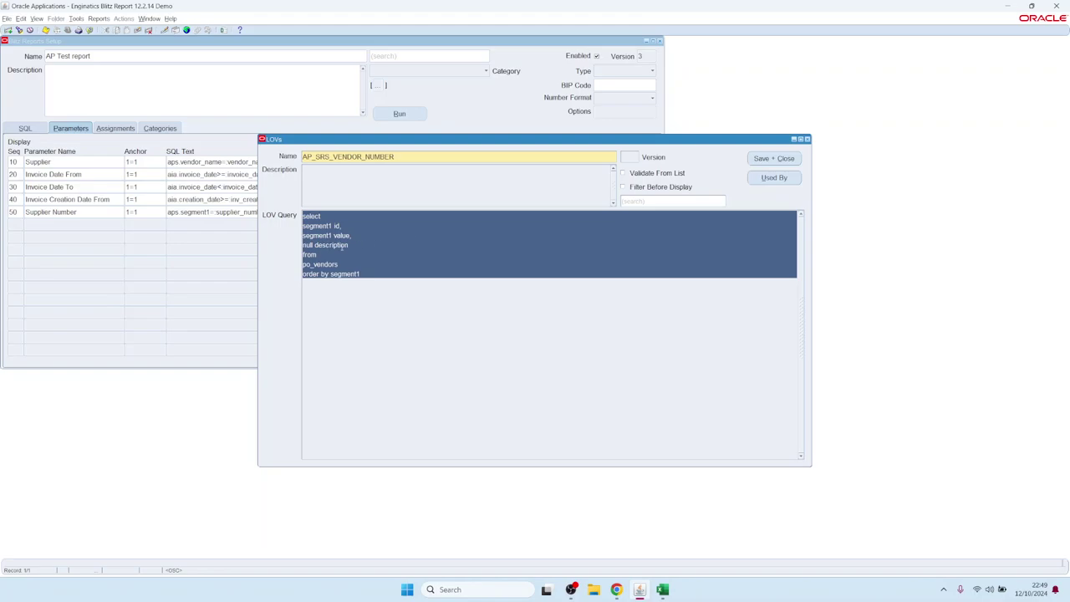
click(346, 245)
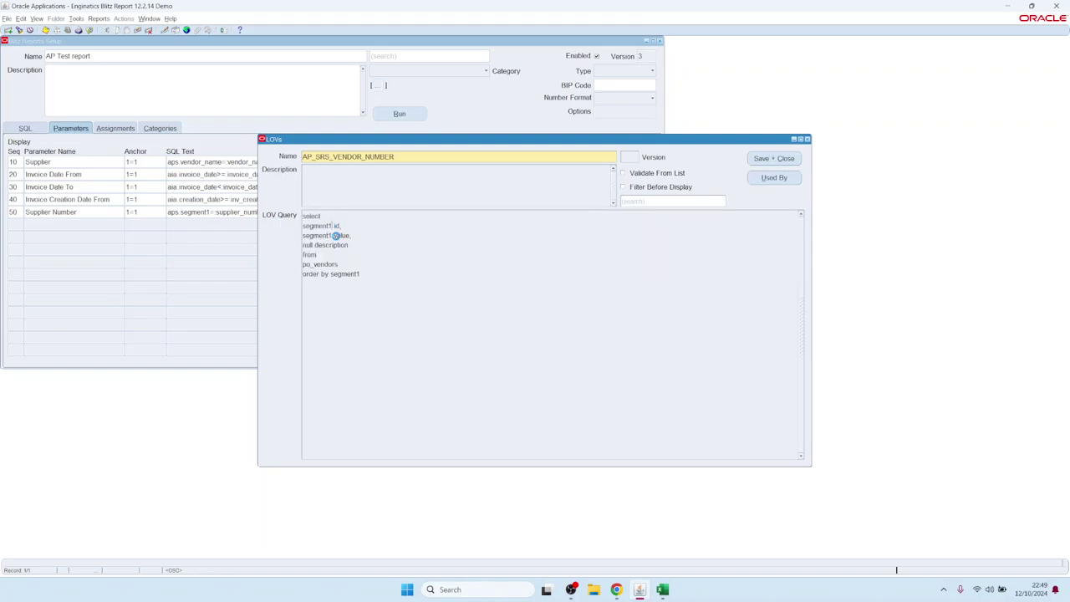
drag(314, 245, 300, 245)
drag(331, 226, 302, 244)
click(767, 158)
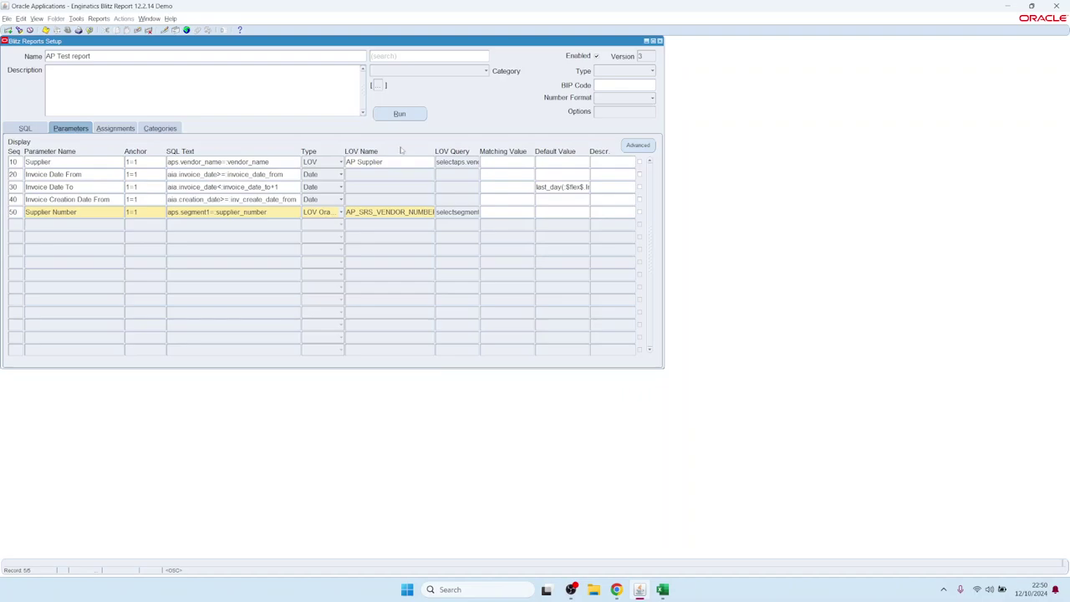
Try to run AP Test report with only a supplier number picked from the Supplier Number list
click(400, 114)
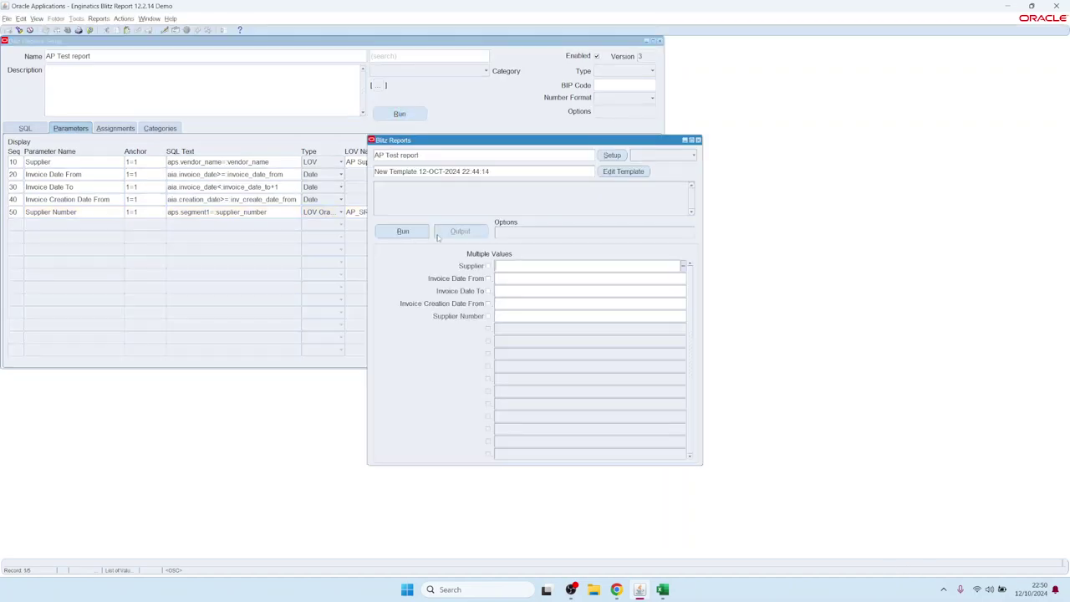
double_click(511, 315)
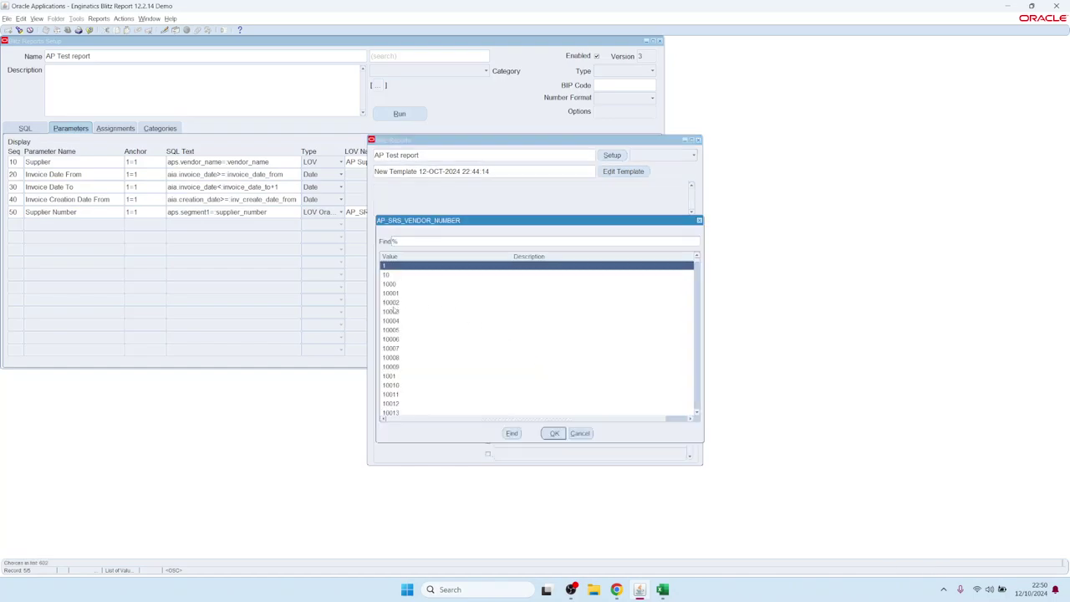
click(424, 349)
click(554, 433)
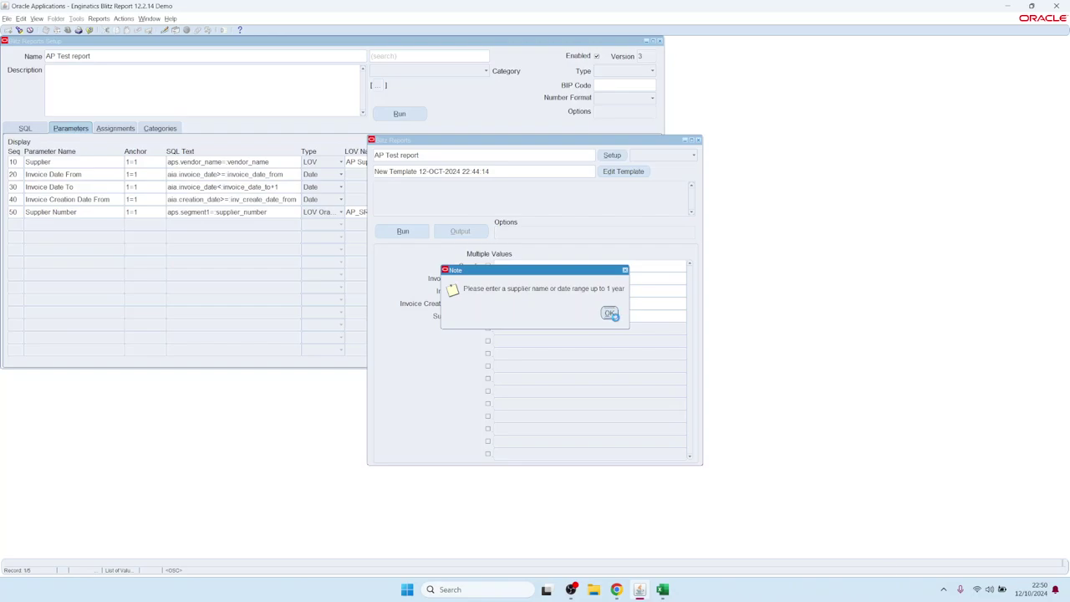
click(608, 315)
Clear the logical expression in the report's advanced required parameters and close that window
click(612, 154)
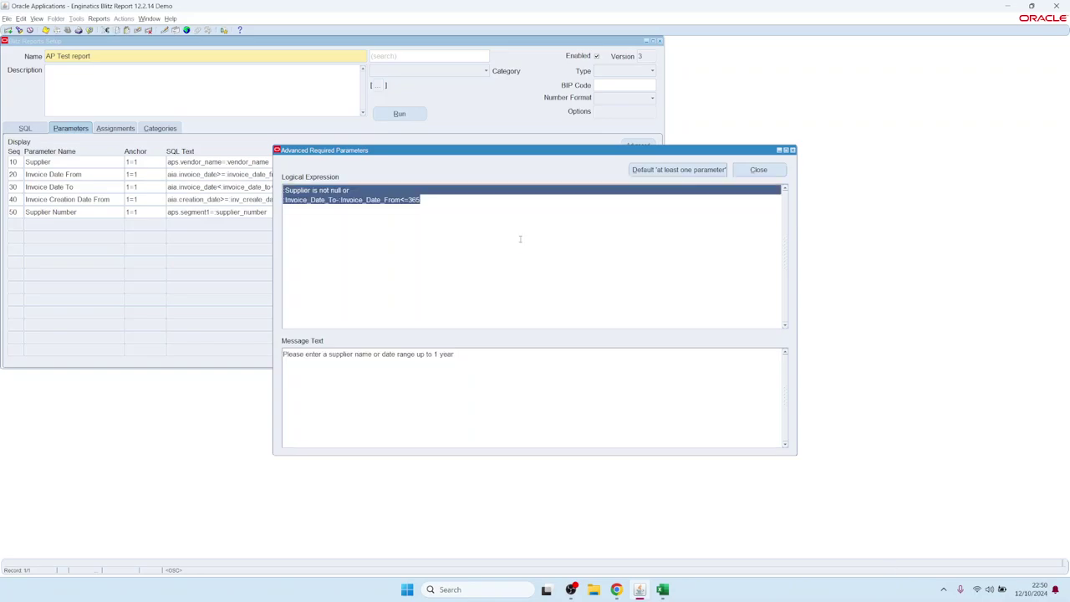
key(Delete)
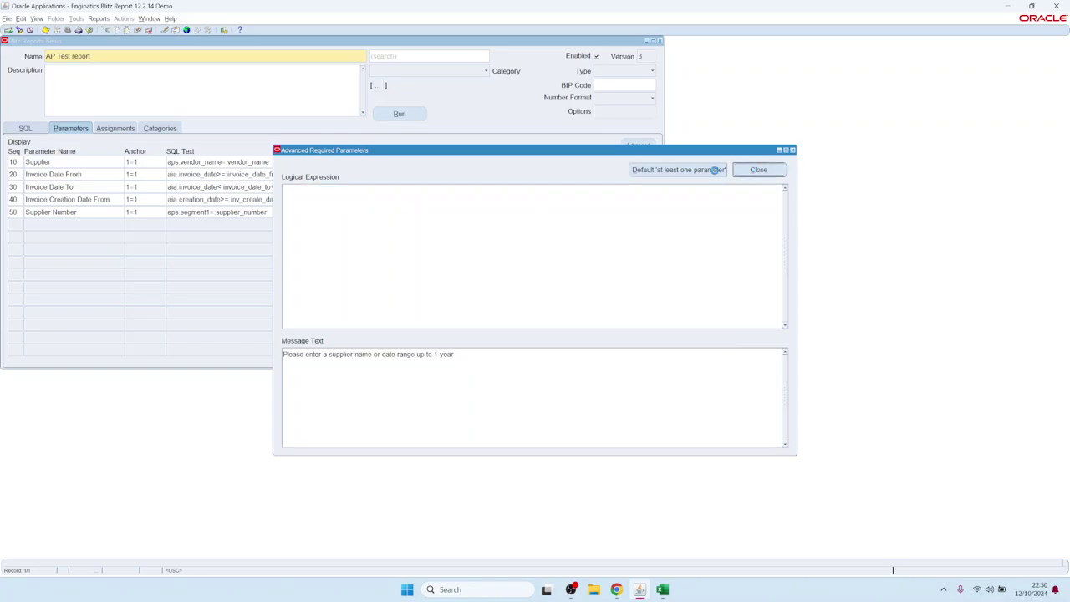
click(758, 170)
Reopen the AP Test report's run form, pick a supplier number in the Supplier Number parameter and run the report
click(418, 113)
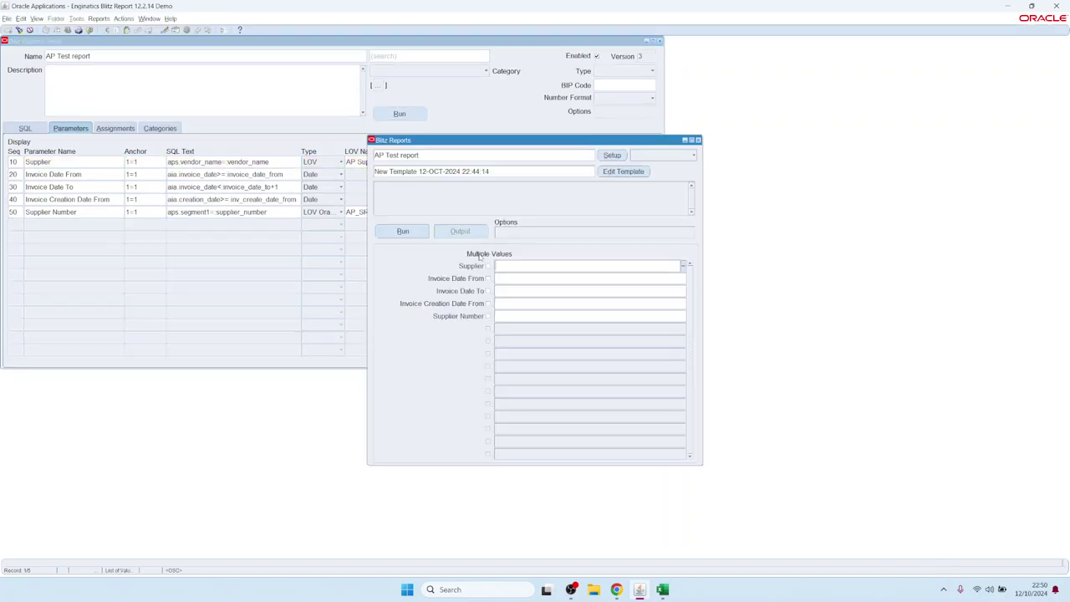
click(515, 319)
double_click(516, 311)
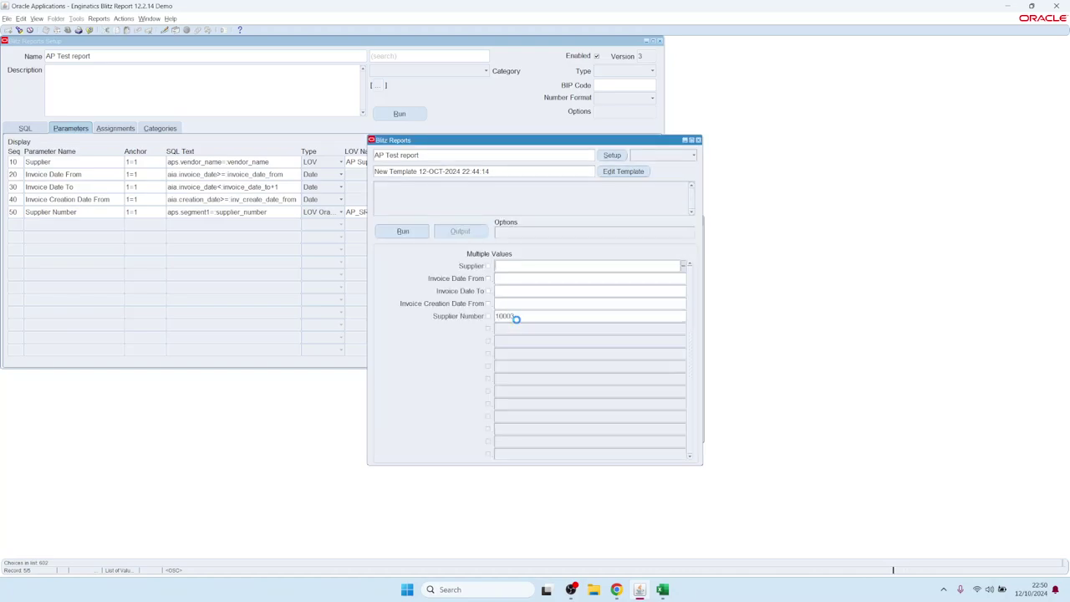
click(413, 233)
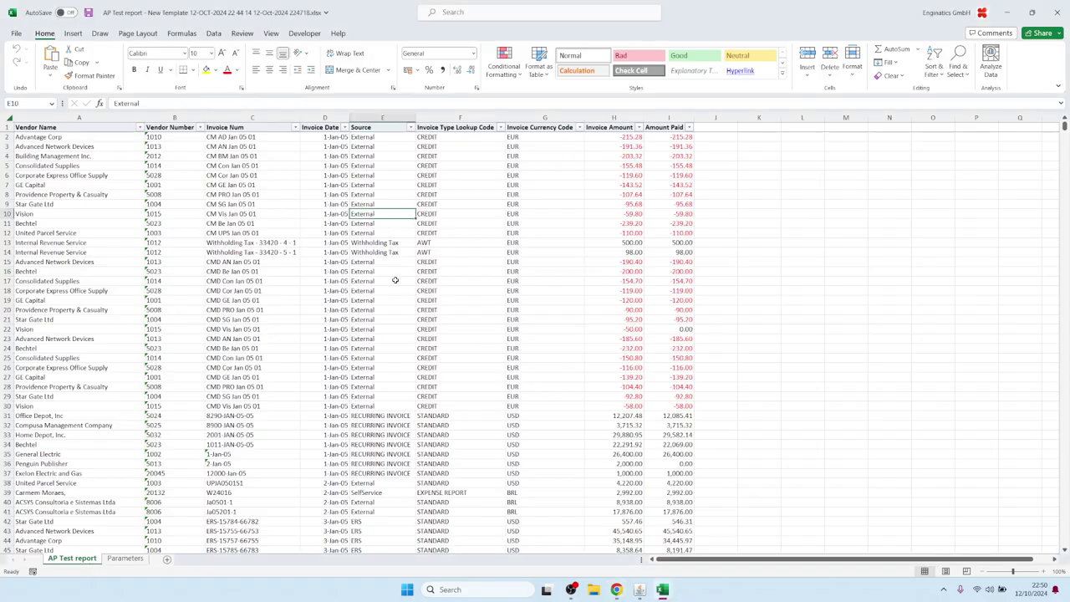
Return to Oracle Applications, open the concurrent requests list and view the log of the latest AP Test report request
click(57, 139)
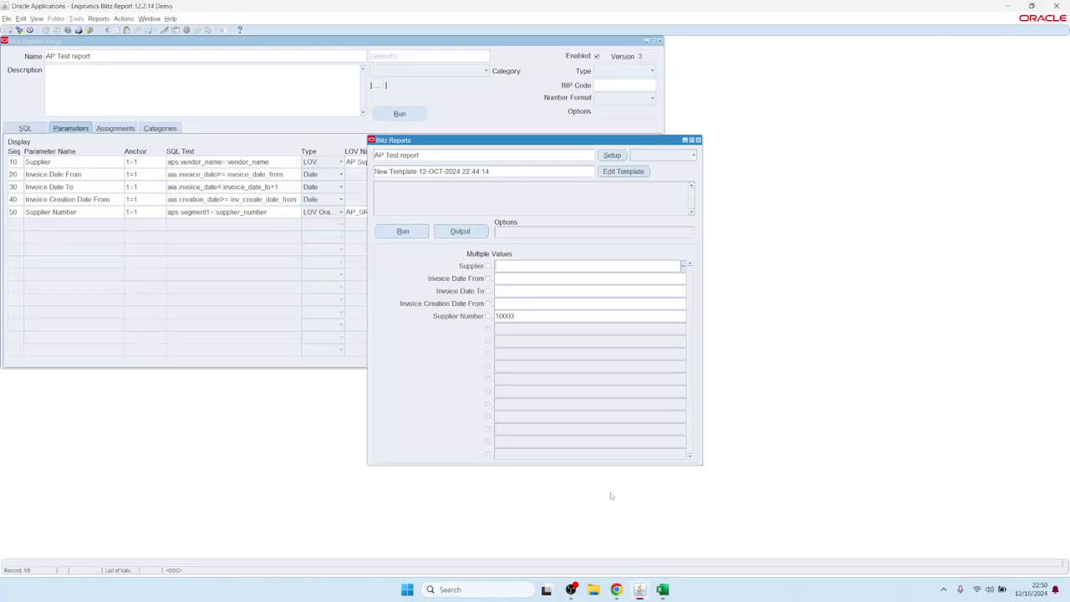
click(641, 562)
click(539, 316)
click(35, 18)
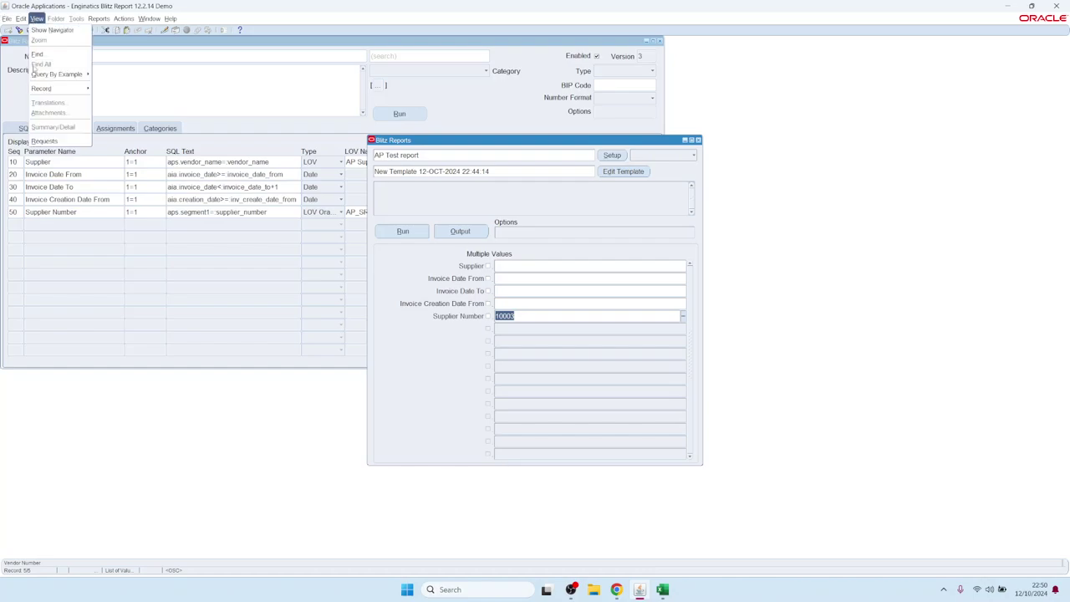
click(50, 139)
click(323, 287)
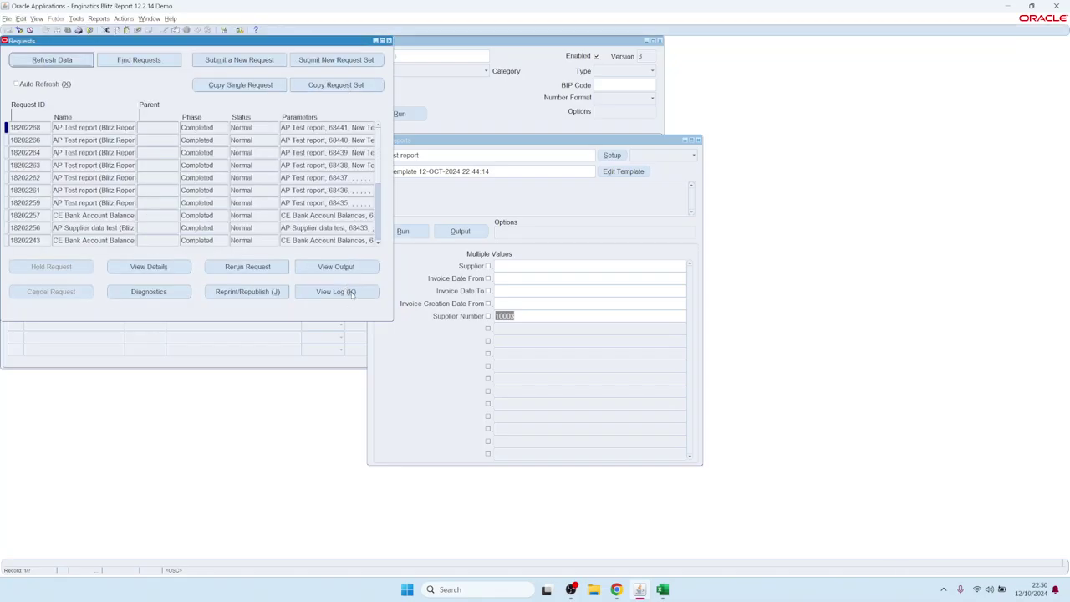
click(325, 290)
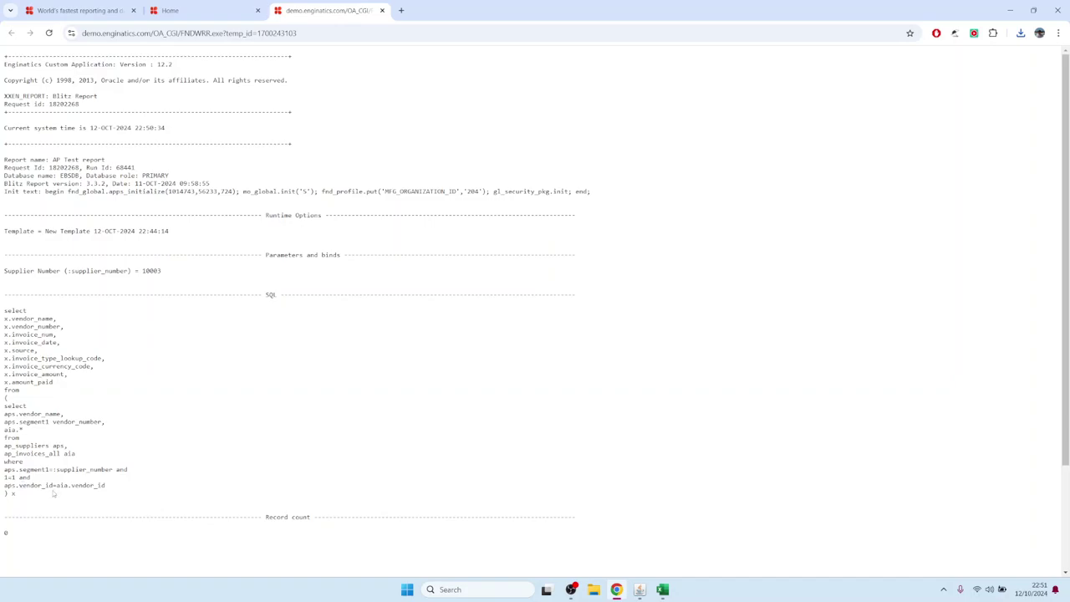
Examine the supplier number bind value and the supplier number condition in the log's SQL where clause
drag(145, 470, 4, 470)
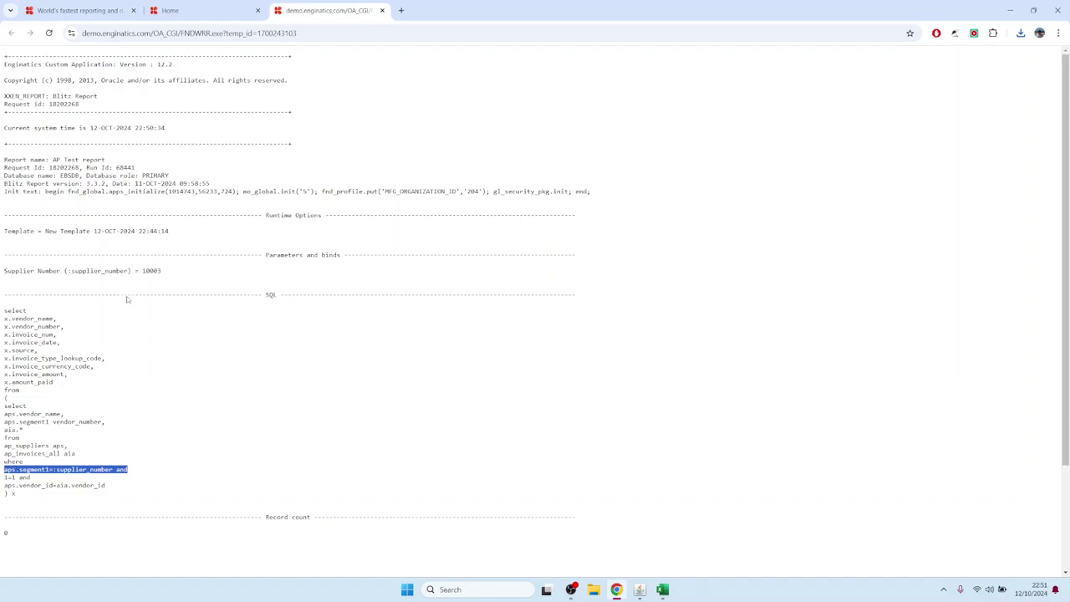
drag(141, 270, 168, 273)
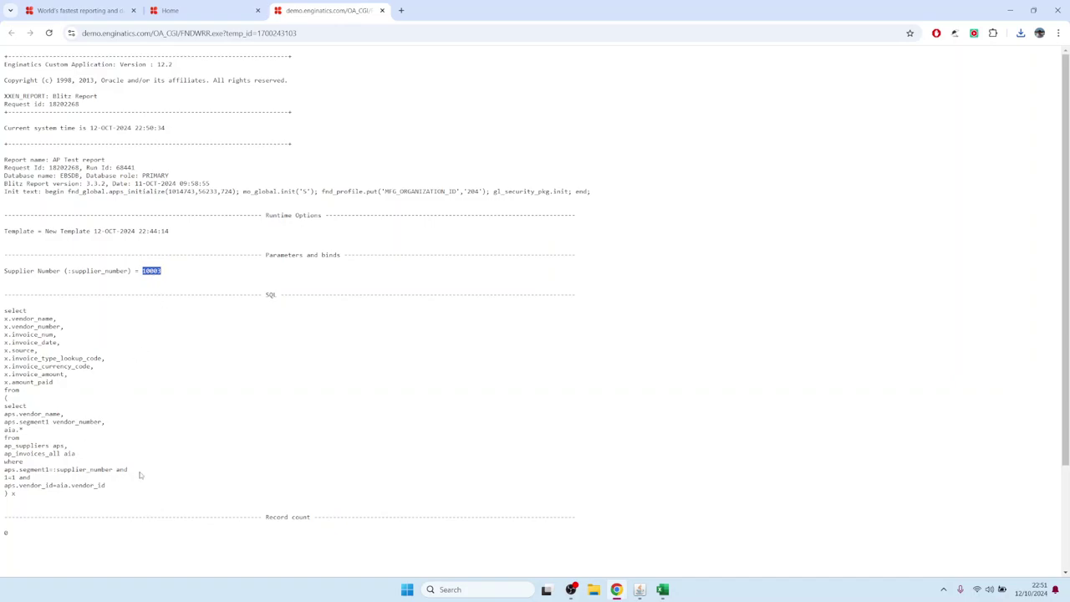
drag(132, 471, 3, 456)
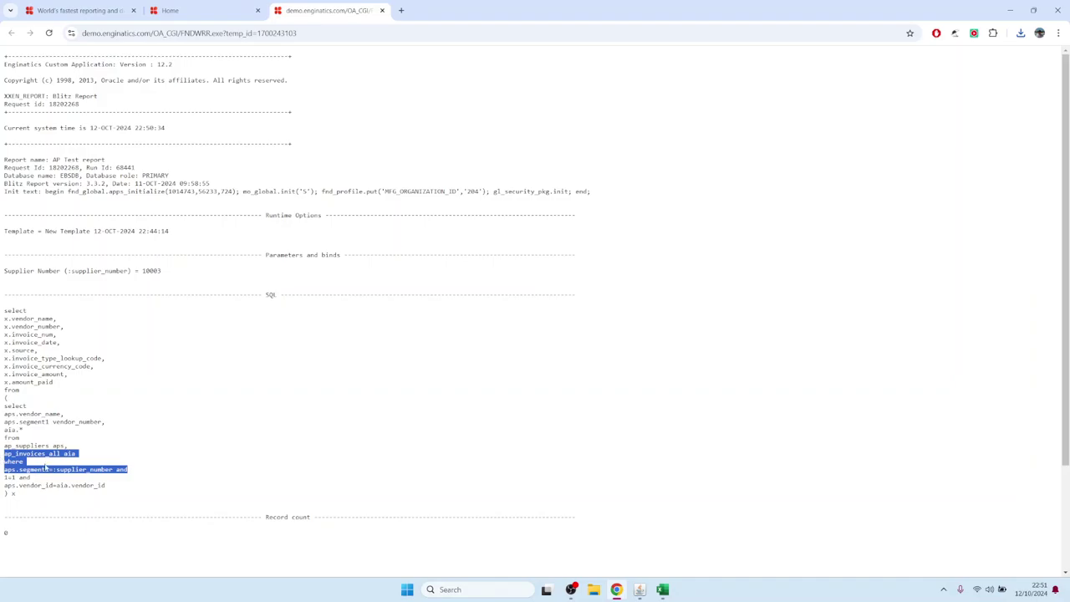
Switch to the earlier AP Test report workbook in Excel and copy the vendor numbers in cells B7:B27
mouse_move(662, 590)
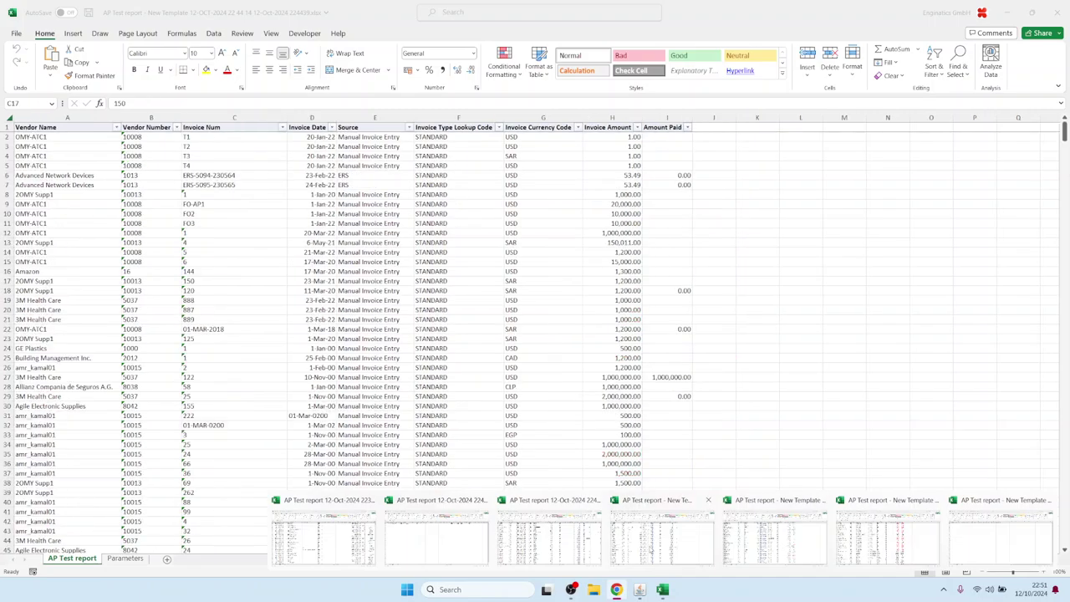
click(884, 547)
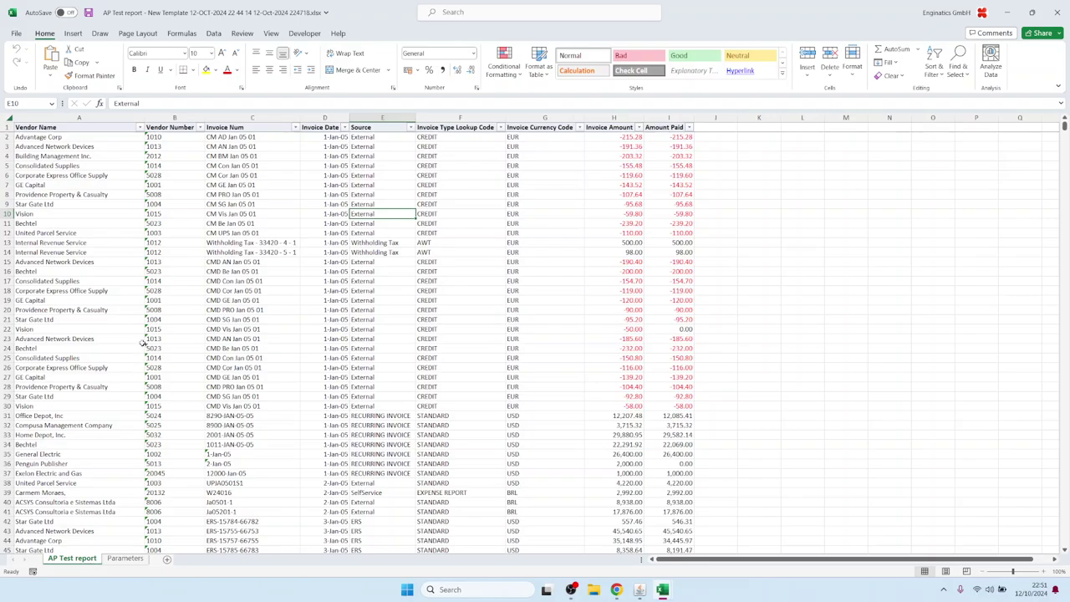
drag(155, 185, 166, 380)
key(ctrl+c)
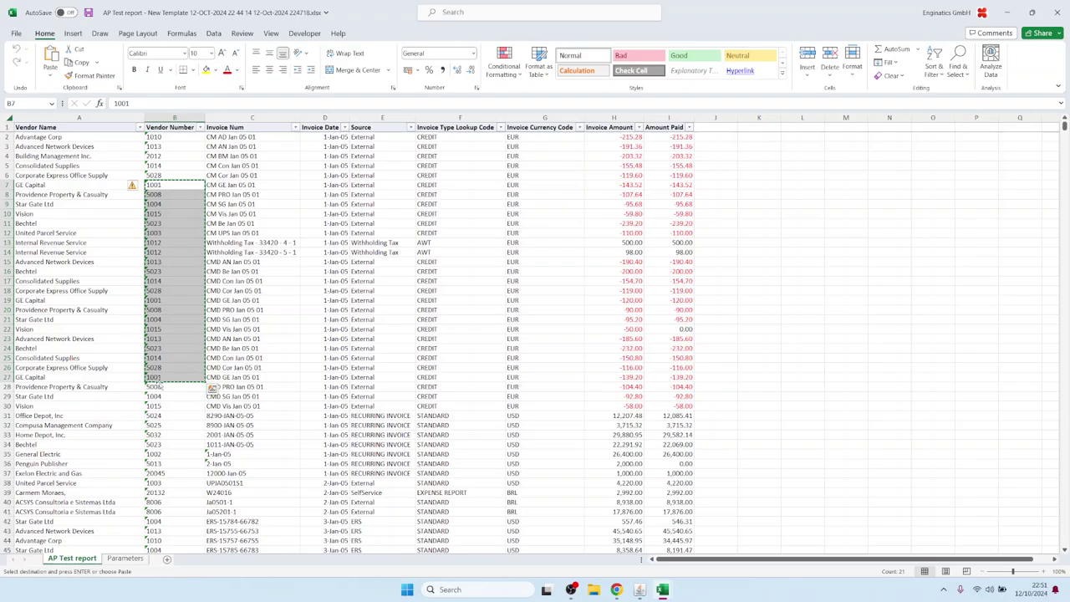
In Oracle Applications, allow multiple values for Supplier Number, replace its value with the copied vendor numbers, run the report and close the Requests window
click(639, 589)
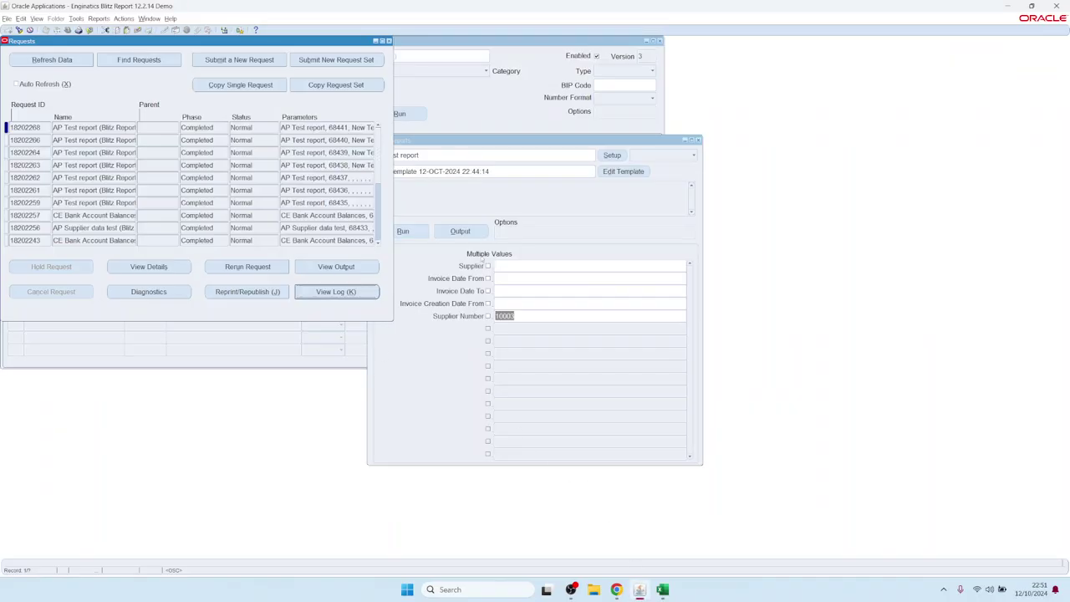
click(483, 257)
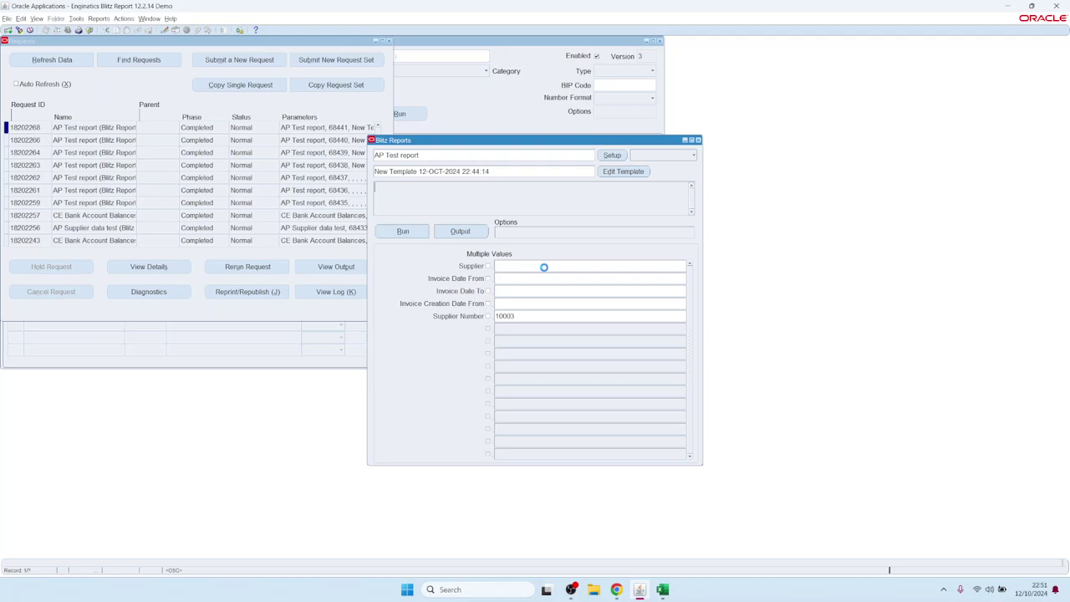
click(488, 316)
click(518, 315)
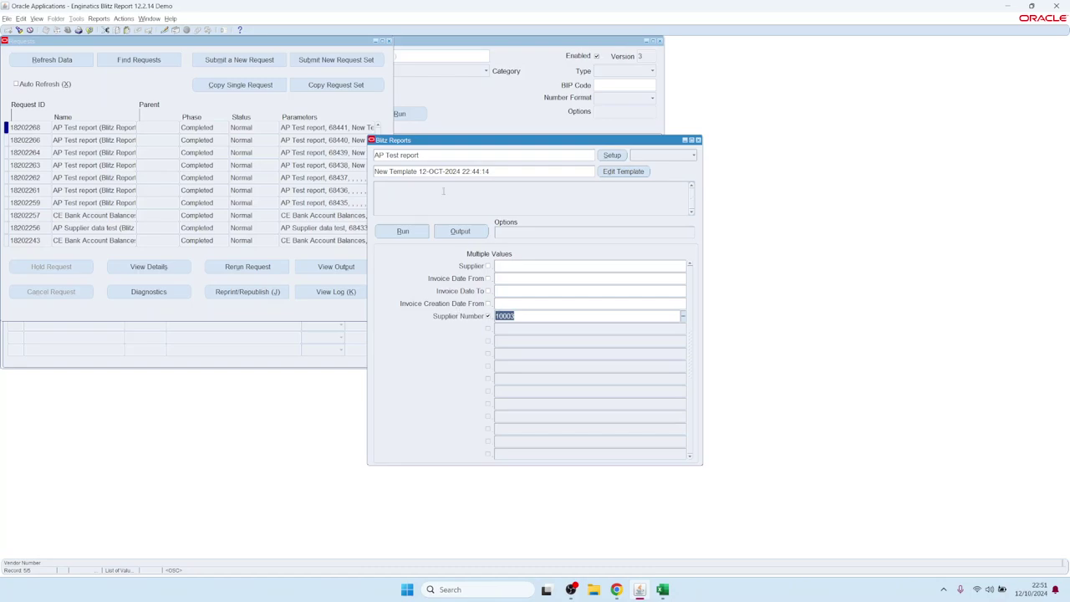
click(164, 30)
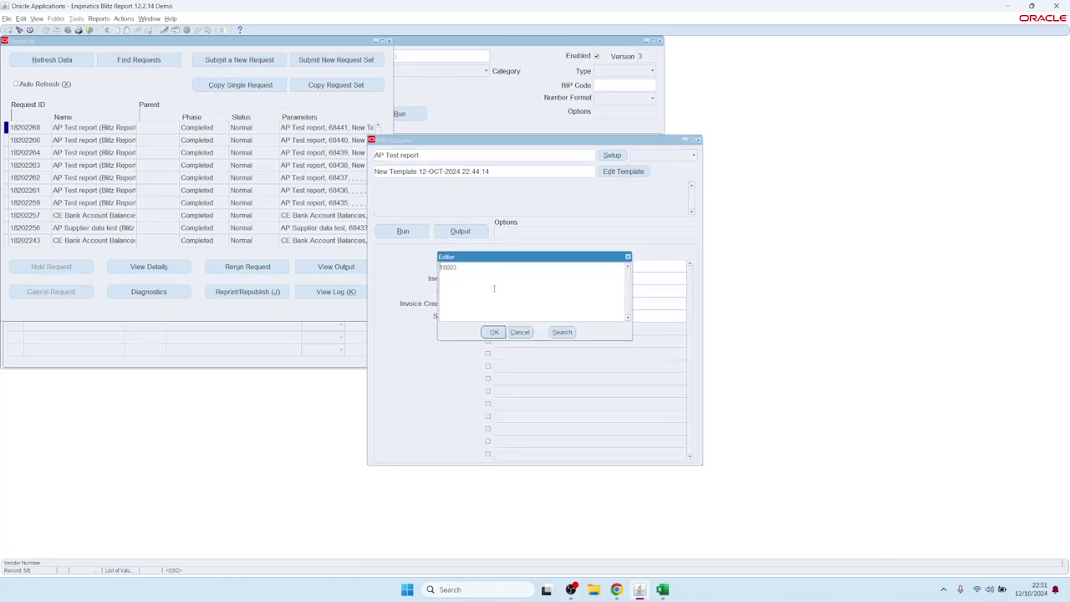
key(ctrl+a)
key(BackSpace)
key(ctrl+v)
click(493, 332)
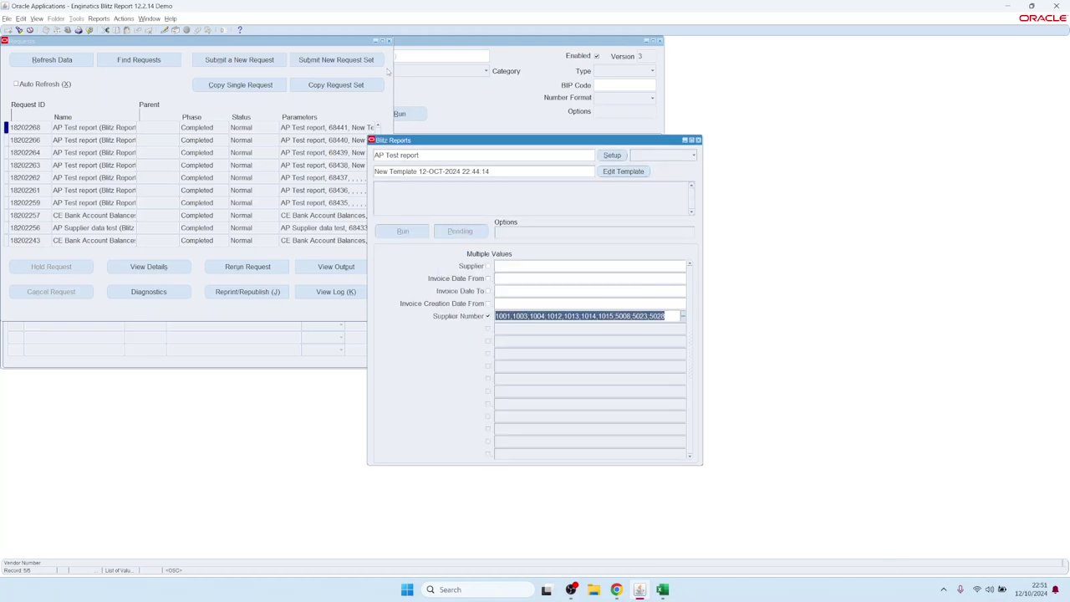
click(389, 41)
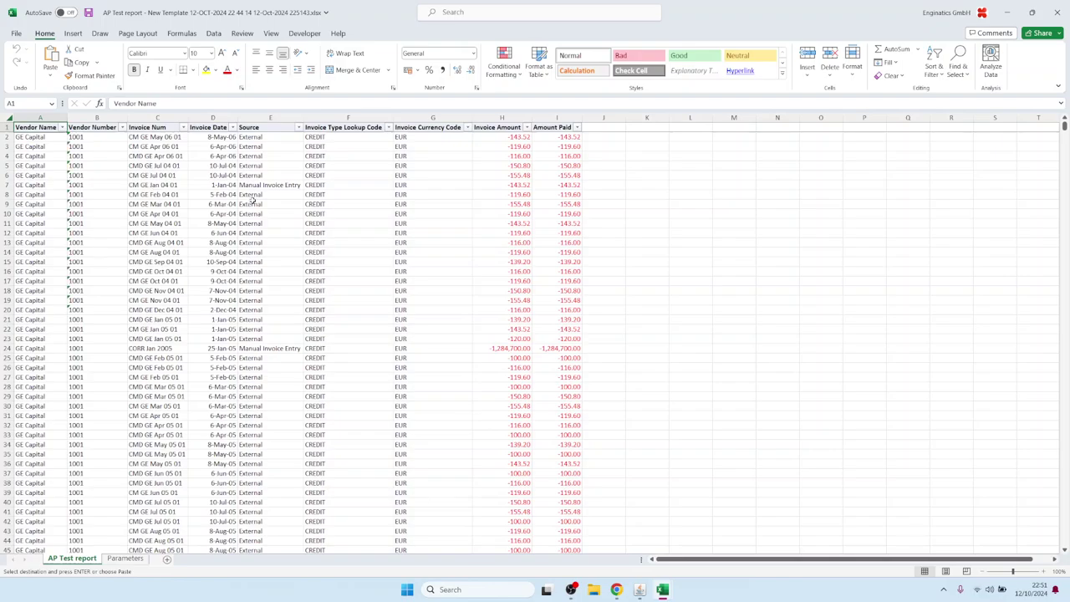
Check the Vendor Number filter list and the last rows of the new AP Test report output in Excel
drag(46, 156, 20, 328)
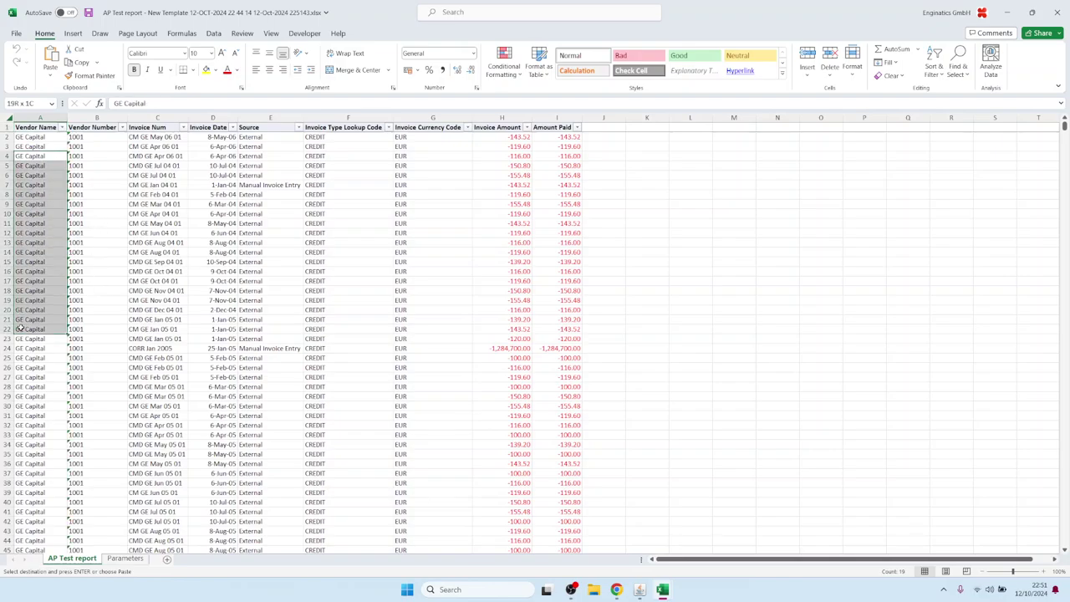
click(123, 127)
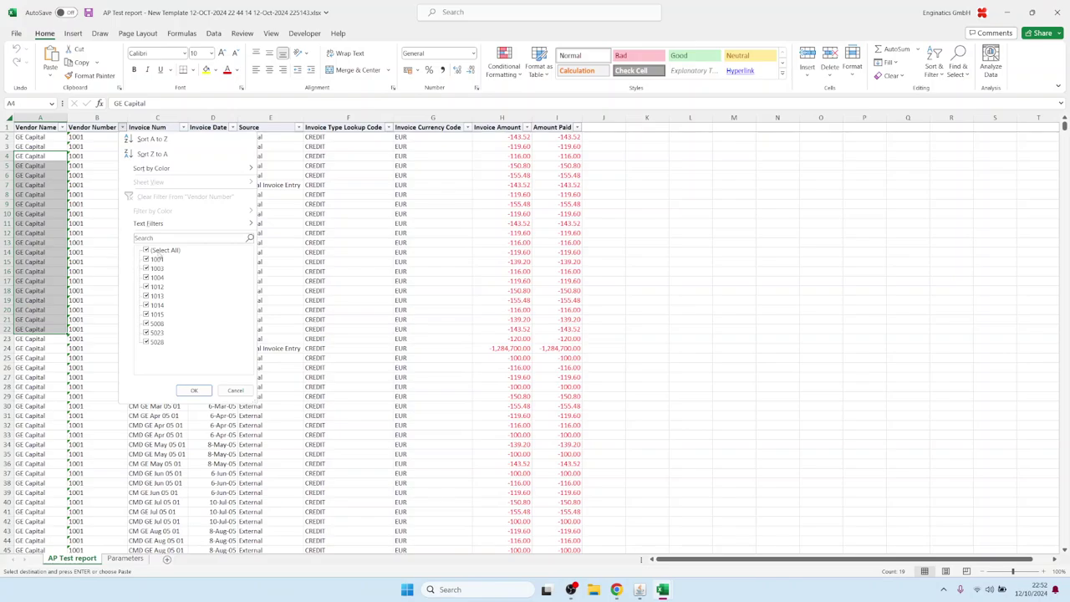
click(236, 390)
click(60, 368)
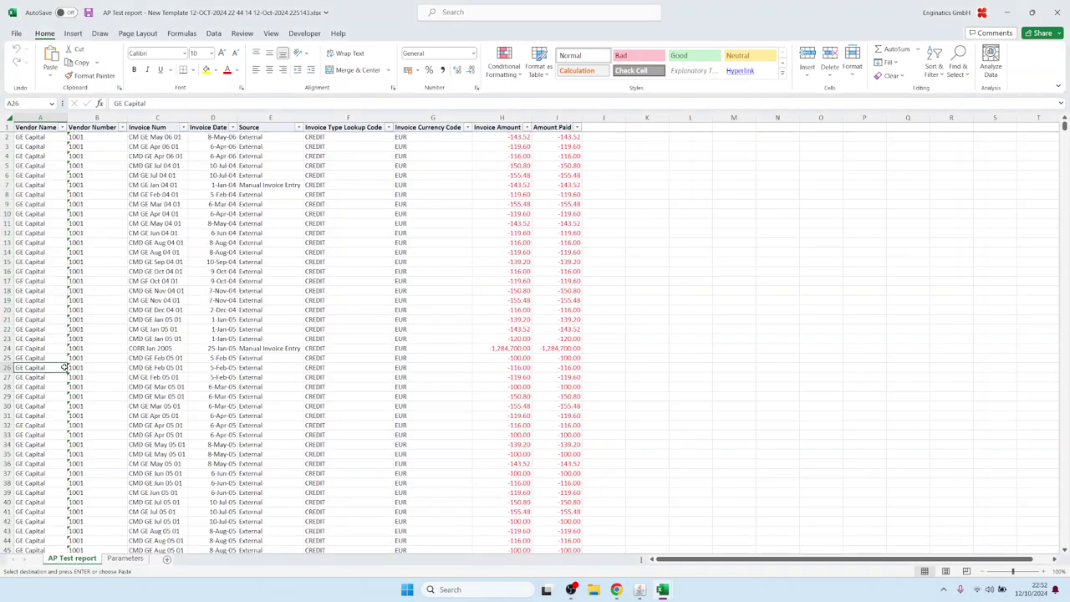
double_click(64, 369)
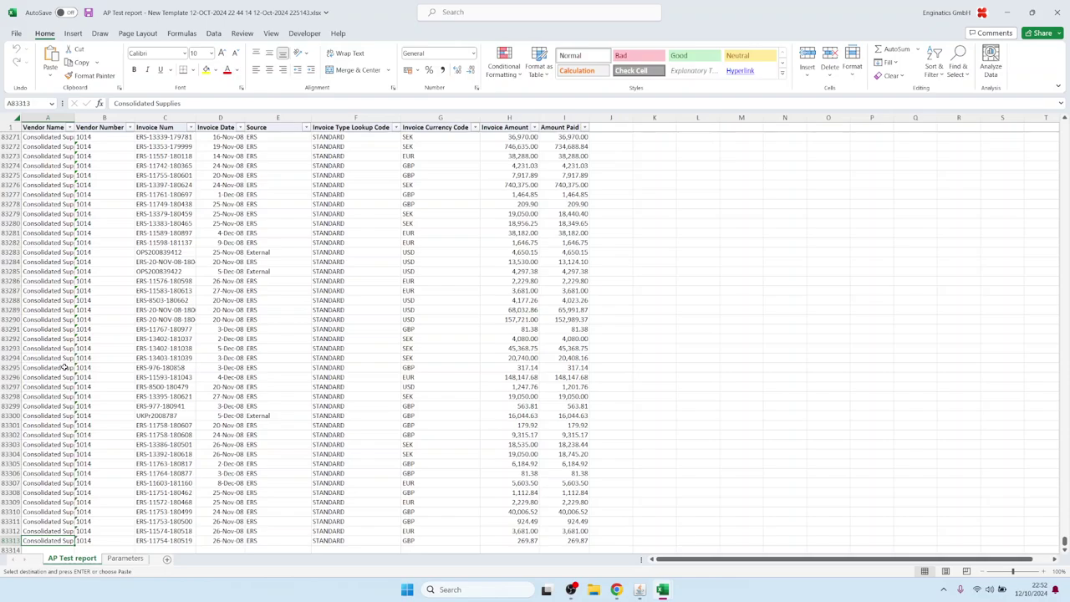
click(300, 234)
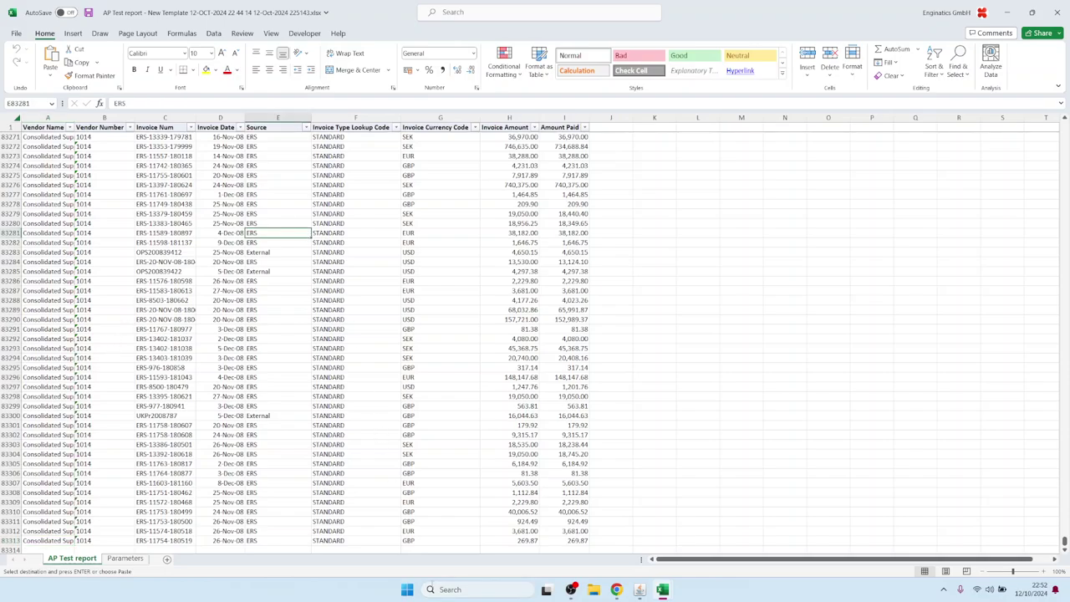
Return to the report setup in Oracle Applications, review the Supplier Number parameter's AP_SRS_VENDOR_NUMBER LOV query and close it
mouse_move(640, 589)
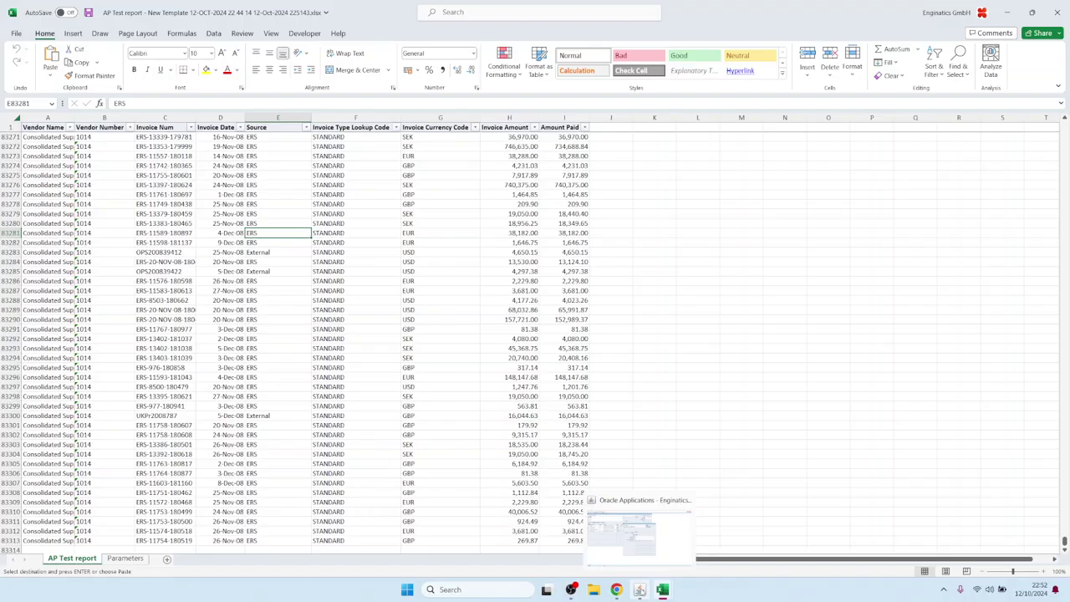
click(651, 534)
click(612, 155)
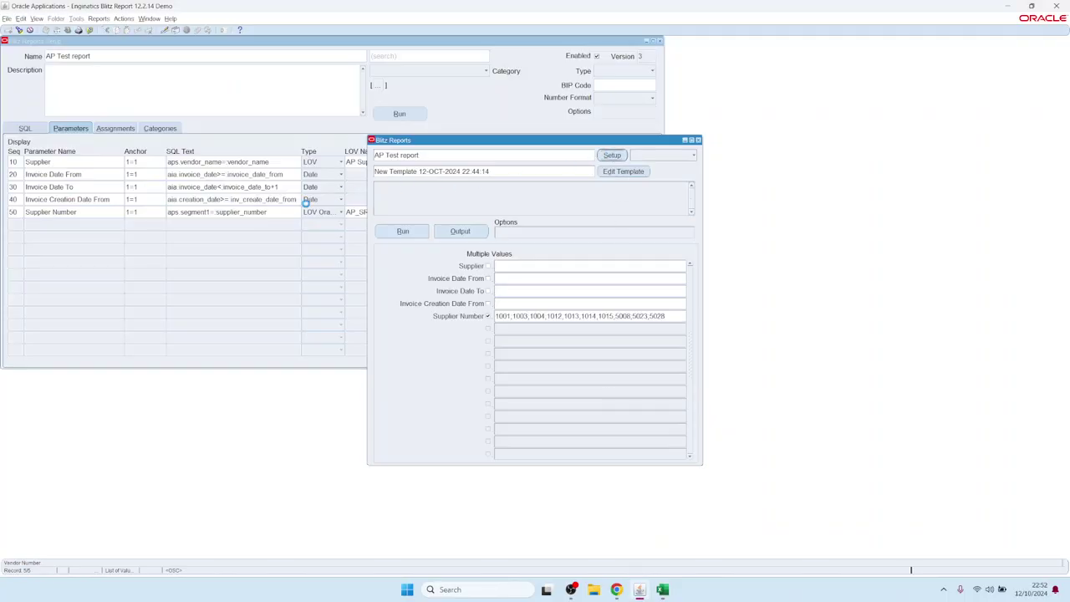
double_click(456, 212)
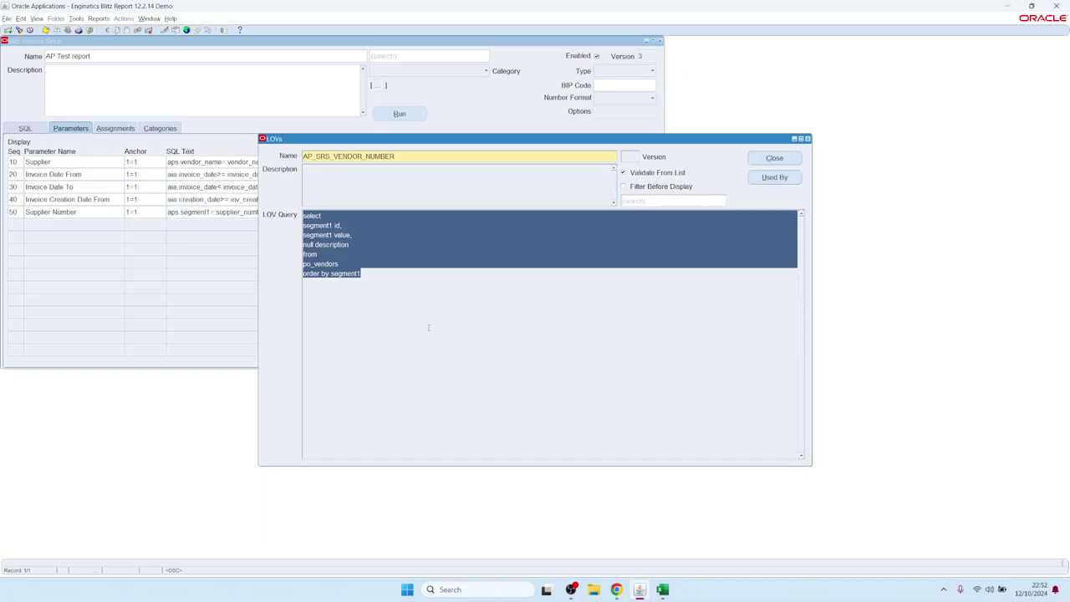
click(774, 158)
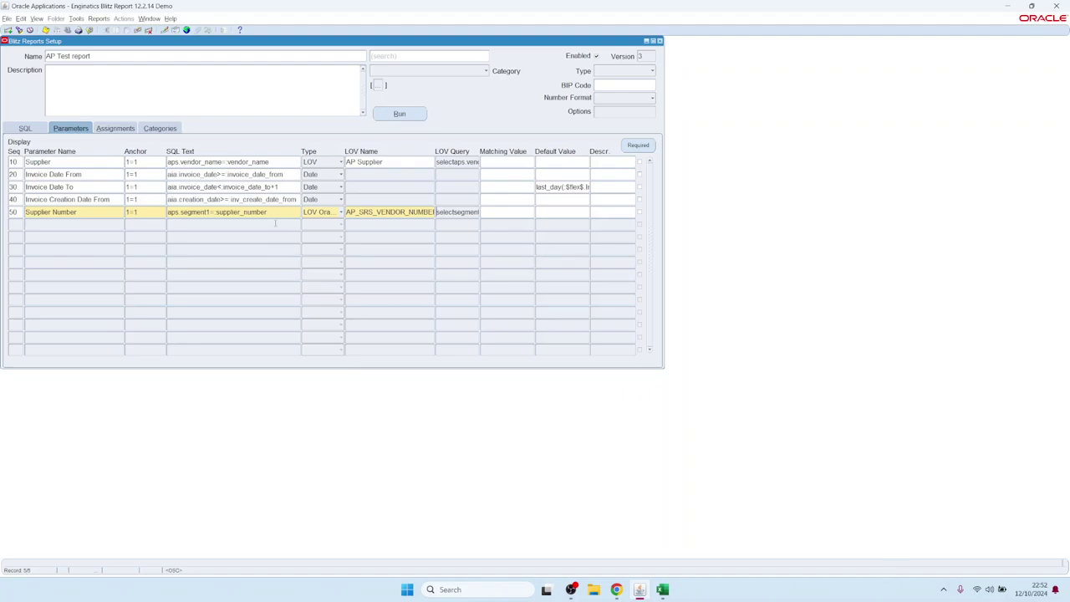
Change the Supplier Number parameter's type to LOV custom and replace null with vendor_name as the description in its query, saving the LOV
click(332, 213)
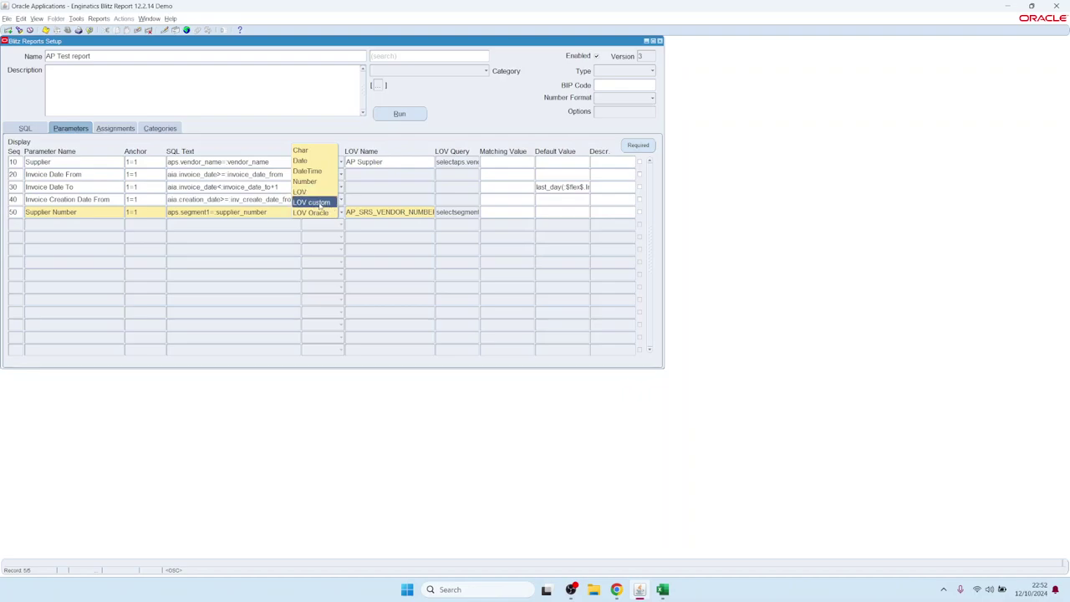
click(320, 204)
double_click(453, 212)
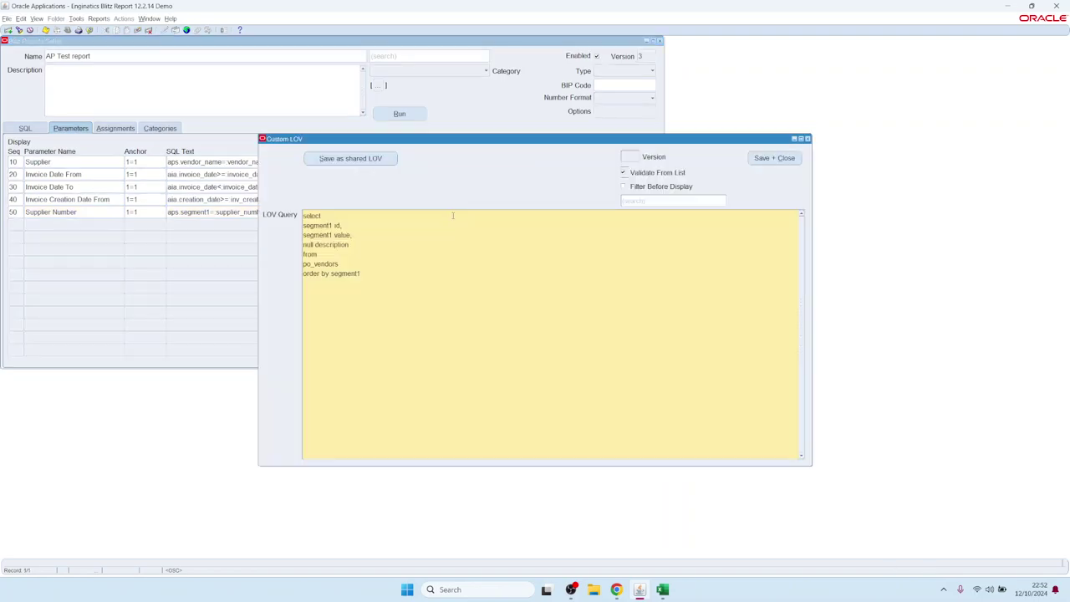
key(ctrl+a)
click(311, 244)
double_click(309, 244)
text(vendor_name)
click(774, 157)
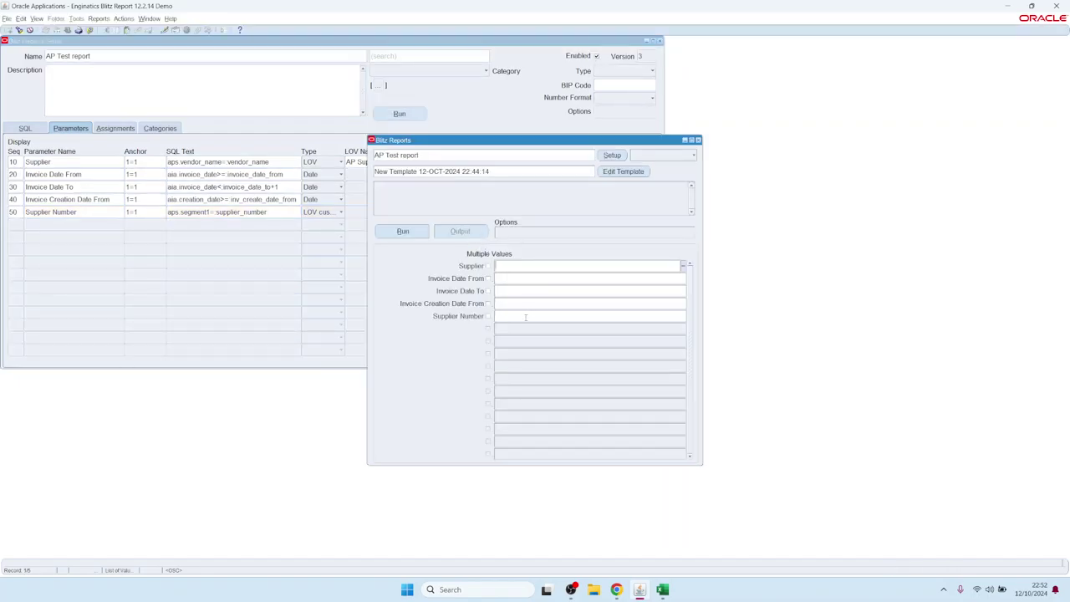
Browse the Supplier Number list with its descriptions in the report's run form and pick a supplier number
click(526, 317)
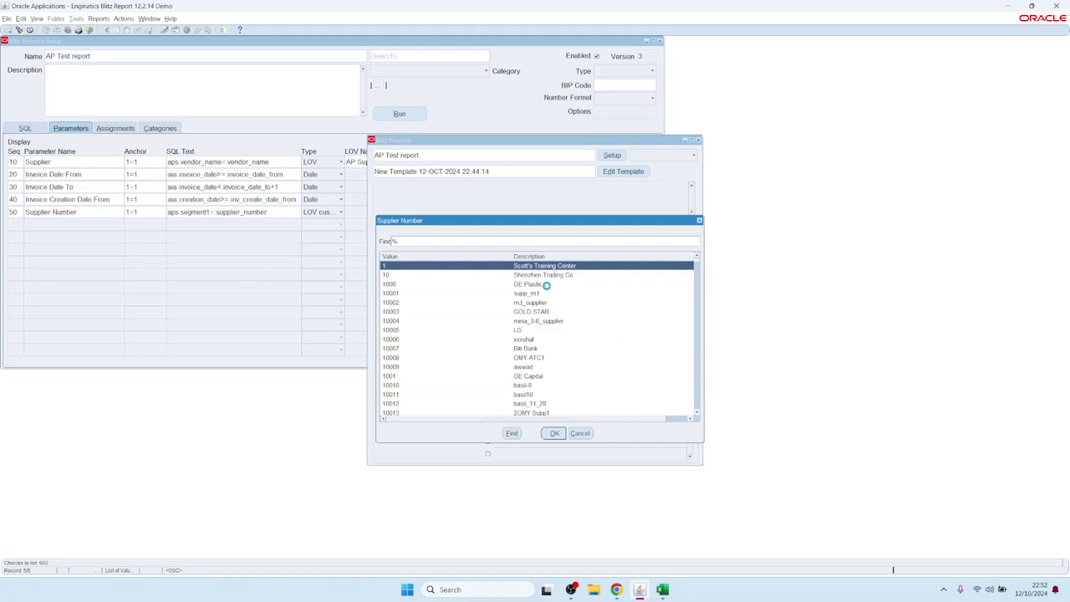
click(546, 286)
scroll(558, 360, down, 10)
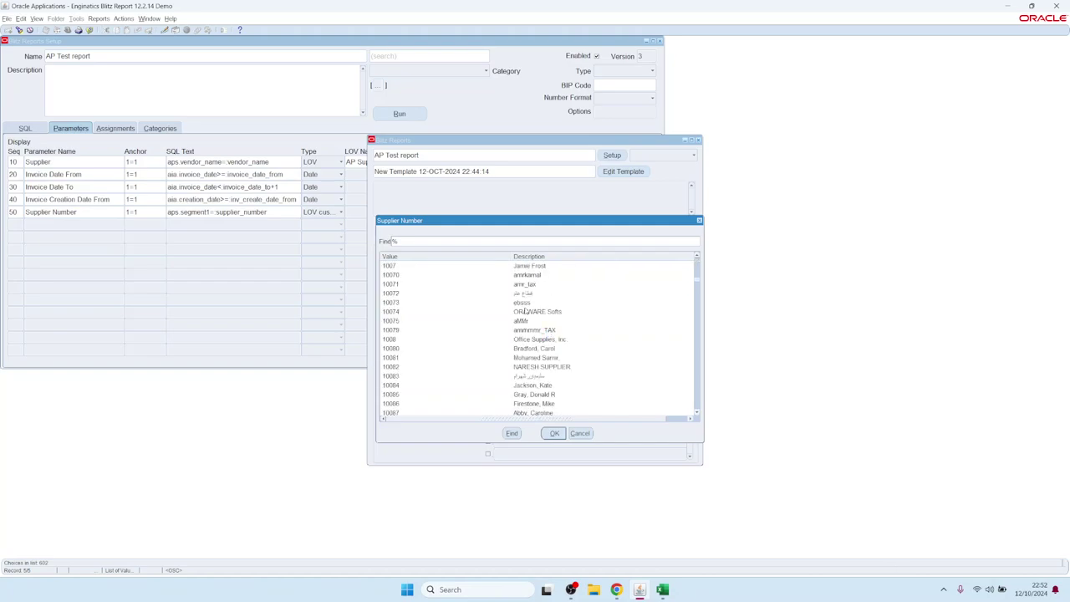
click(526, 330)
scroll(526, 331, up, 16)
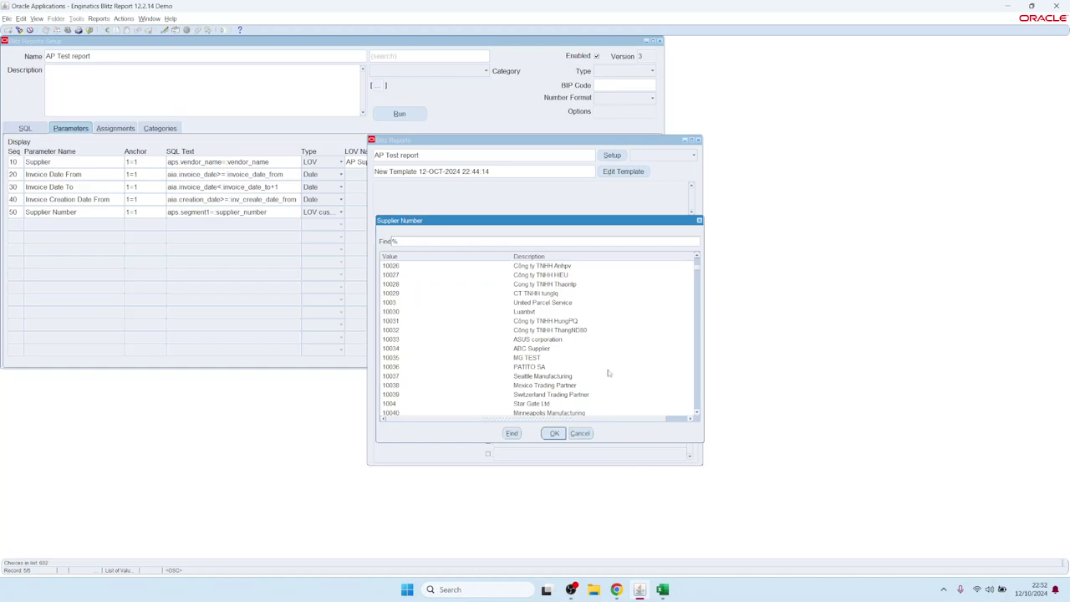
click(553, 432)
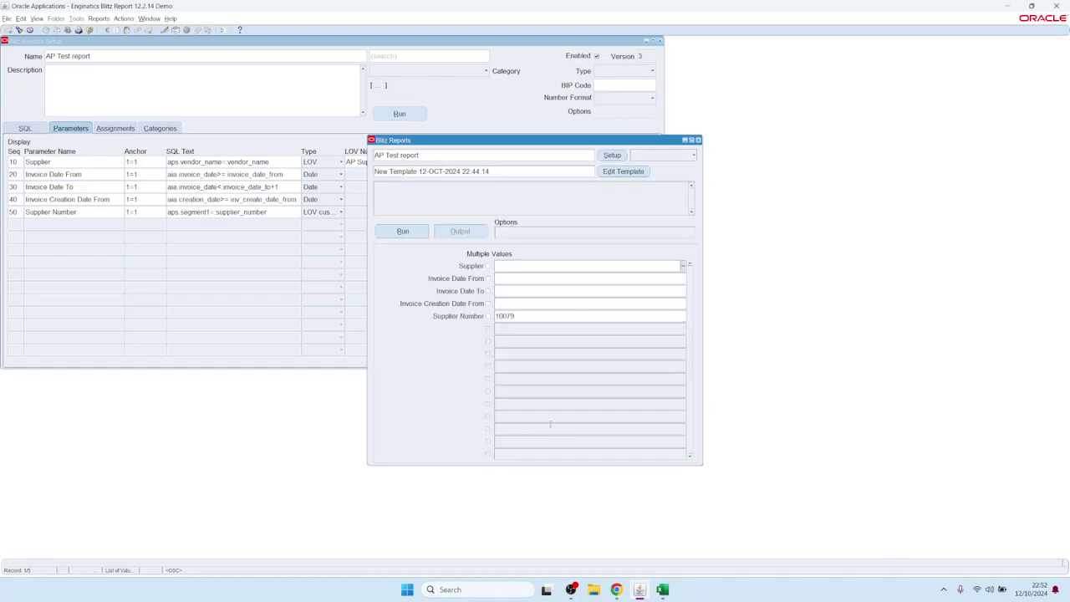
Reopen the report setup, check the custom LOV query of the Supplier Number parameter and close it
click(612, 156)
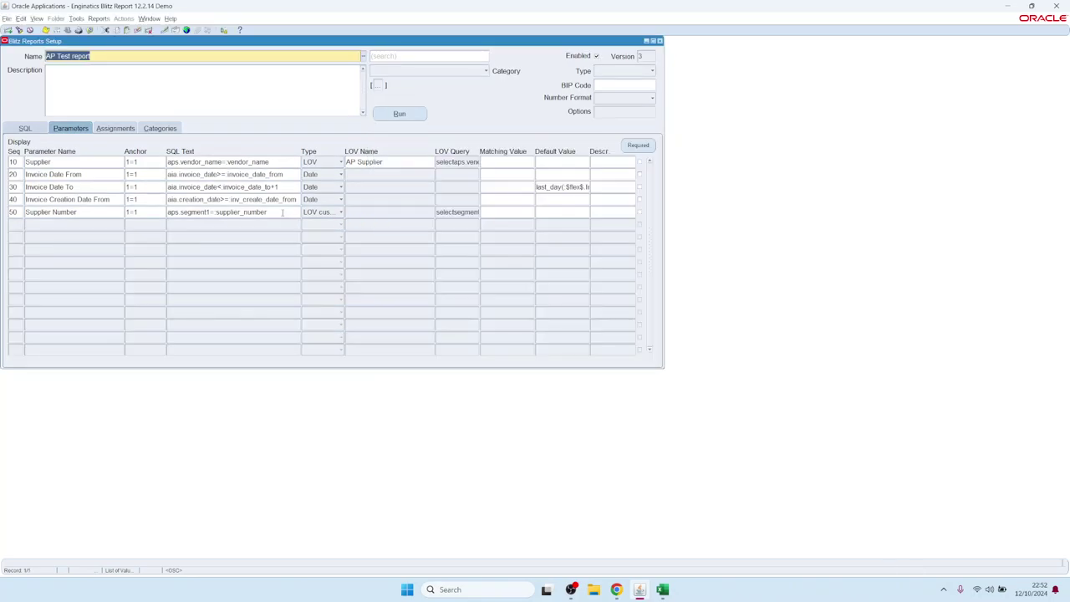
double_click(464, 211)
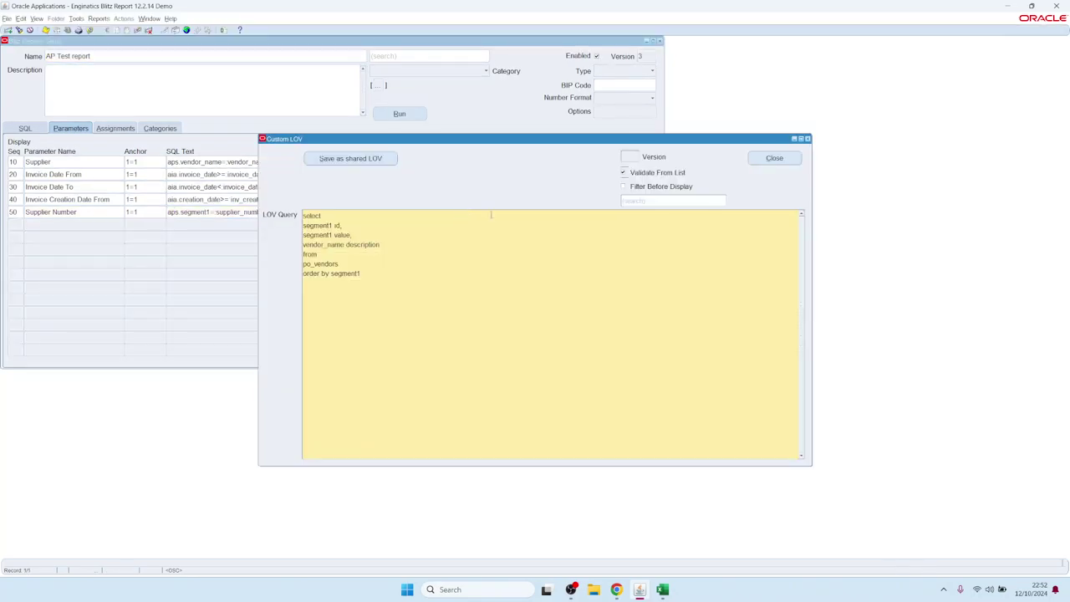
click(771, 158)
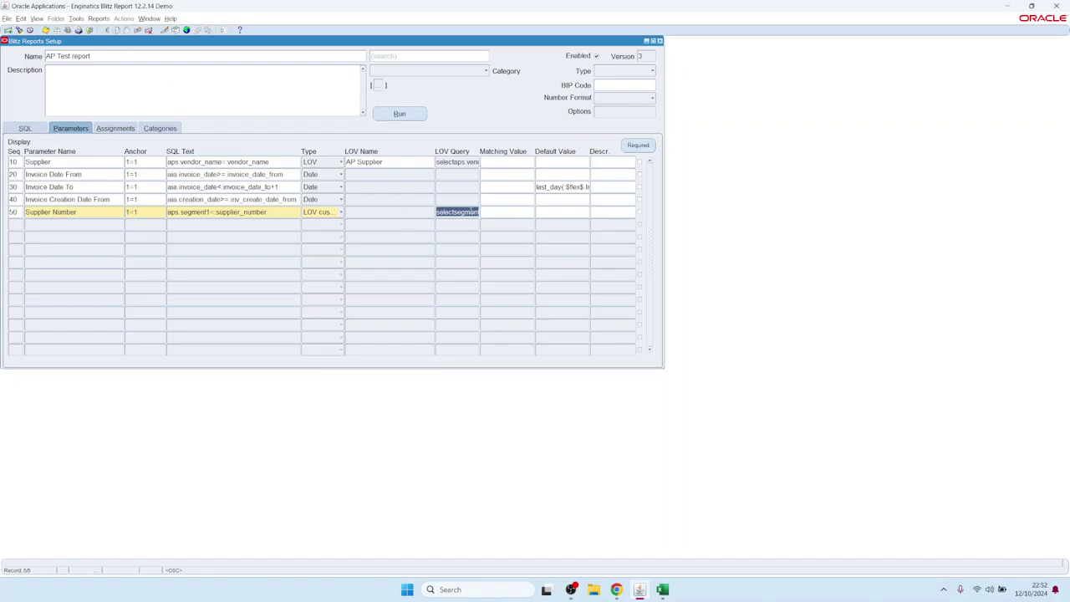
Save the Supplier Number parameter's custom LOV as a shared LOV named Test Supplier Number LOV
double_click(459, 211)
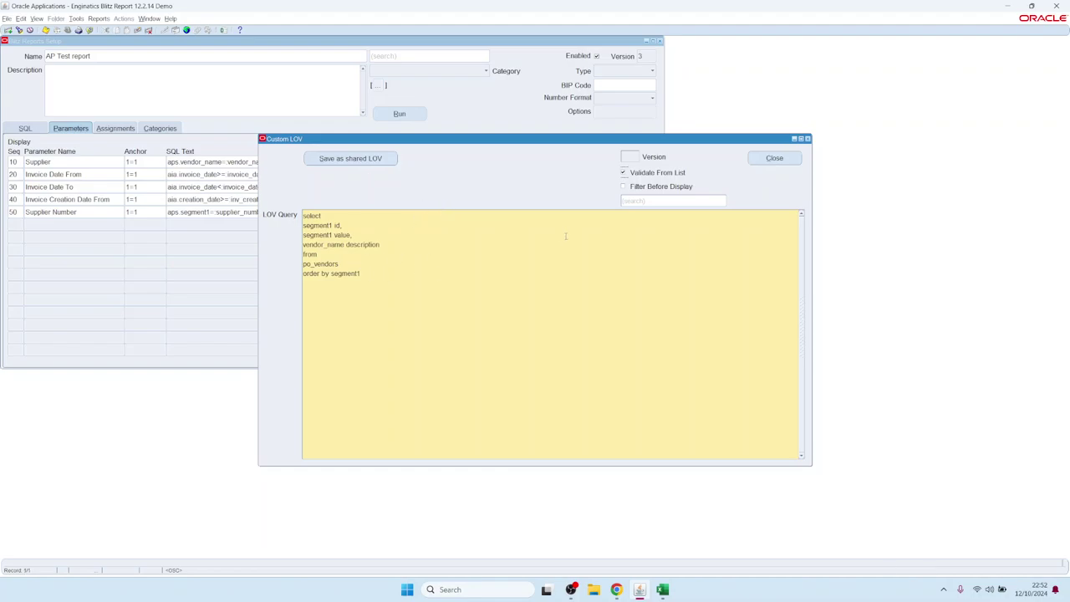
click(360, 159)
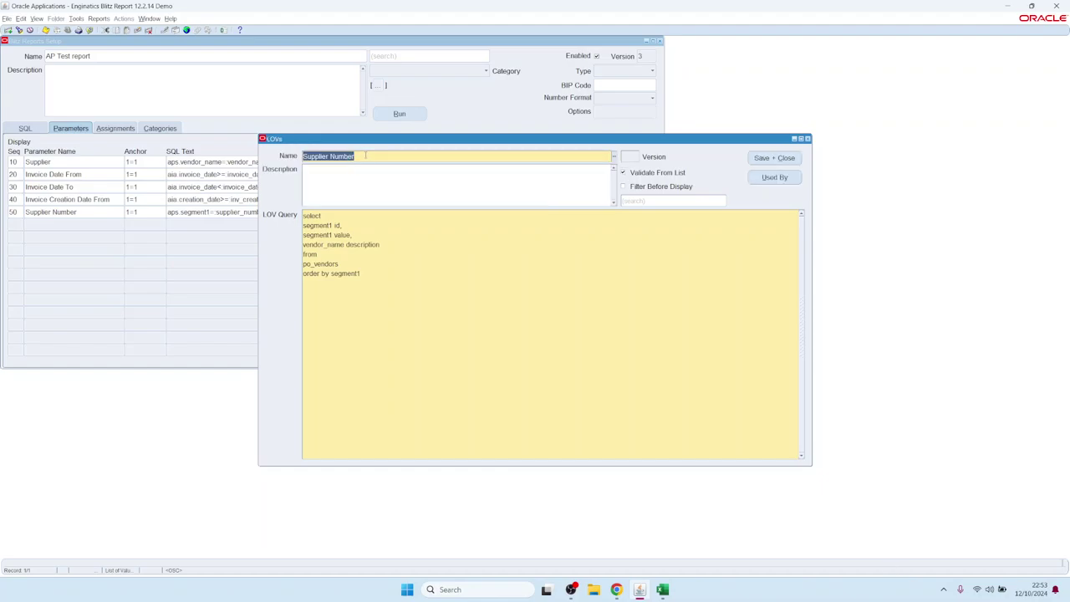
click(365, 155)
key(Home)
text(Test )
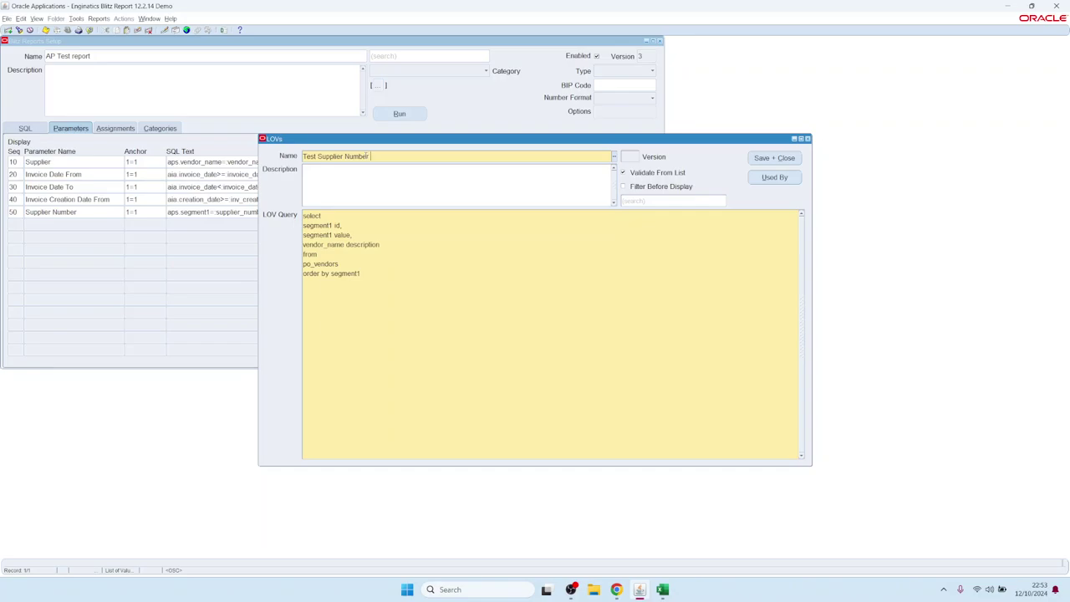
text( LOV)
click(775, 159)
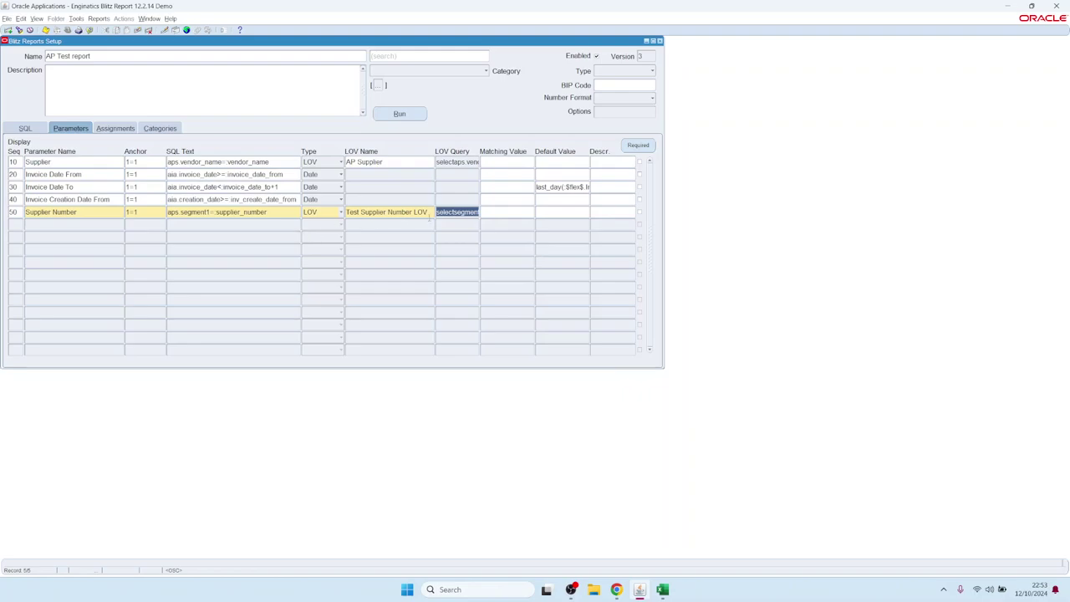
click(428, 214)
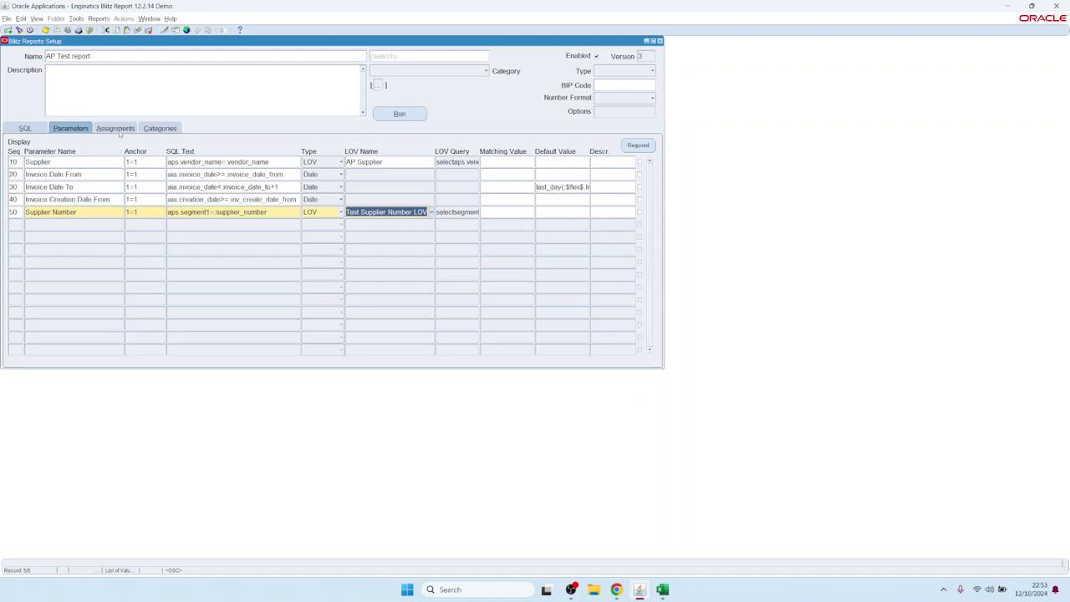
Add an Include assignment to the report at Application level for Payables
click(120, 129)
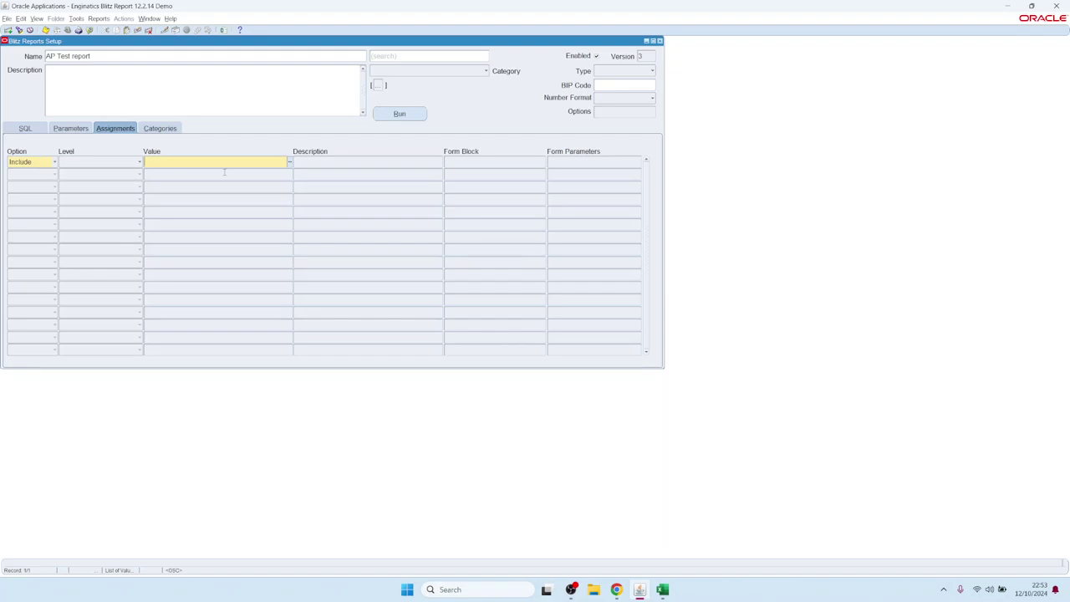
click(138, 167)
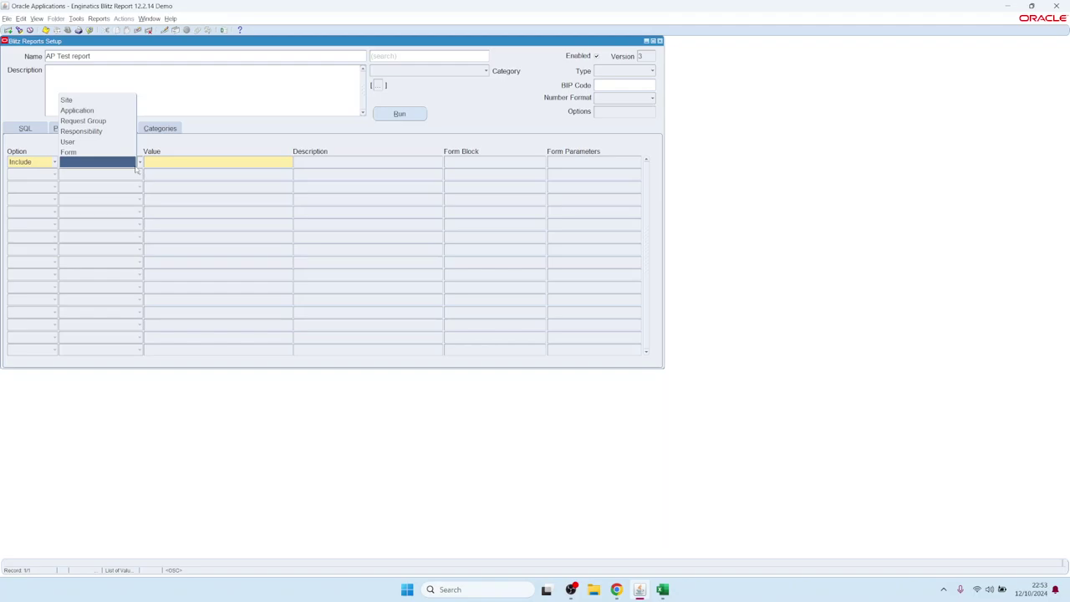
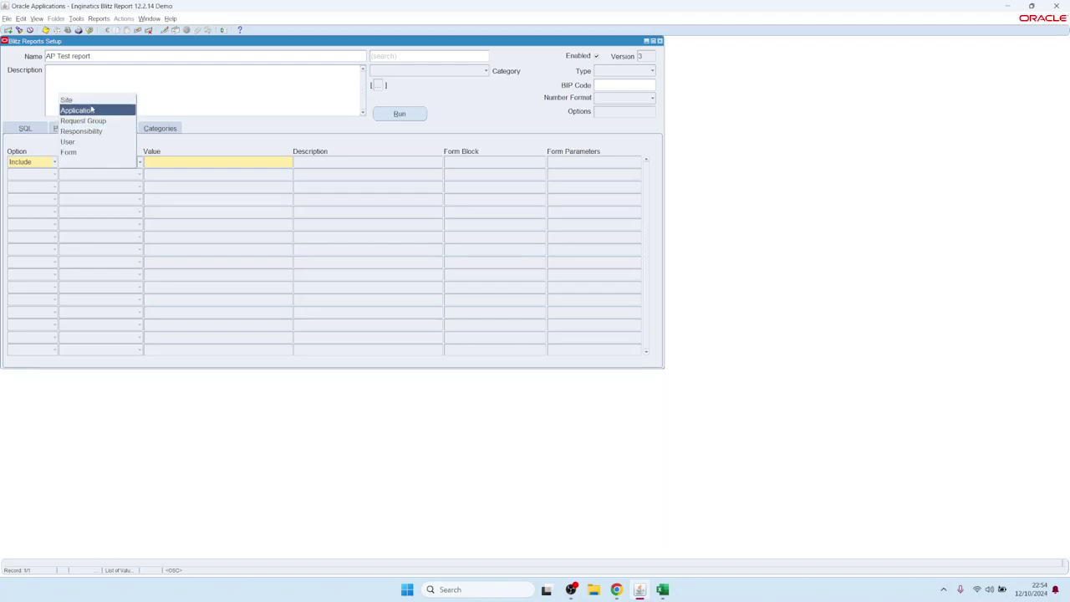
click(265, 165)
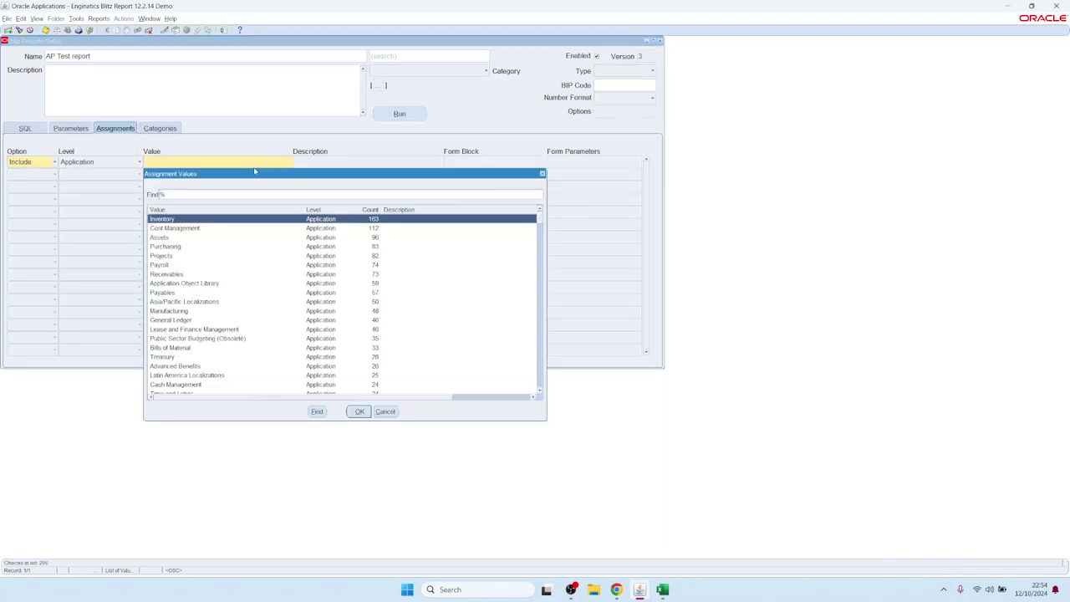
text(pa)
key(Down)
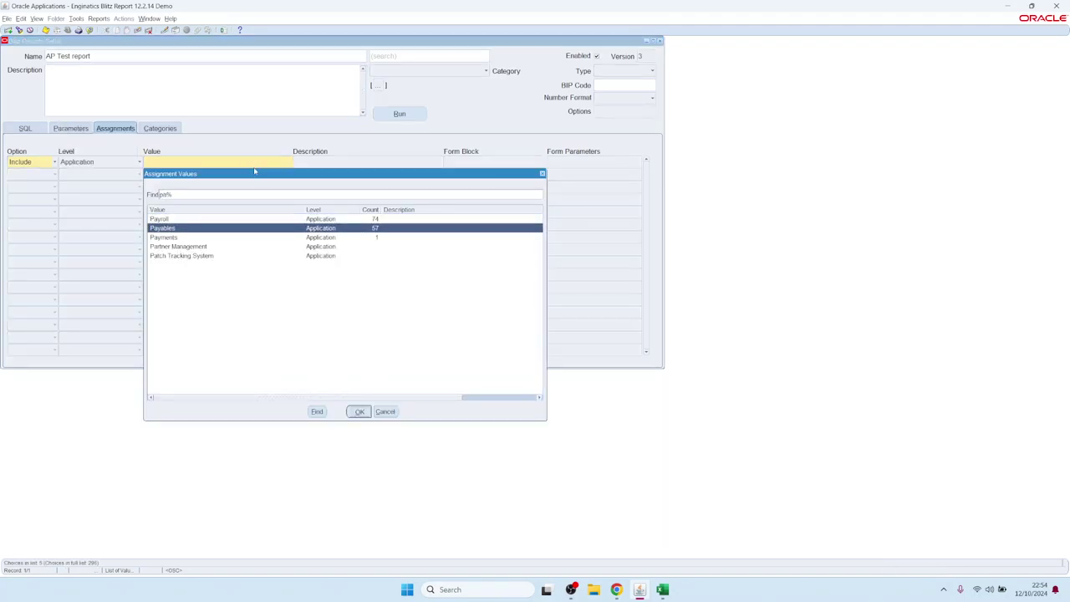
key(Return)
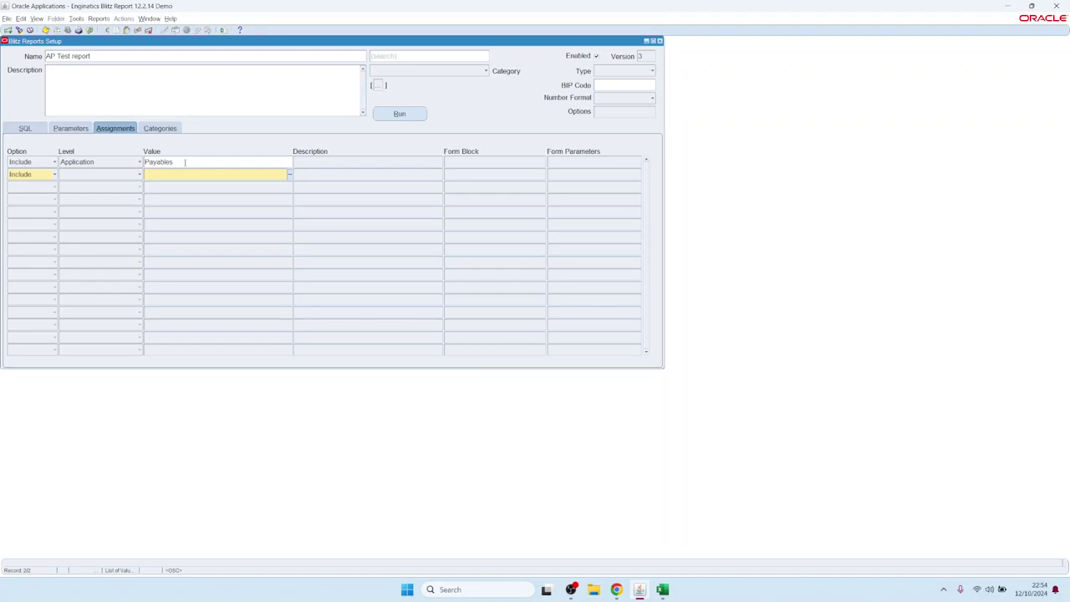
Add an Include assignment at Form level for APXINWKB, the Invoice Workbench, then save the report and close its setup
click(132, 174)
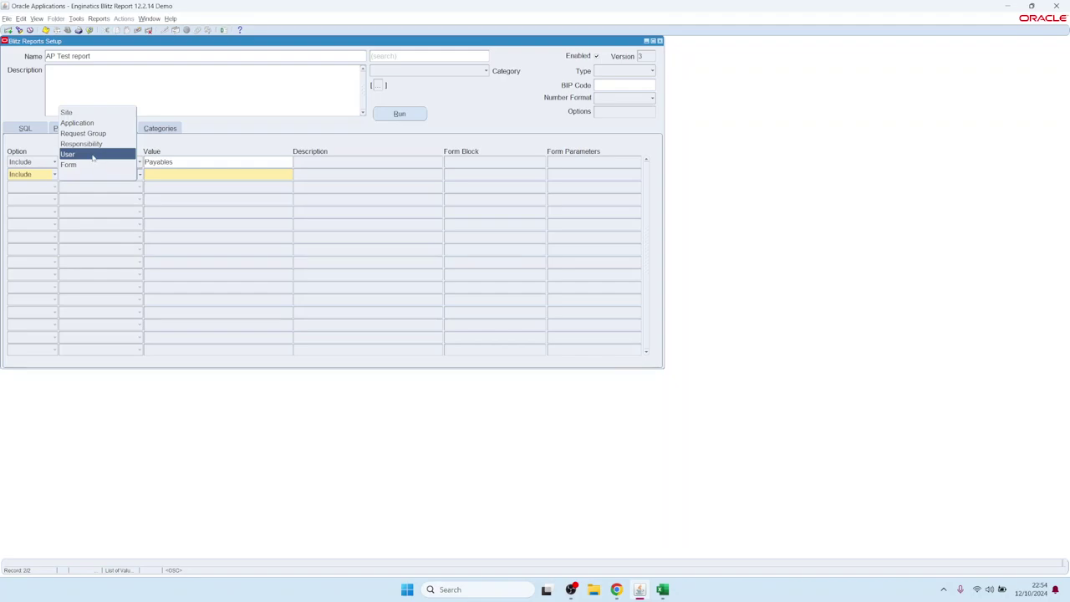
click(191, 165)
click(31, 175)
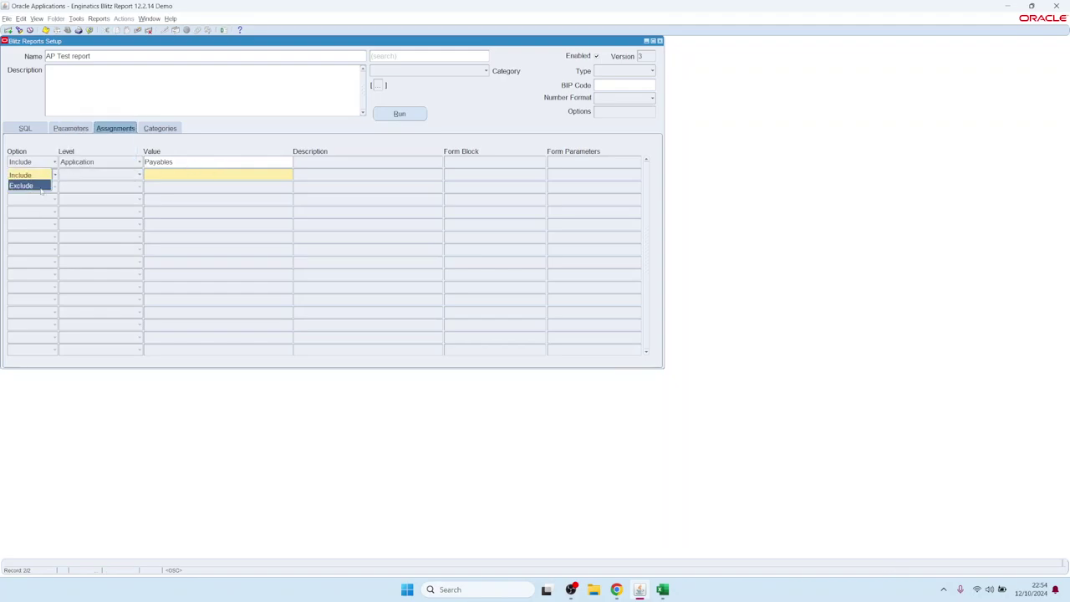
click(121, 174)
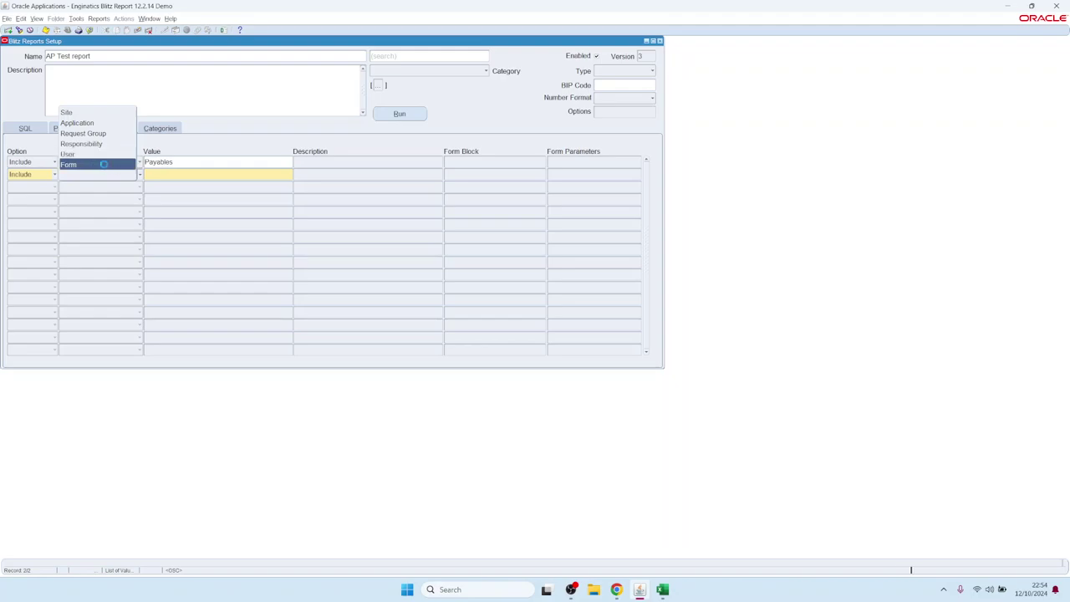
click(104, 165)
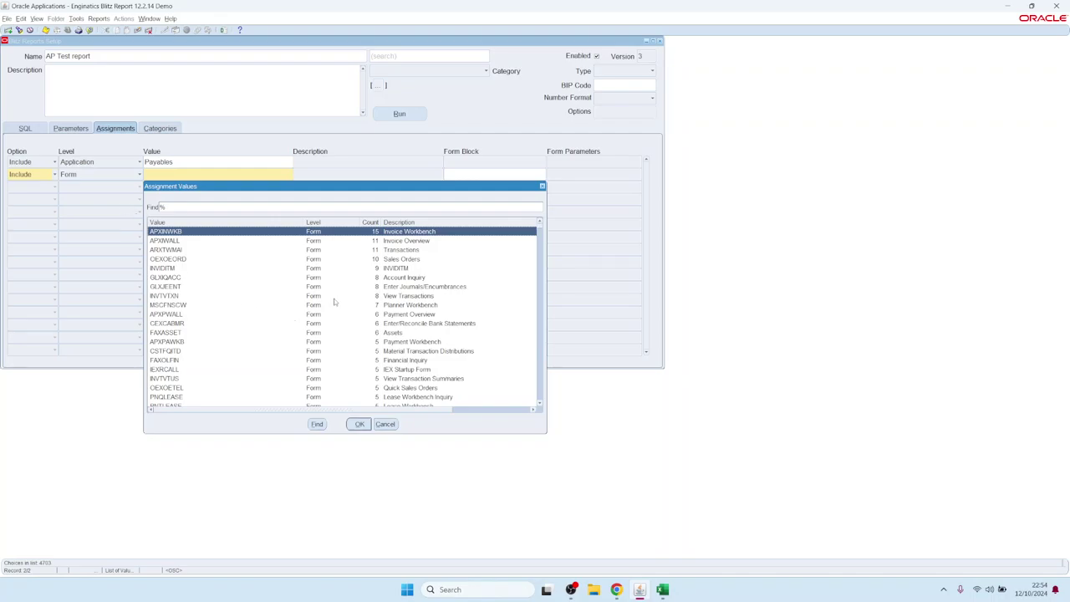
click(224, 315)
click(410, 232)
double_click(396, 232)
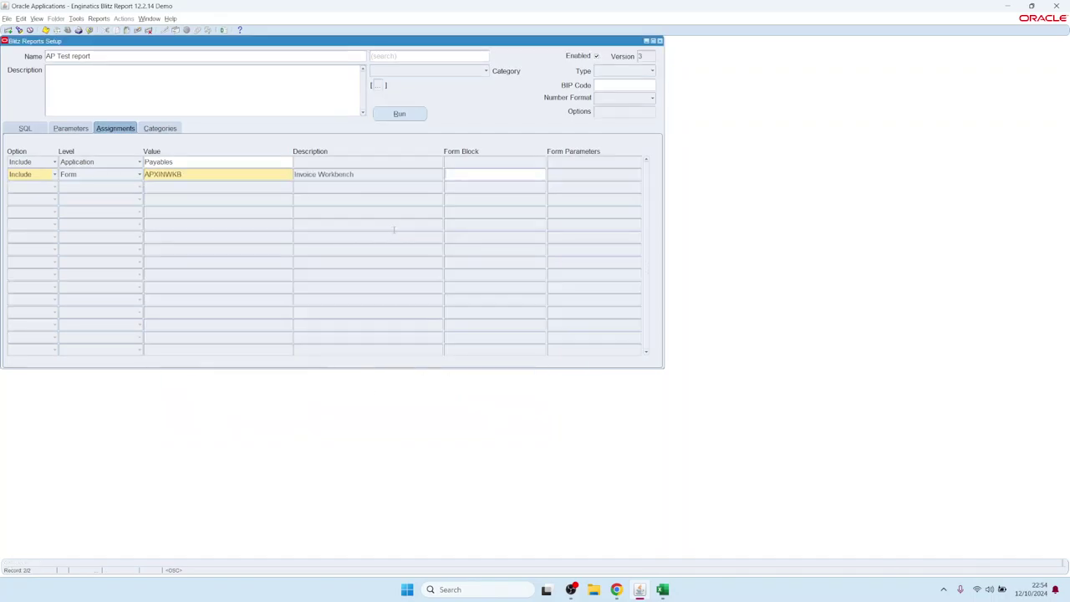
key(ctrl+s)
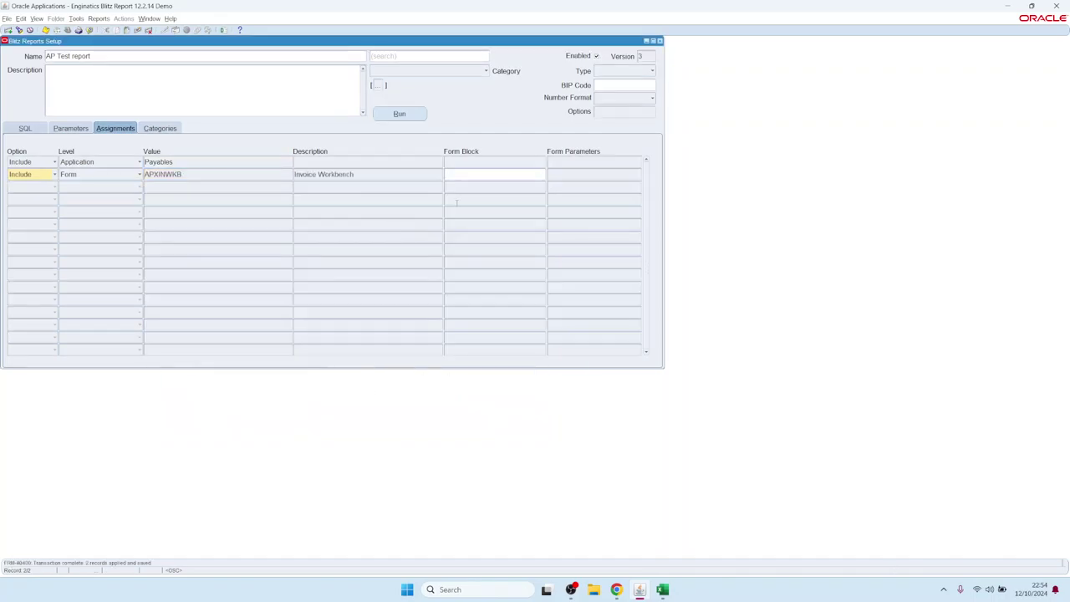
key(F4)
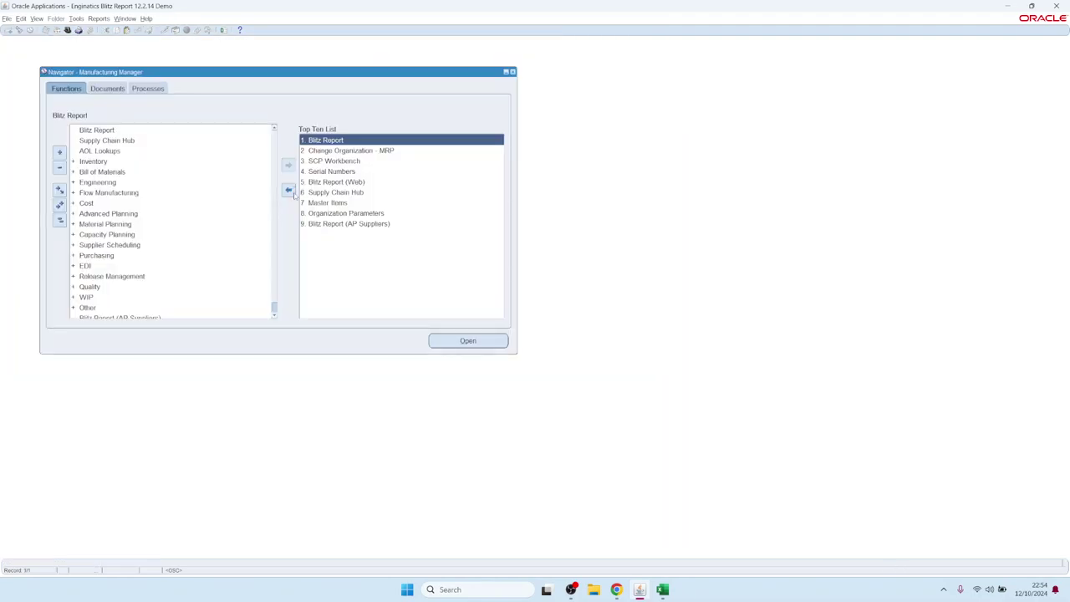
Switch the responsibility to Payables, Vision Operations (USA)
key(alt+f)
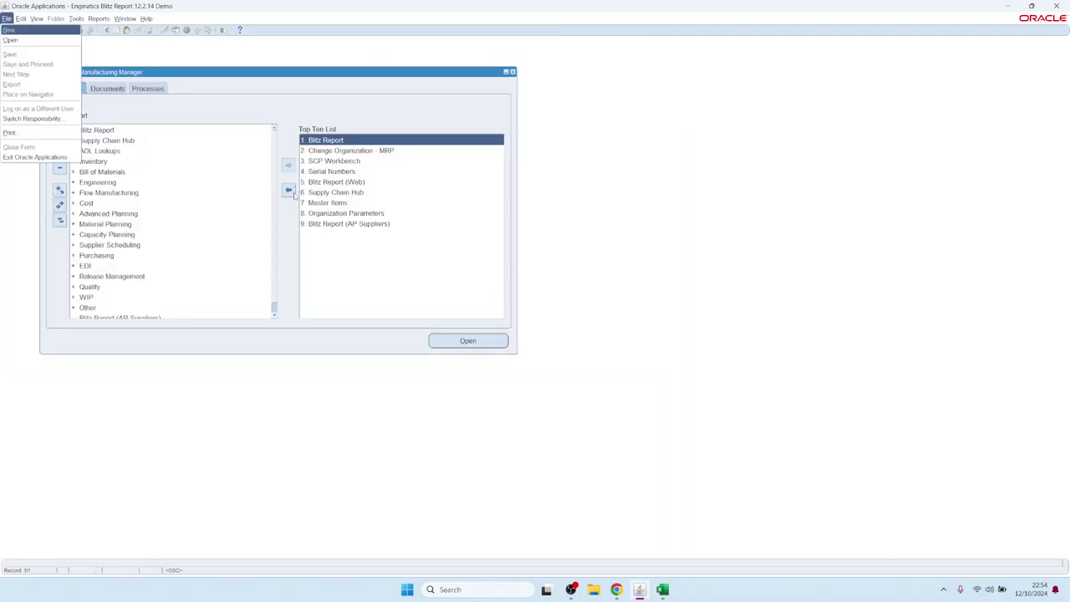
text(w)
text(m%)
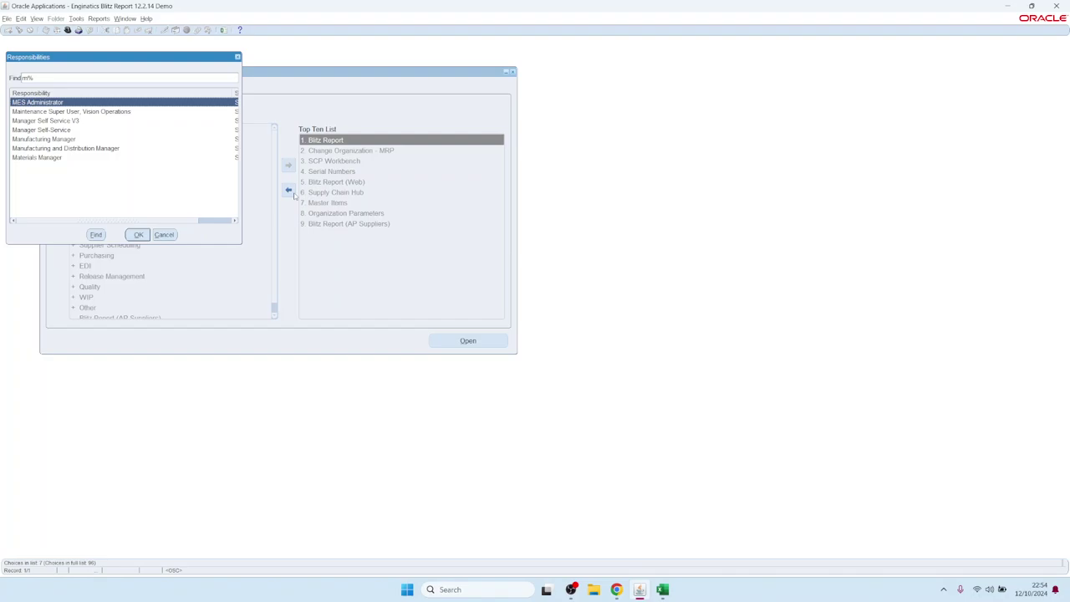
key(BackSpace)
text(pay)
key(Down)
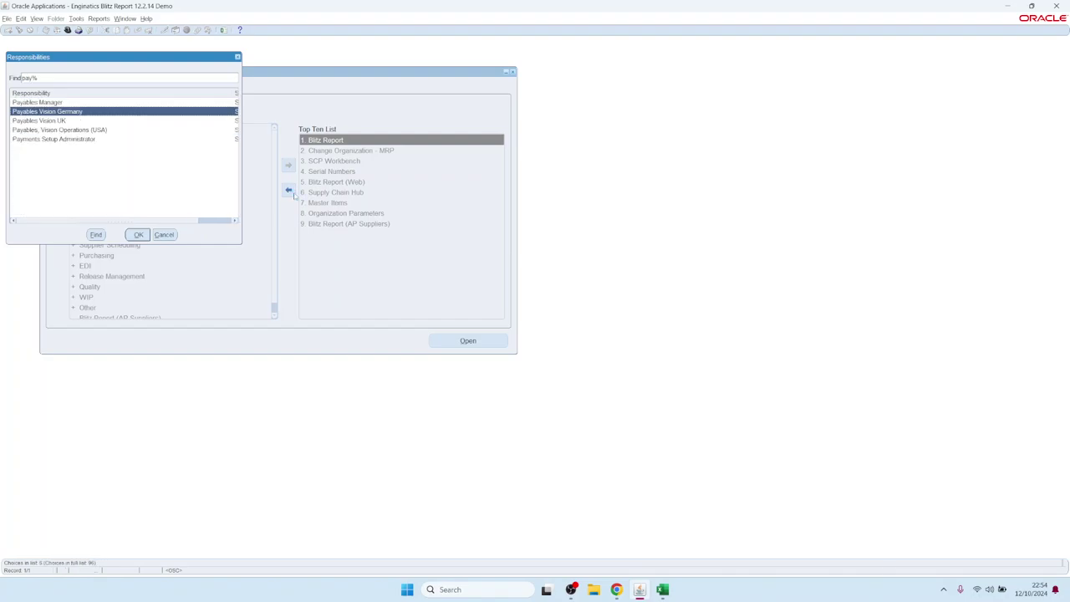
key(Down)
key(Down)
key(Return)
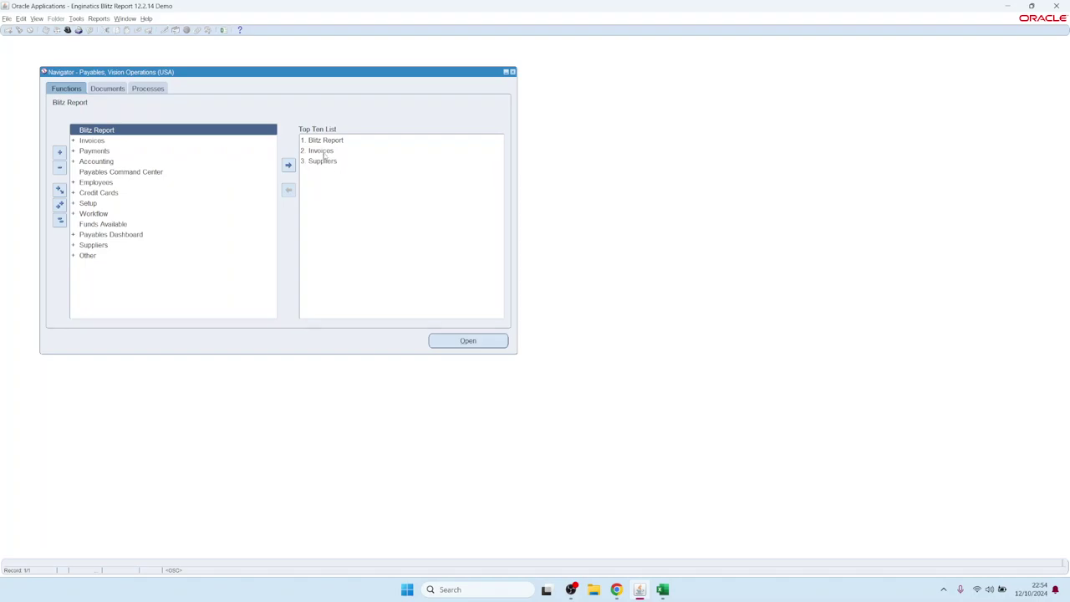
Open the Invoices function and find invoices with a starting date of 01-JAN-2005
click(321, 151)
double_click(317, 151)
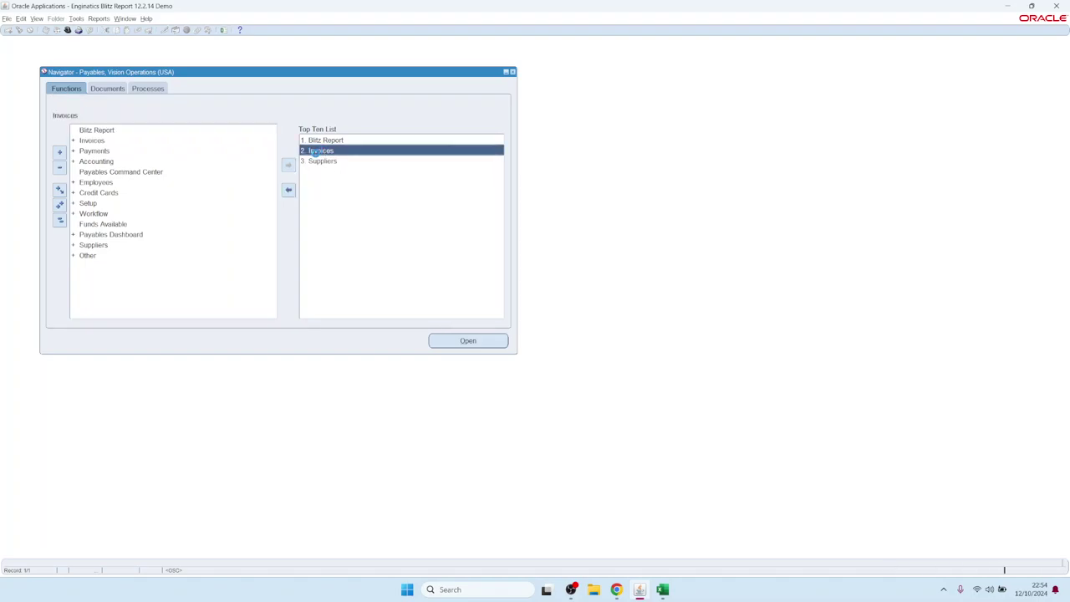
click(156, 178)
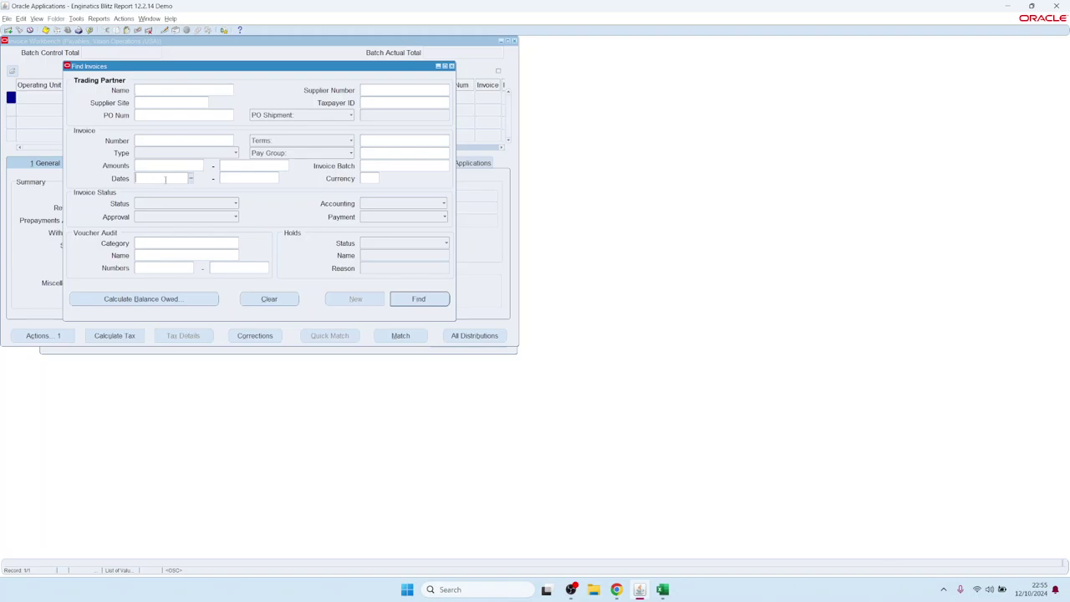
text(1JAN05)
key(Tab)
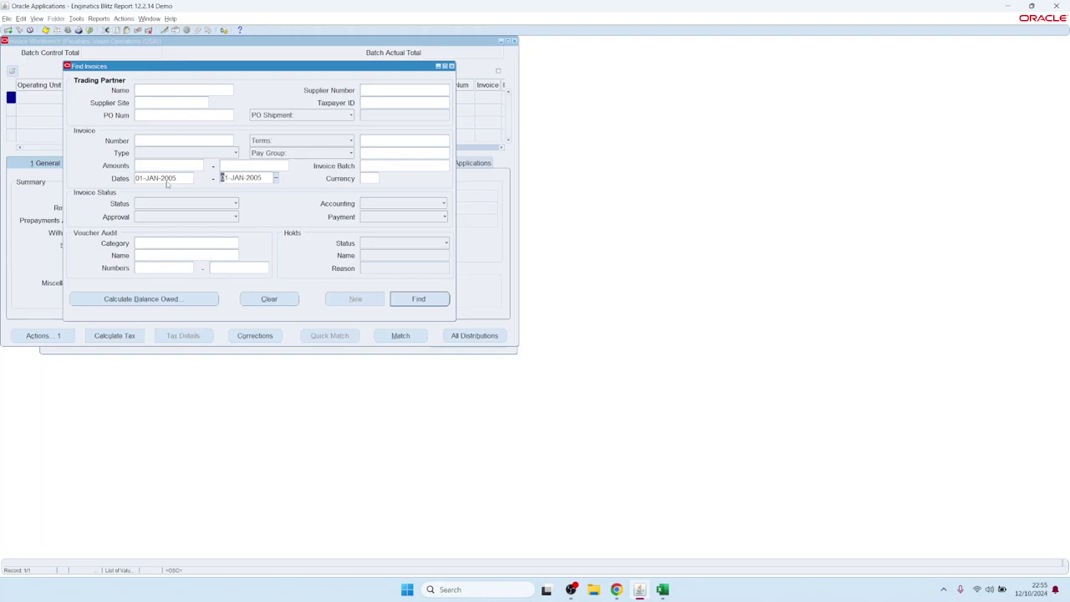
key(Return)
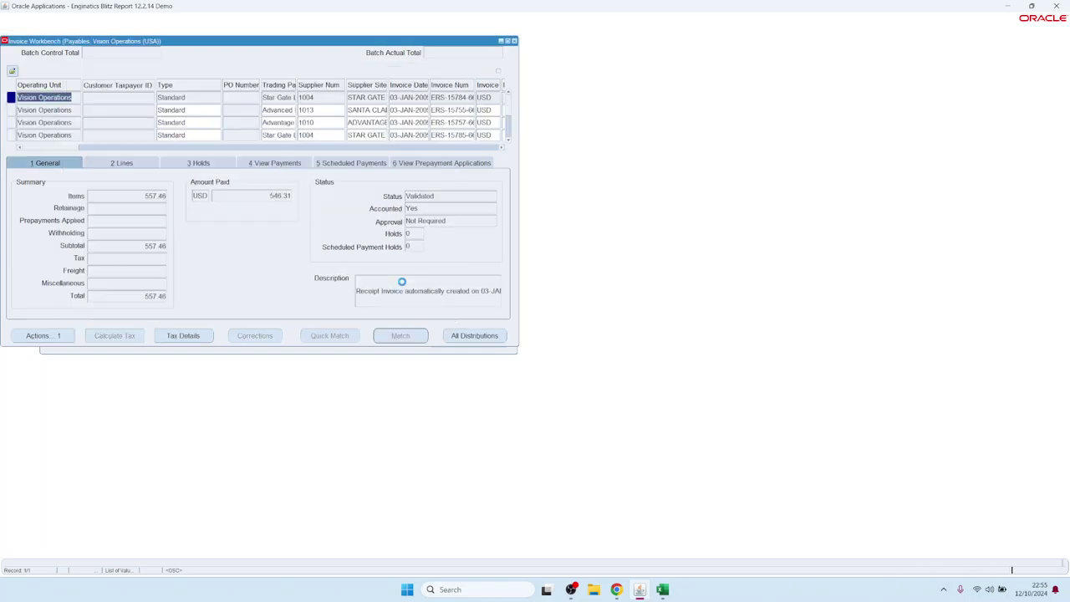
Select the ADVANTAGE - US invoice in the Invoice Workbench, launch Blitz Report from it and open AP Test report
click(354, 111)
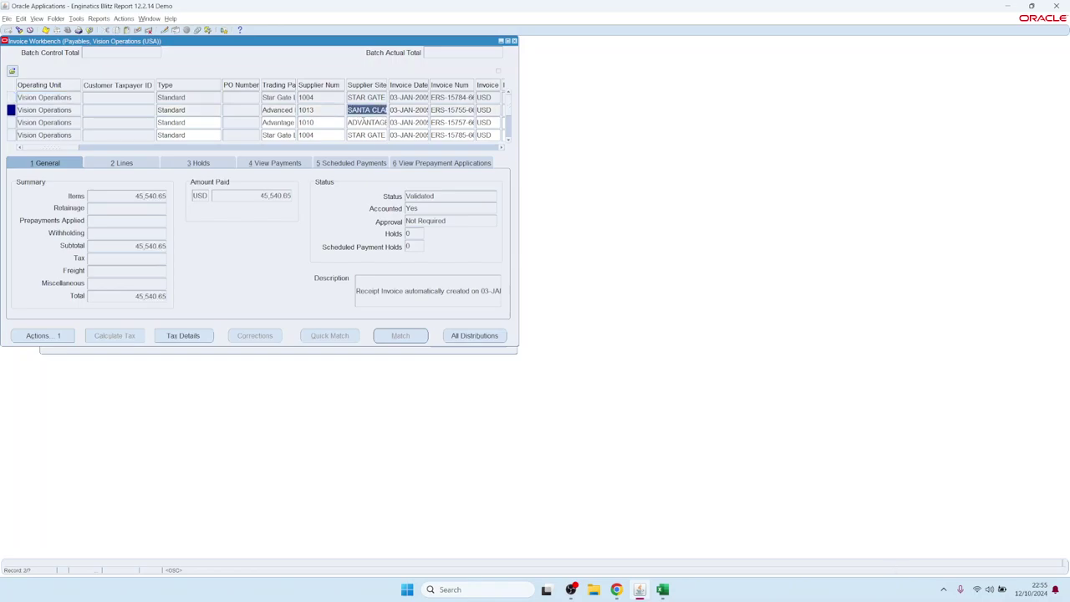
click(367, 122)
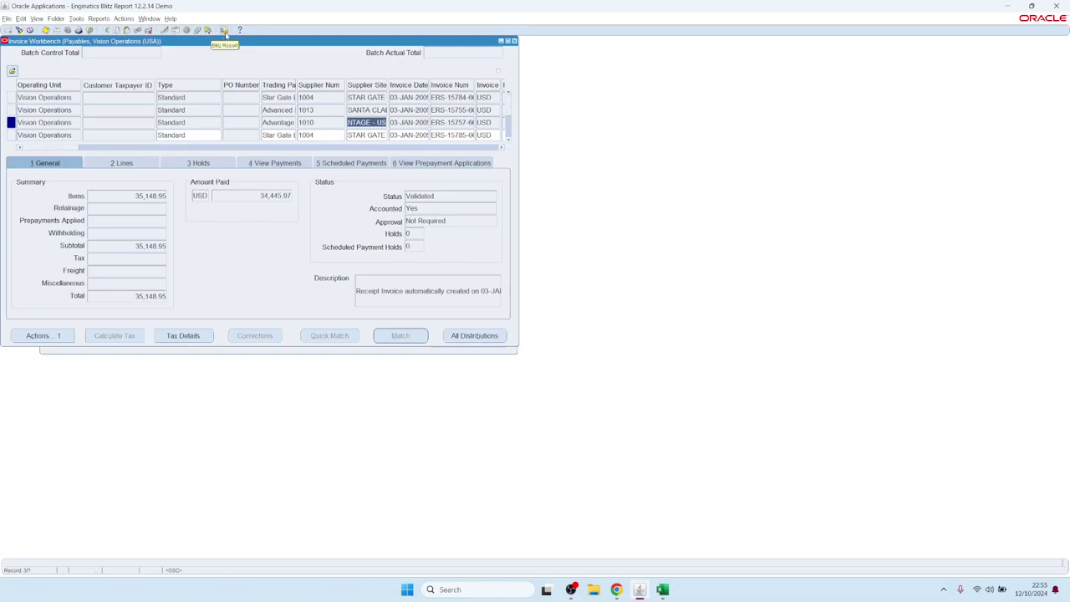
click(225, 32)
click(226, 32)
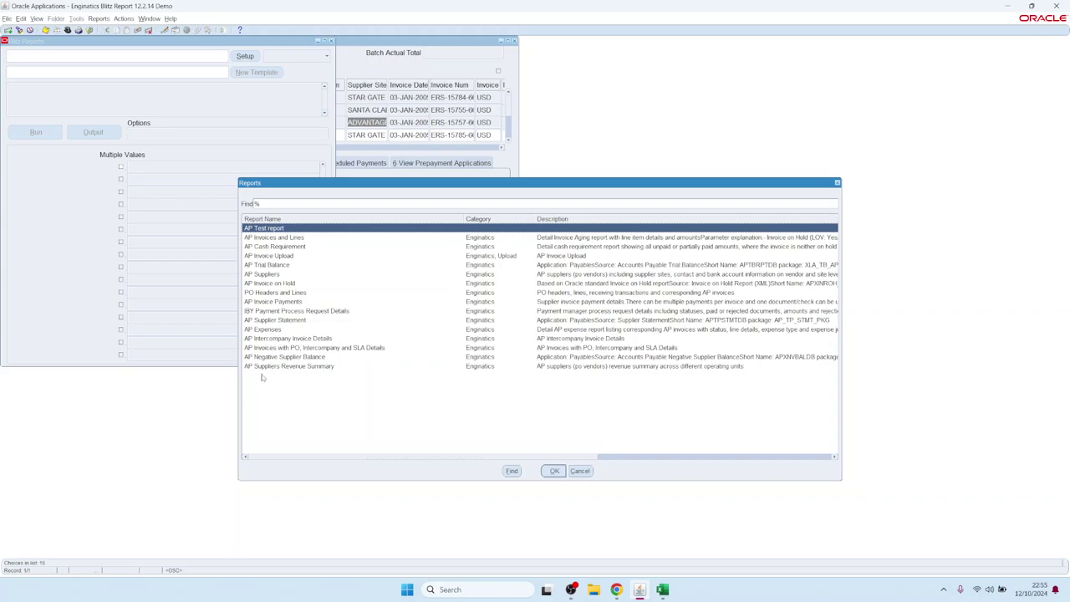
double_click(260, 230)
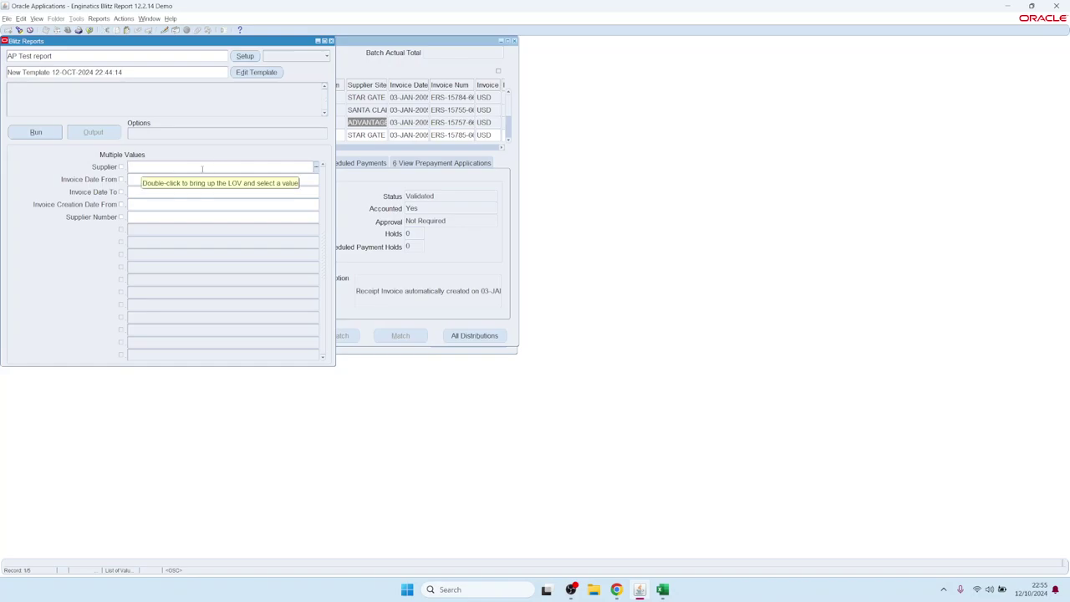
Return to the Invoice Workbench and examine the block and field name behind the selected invoice's Supplier Site, then close the examination
click(348, 60)
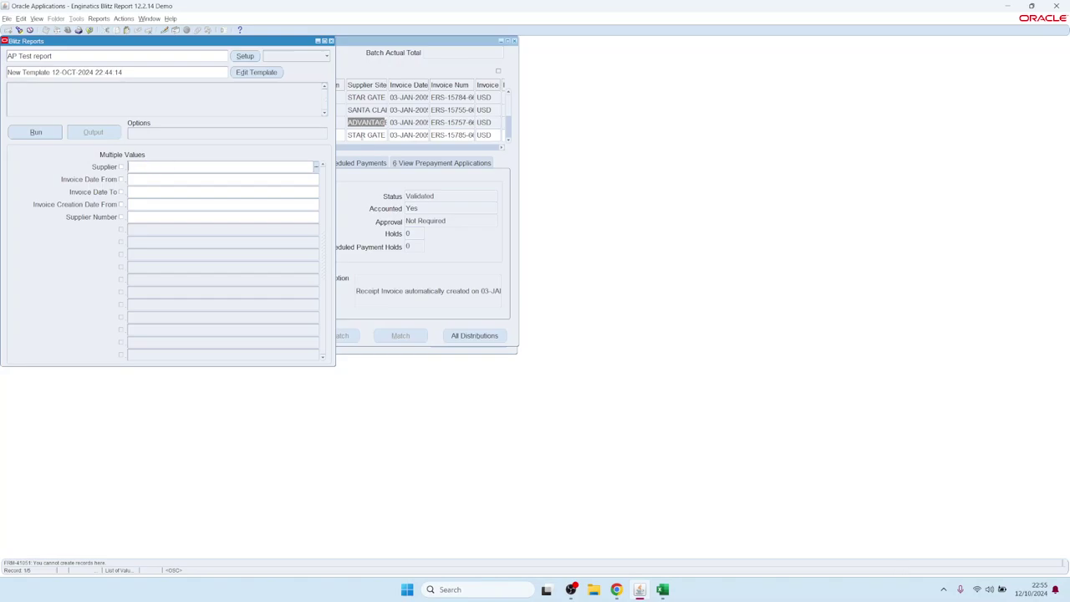
click(169, 18)
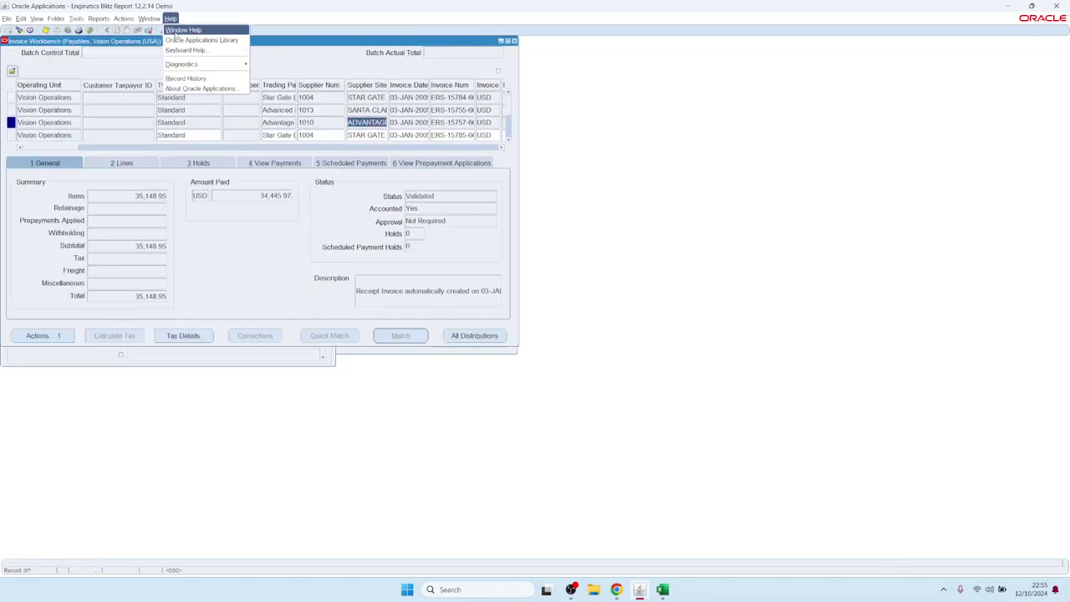
mouse_move(191, 65)
click(285, 75)
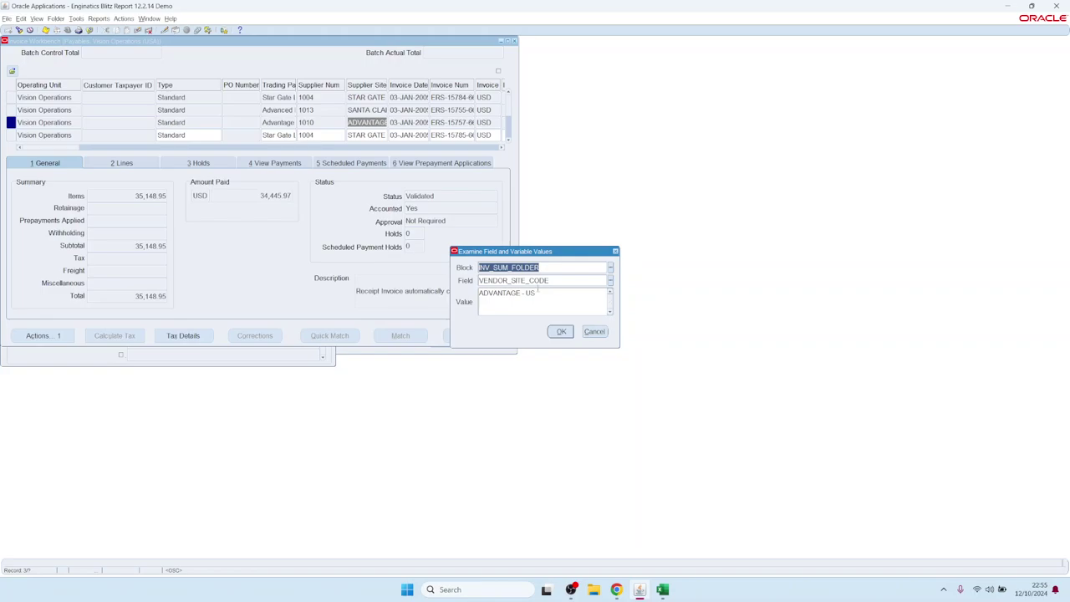
click(594, 331)
Examine the block and field name behind the selected invoice's Trading Partner, then close the examination
click(264, 122)
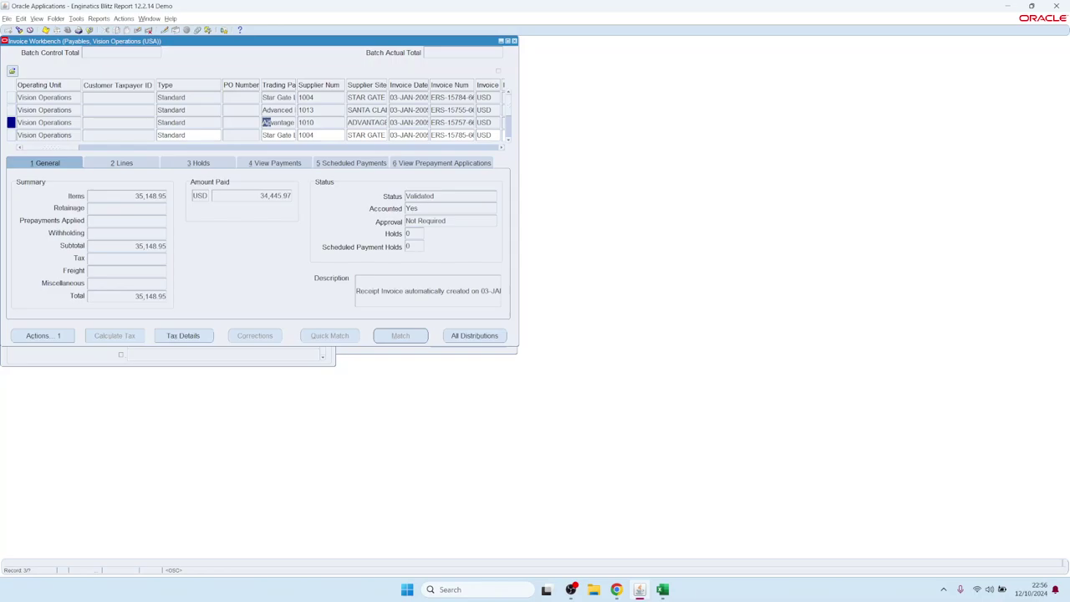
double_click(264, 122)
drag(264, 122, 309, 115)
click(171, 18)
mouse_move(201, 64)
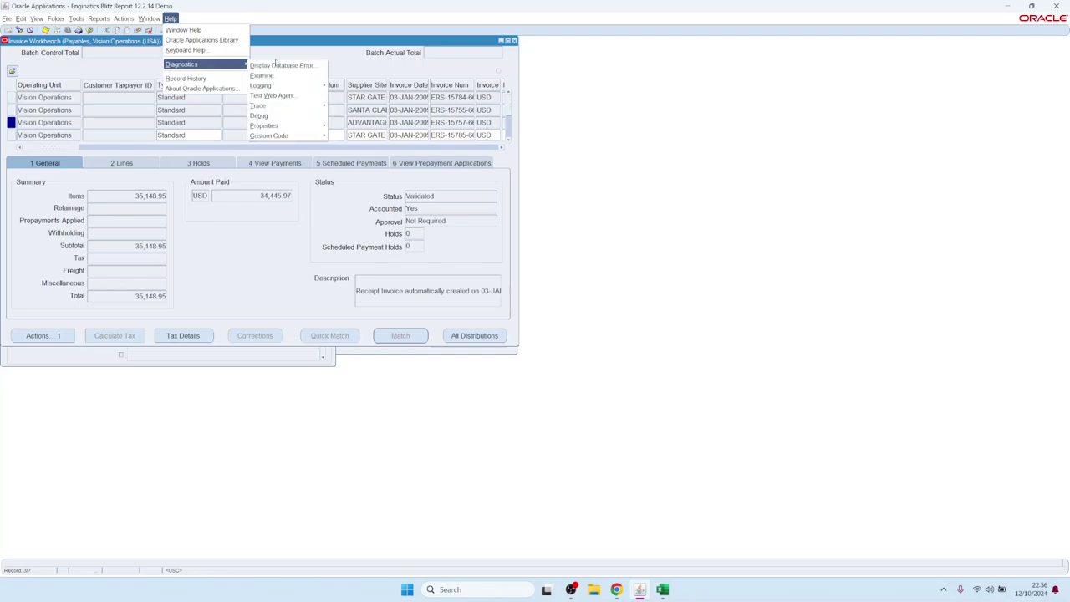
click(264, 75)
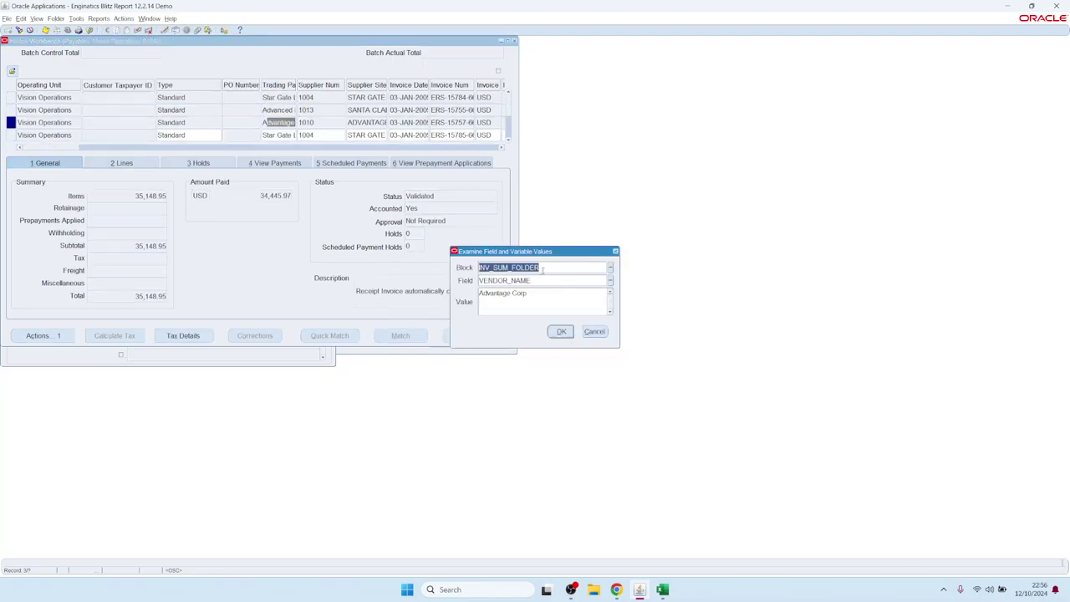
click(520, 280)
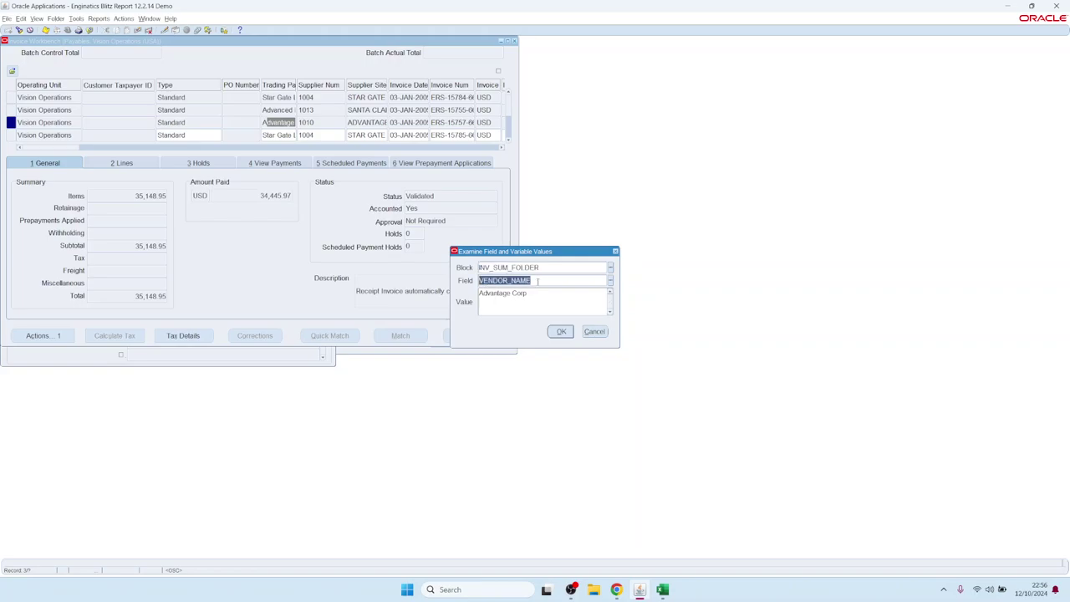
click(563, 331)
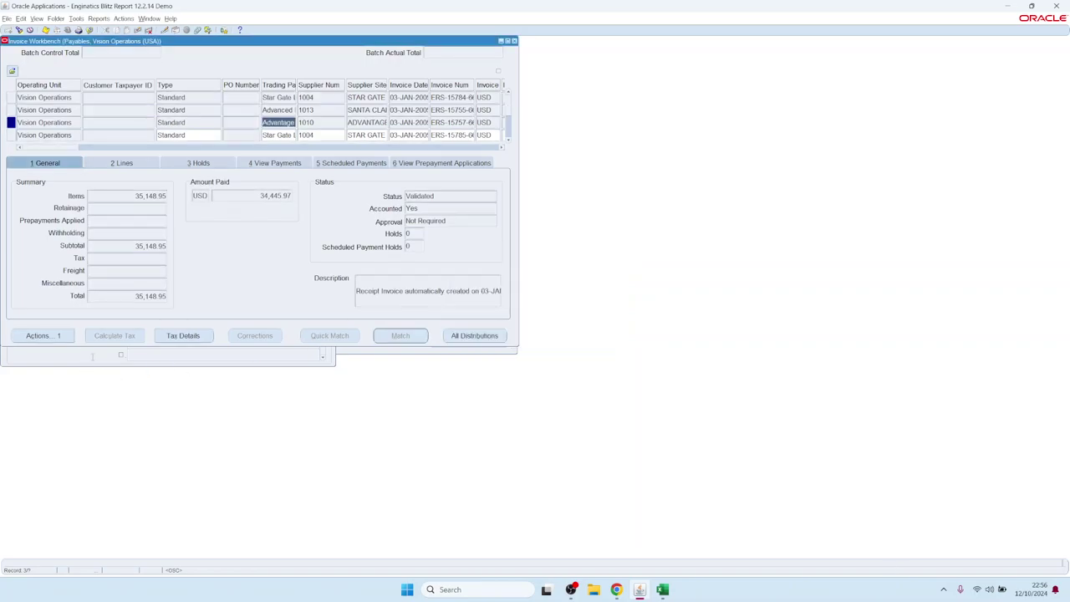
Open the AP Test report setup and bring up the form parameters of its APXINWKB form assignment
click(231, 74)
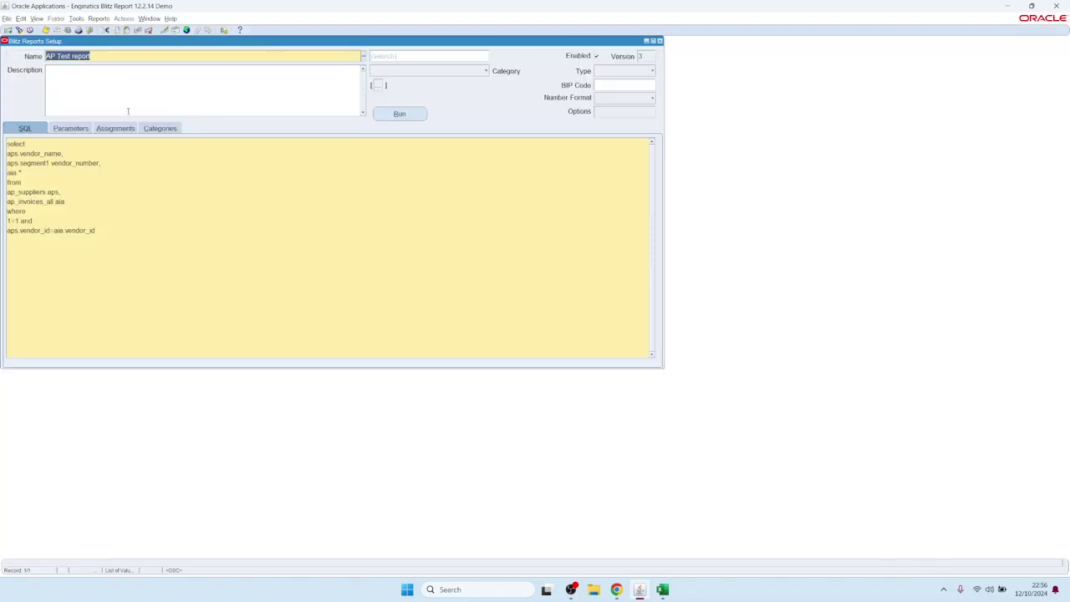
click(109, 129)
click(271, 176)
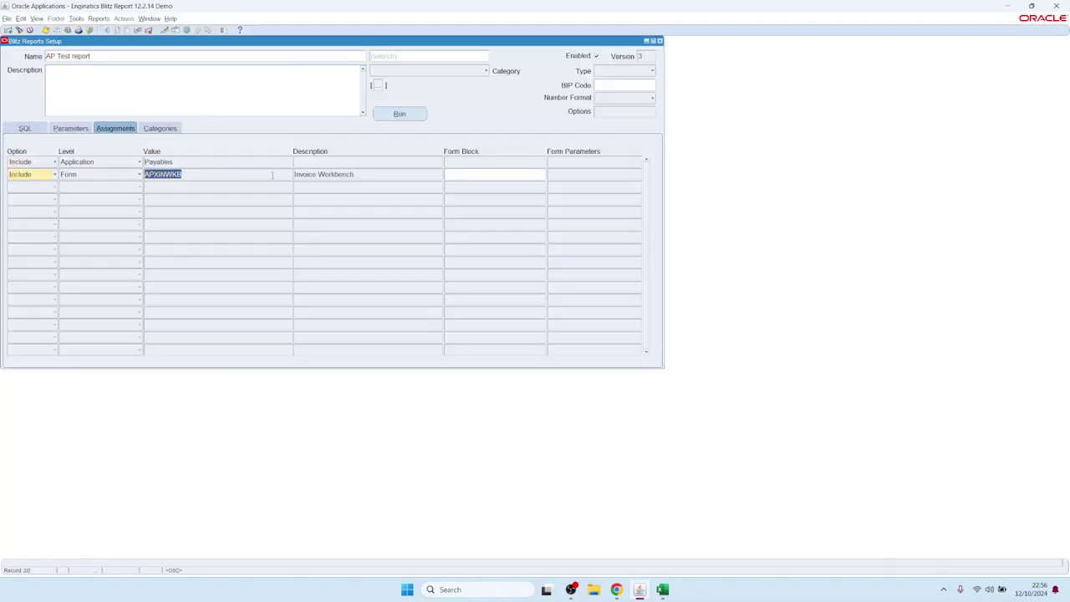
click(397, 174)
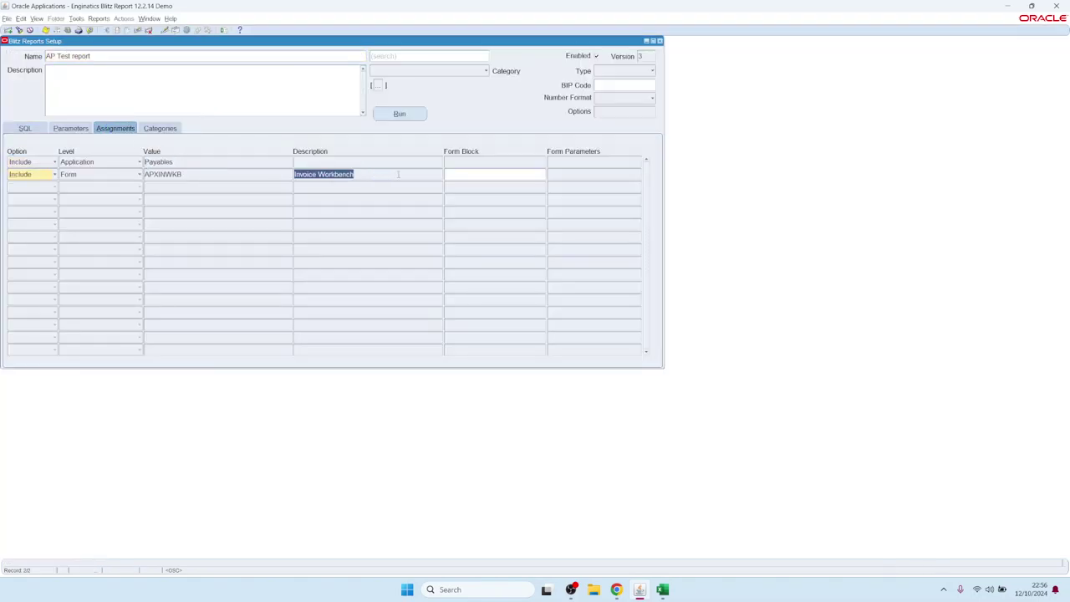
click(576, 174)
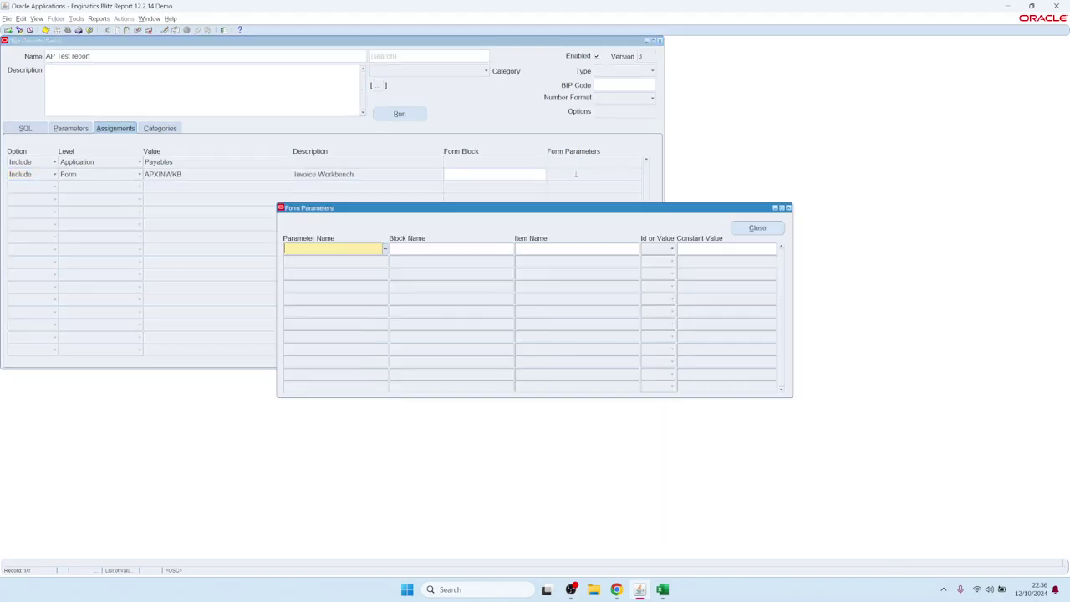
Link the Supplier parameter to block INV_SUM_FOLDER and item VENDOR_NAME, then save and close the form parameters
click(384, 250)
double_click(307, 306)
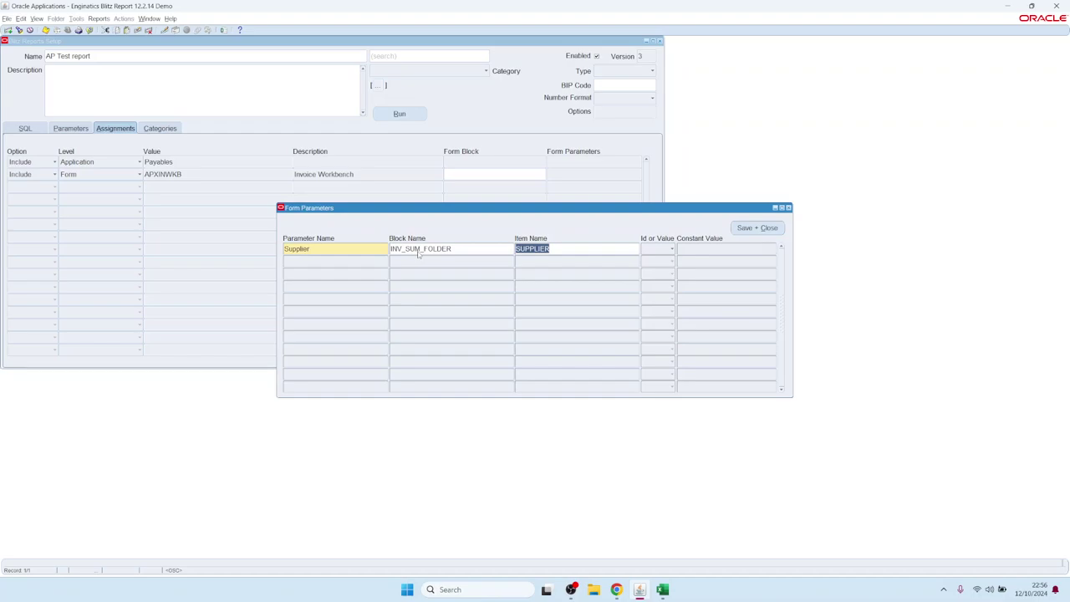
text(VENDOR_NAME)
click(757, 227)
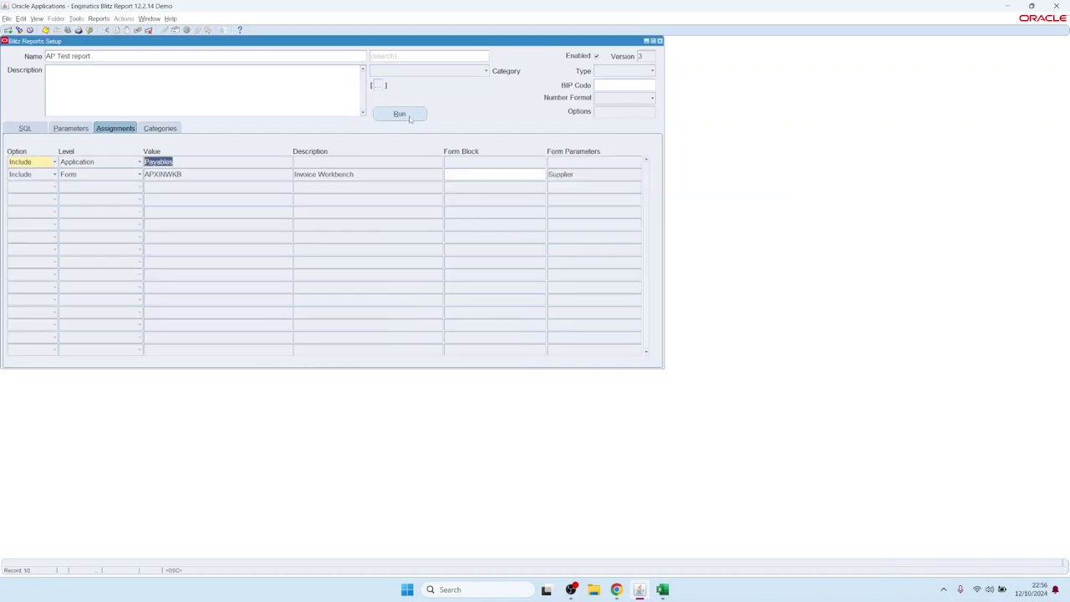
Leave the report setup, relaunch Blitz Report from the selected invoice in the Invoice Workbench and run AP Test report
click(410, 118)
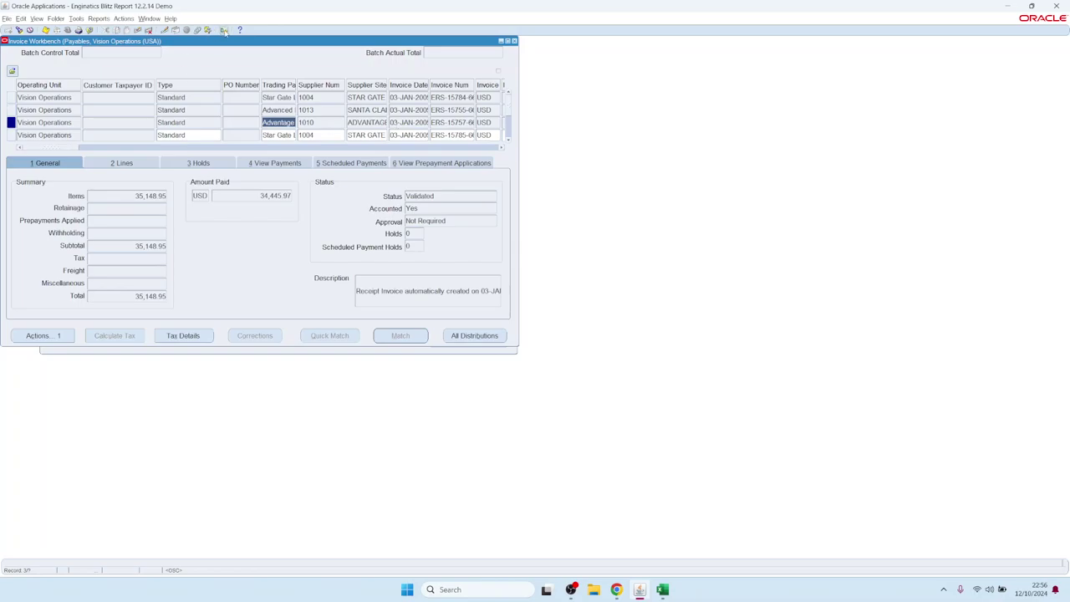
click(224, 30)
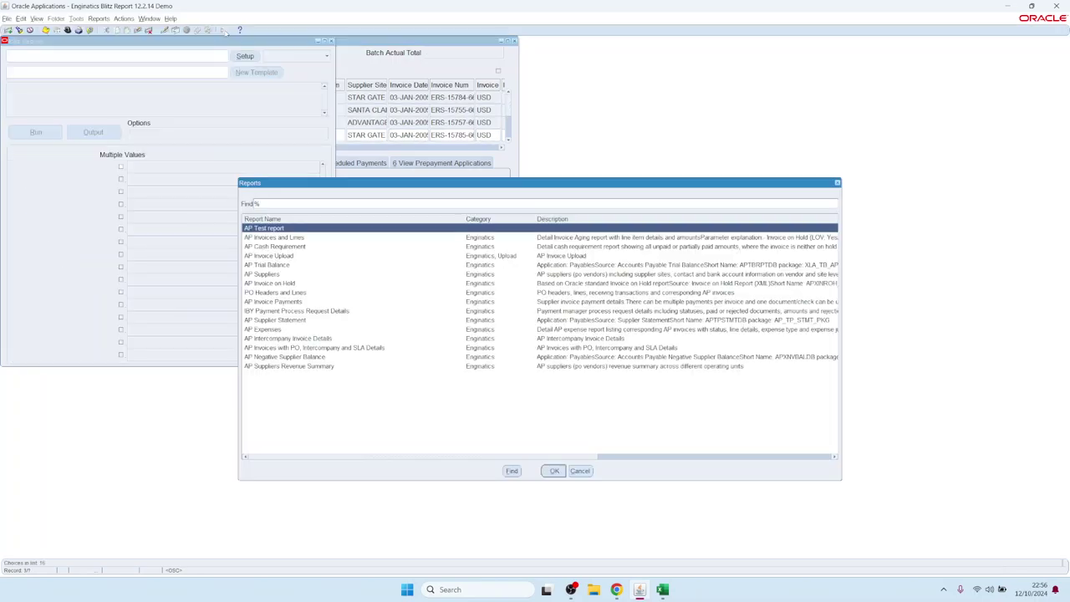
key(Return)
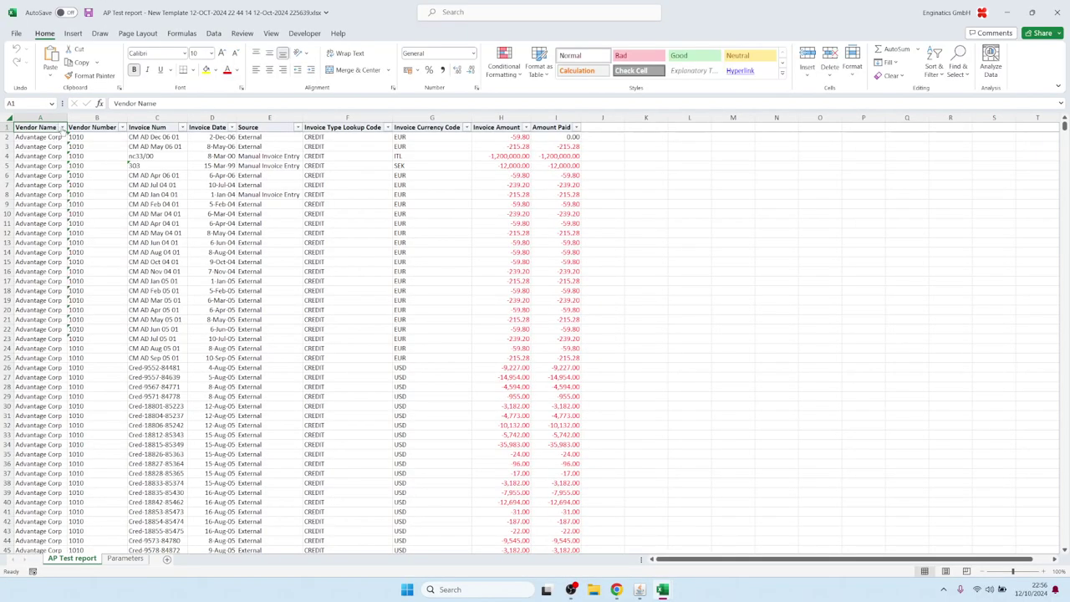
Check the Vendor Name filter values in the Excel output of AP Test report
click(62, 127)
click(62, 127)
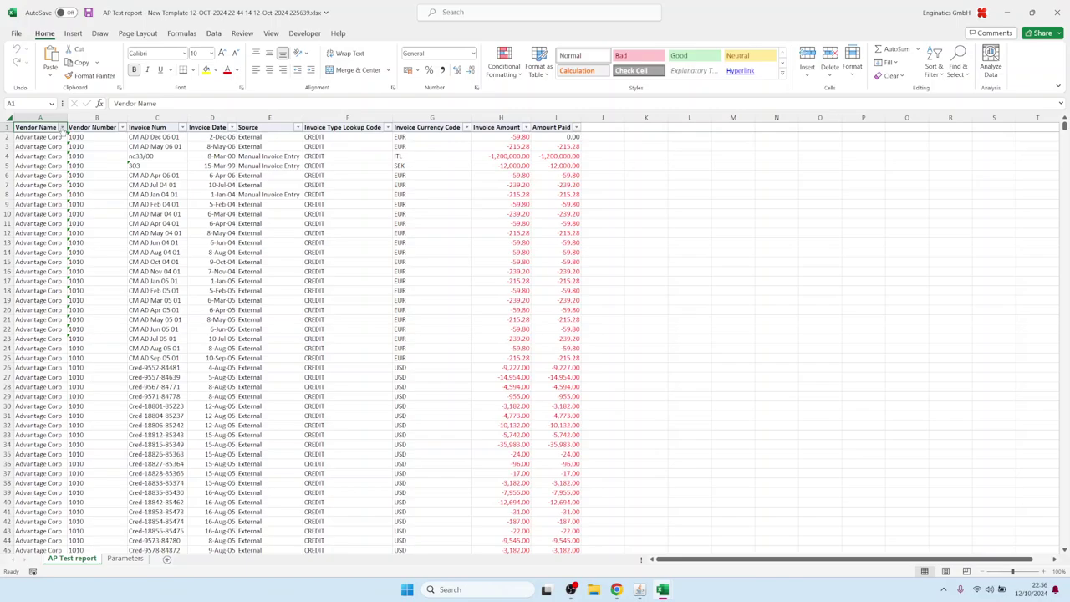
click(268, 300)
mouse_move(637, 590)
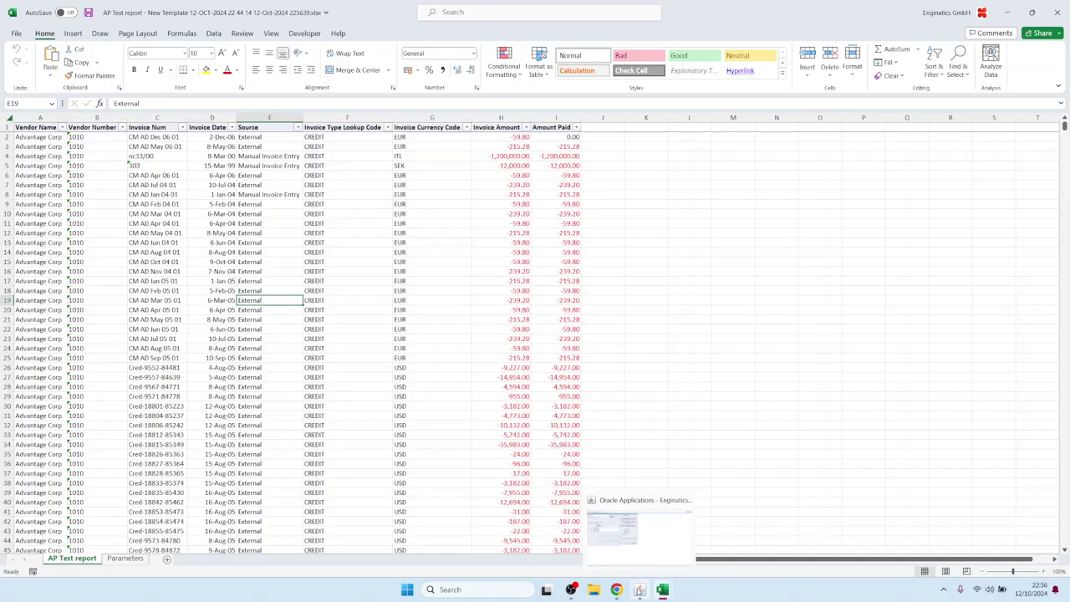
Switch back to Oracle Applications and close the Blitz Reports window and the Invoice Workbench
click(637, 589)
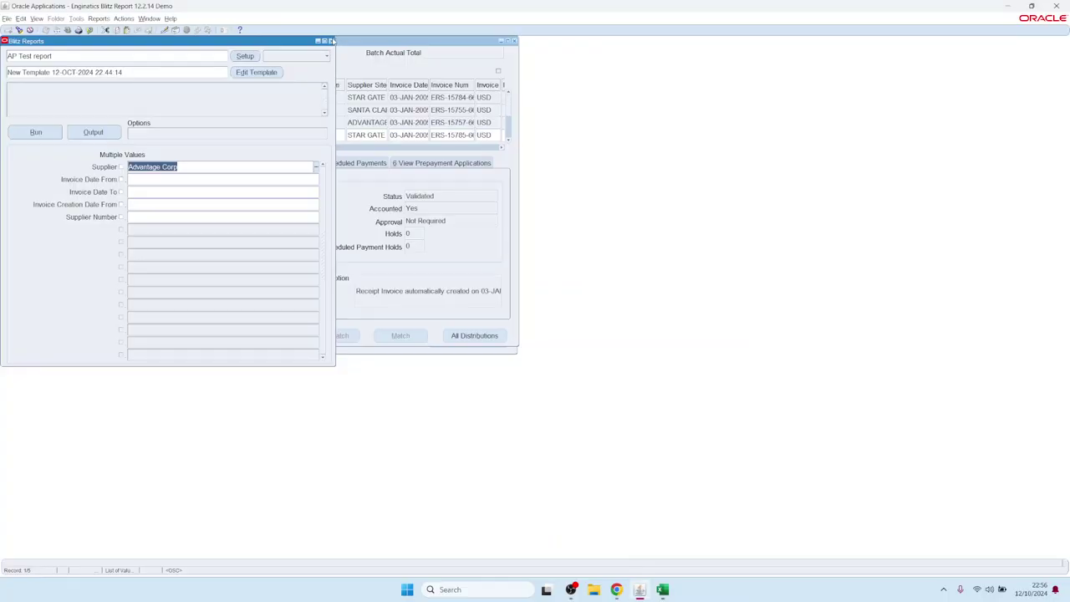
click(331, 40)
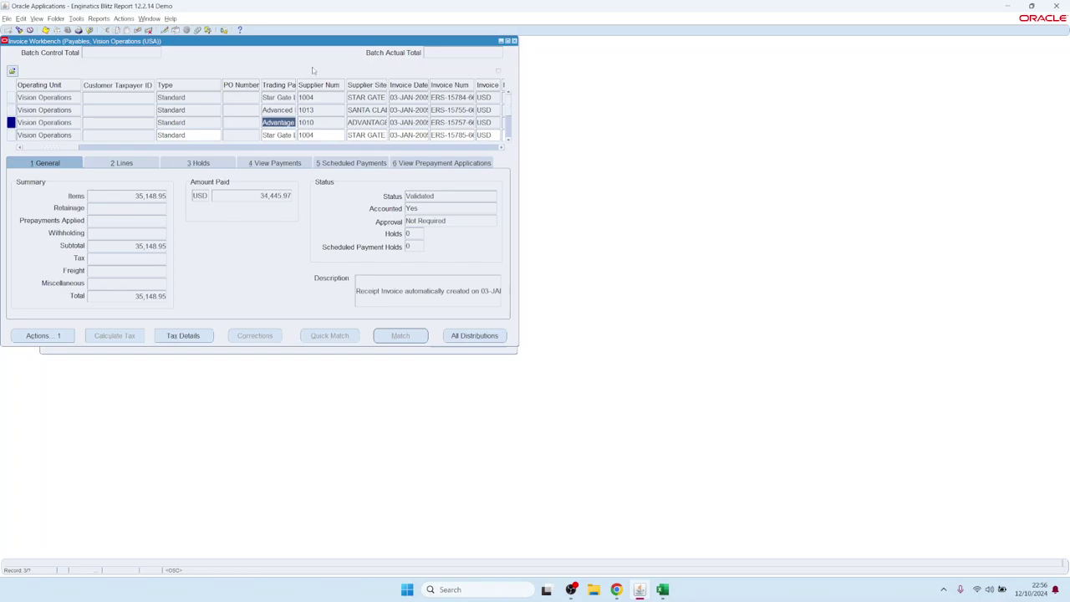
key(F4)
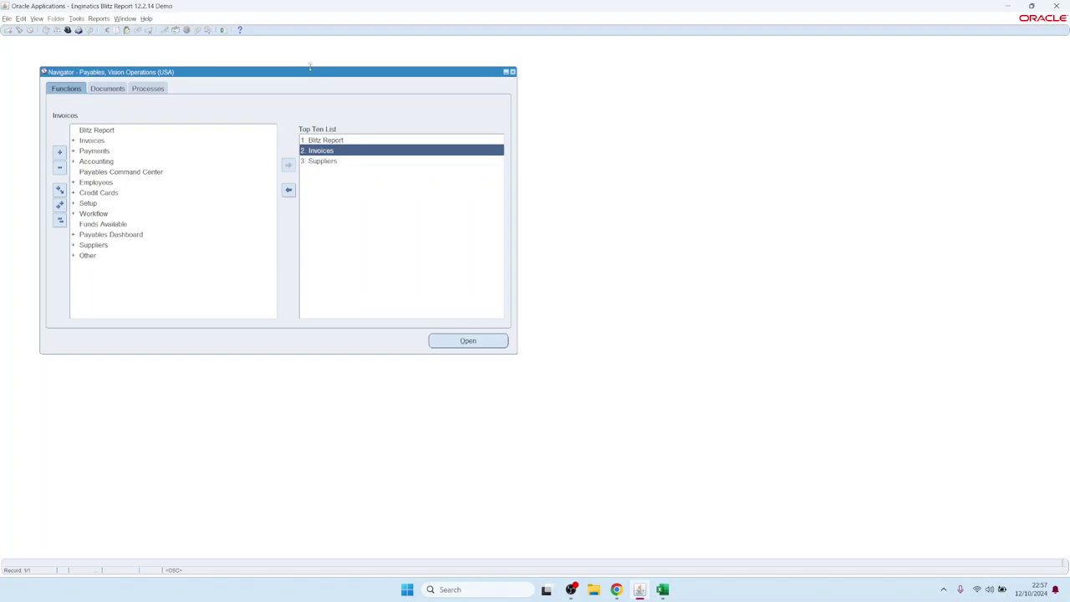
Open Blitz Report and view the anchors available for the Supplier parameter in the AP Test report setup, then return to the Navigator
double_click(328, 140)
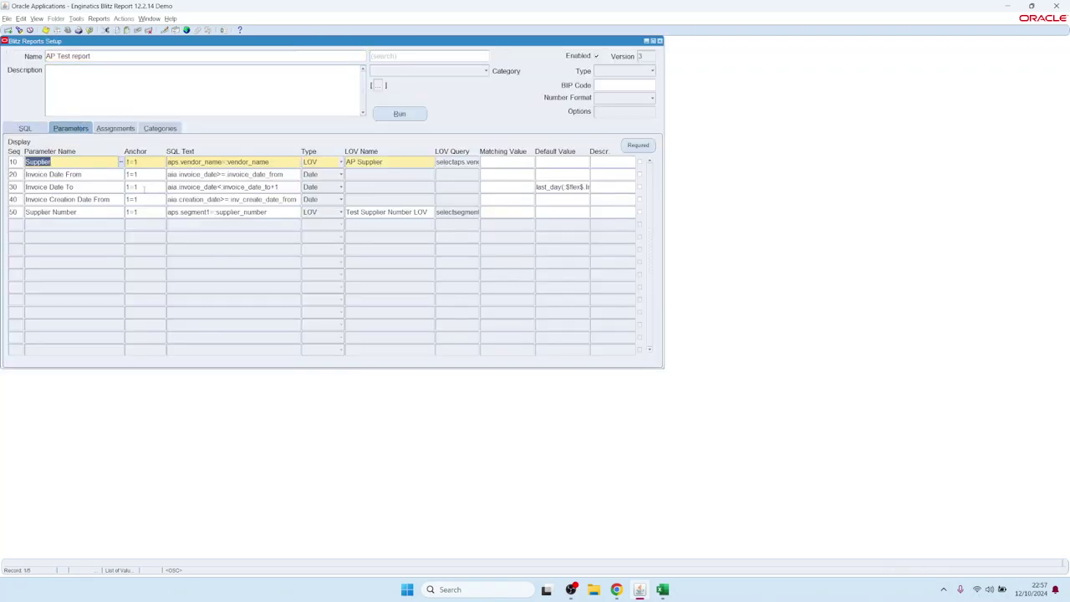
double_click(152, 165)
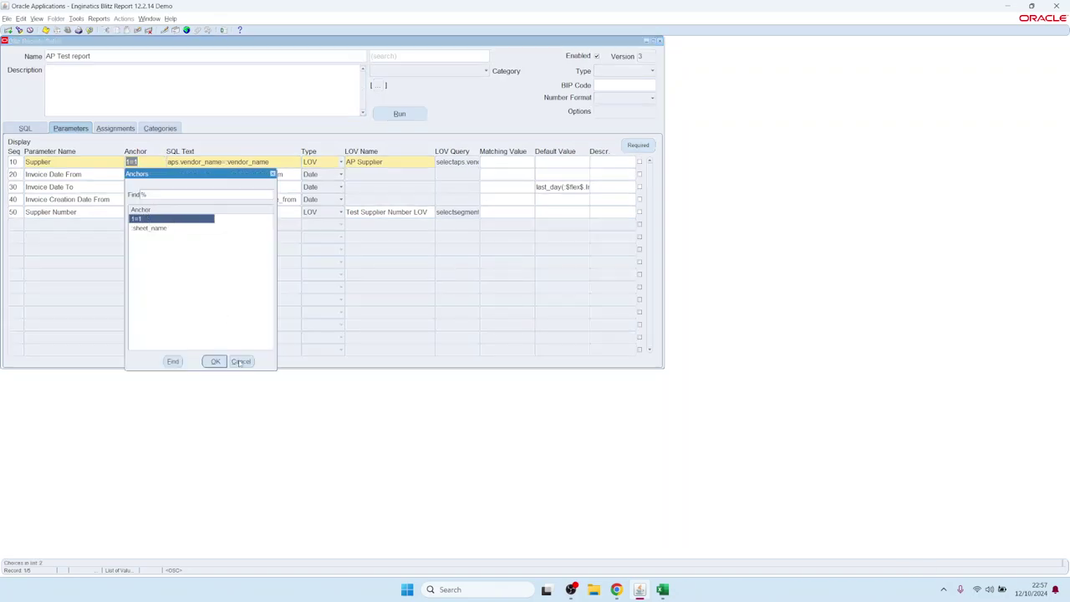
click(231, 361)
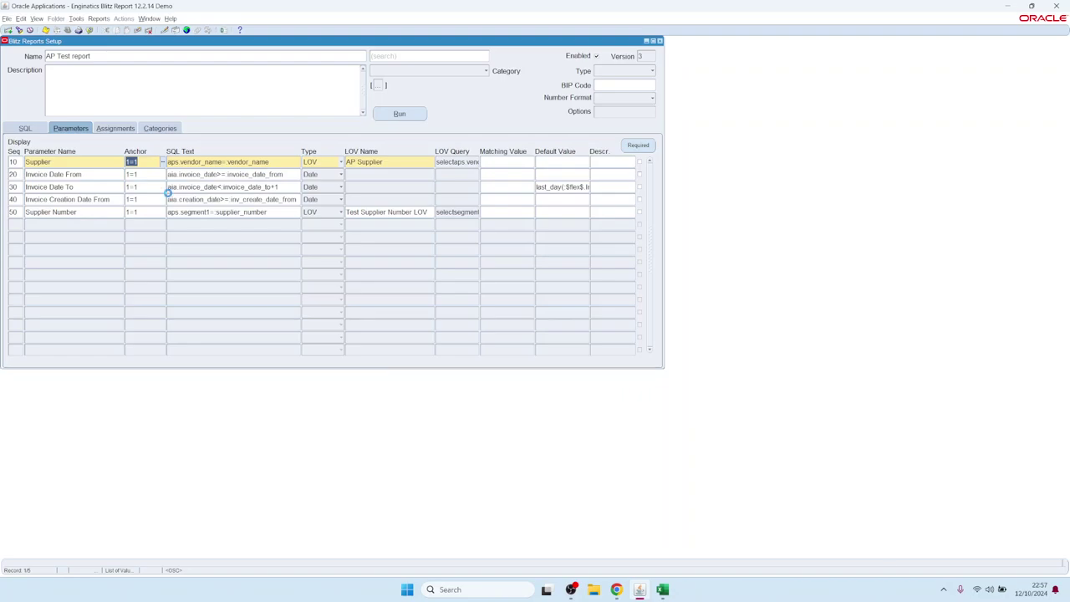
key(F4)
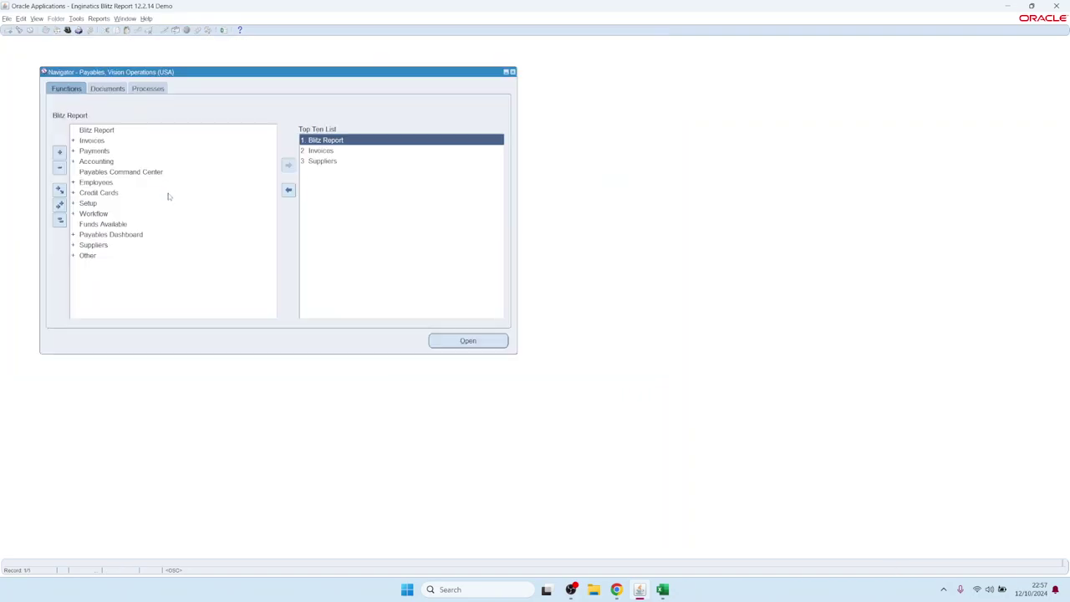